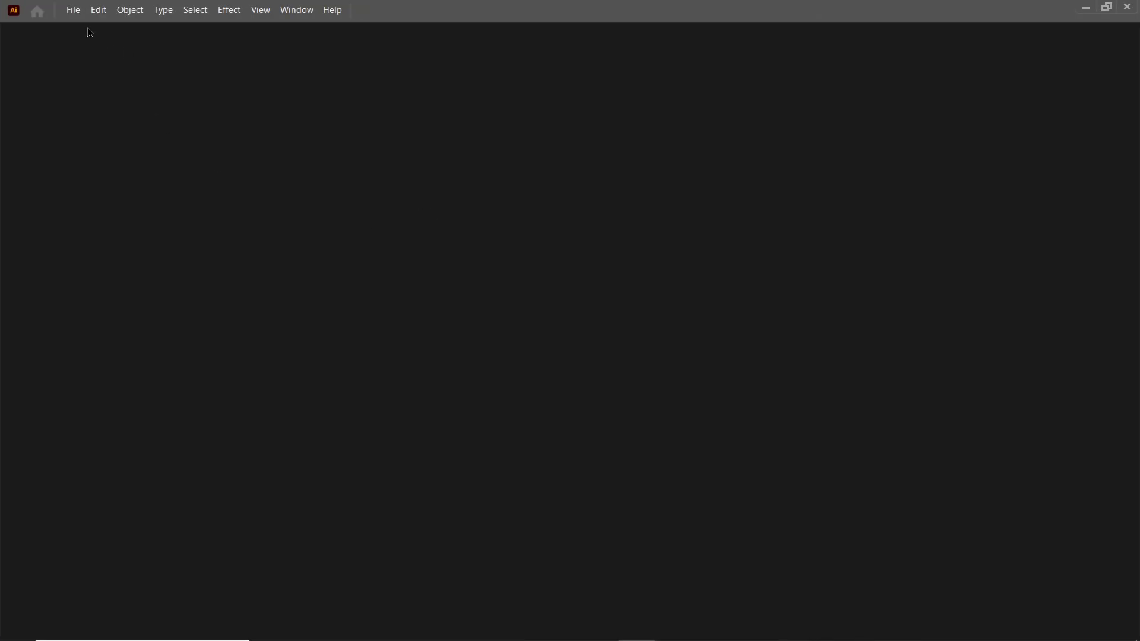
Open the New Document dialog from the File menu.
{"action": "left_click", "coordinate": [79, 28]}
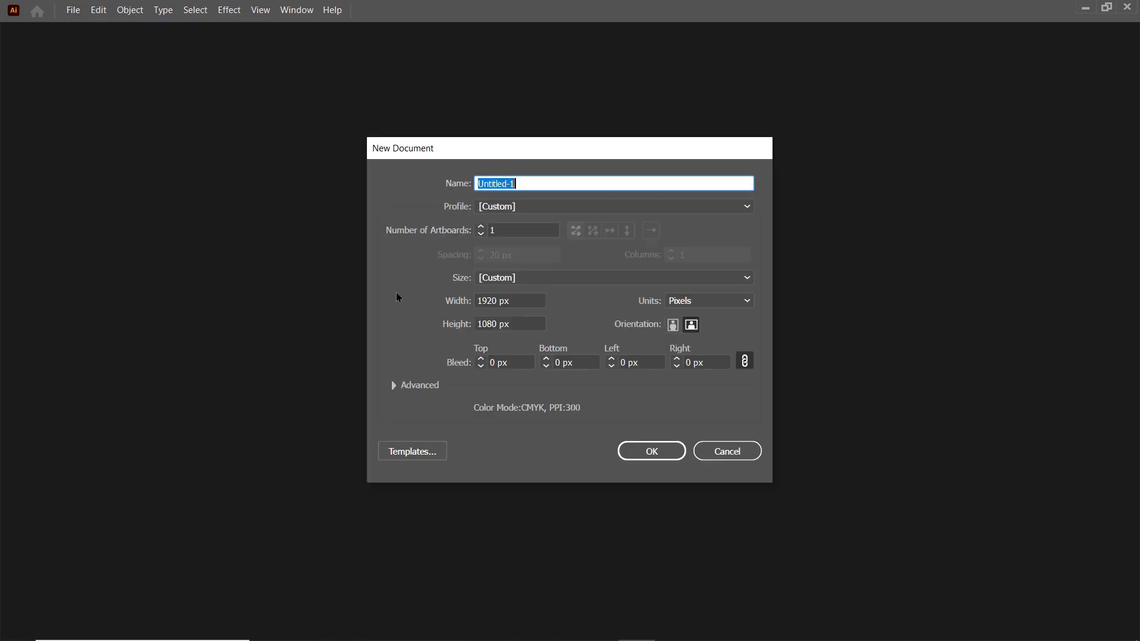
Create a 1920 × 1080 px document in Pixels with RGB colour mode.
{"action": "left_click", "coordinate": [740, 300]}
{"action": "left_click", "coordinate": [722, 314]}
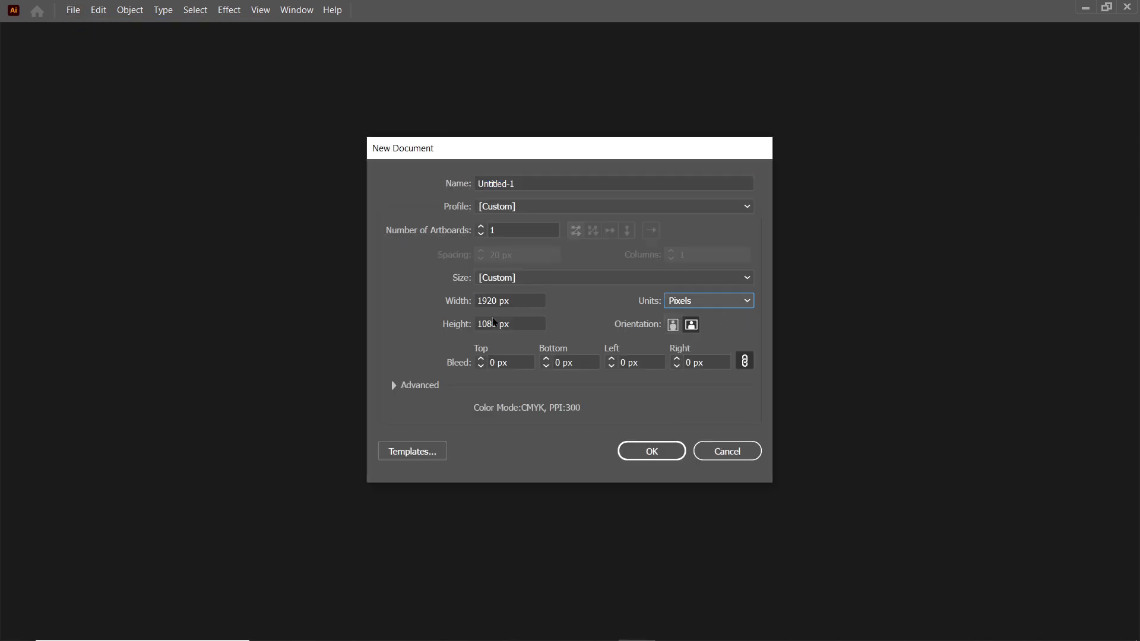
{"action": "left_click", "coordinate": [395, 386]}
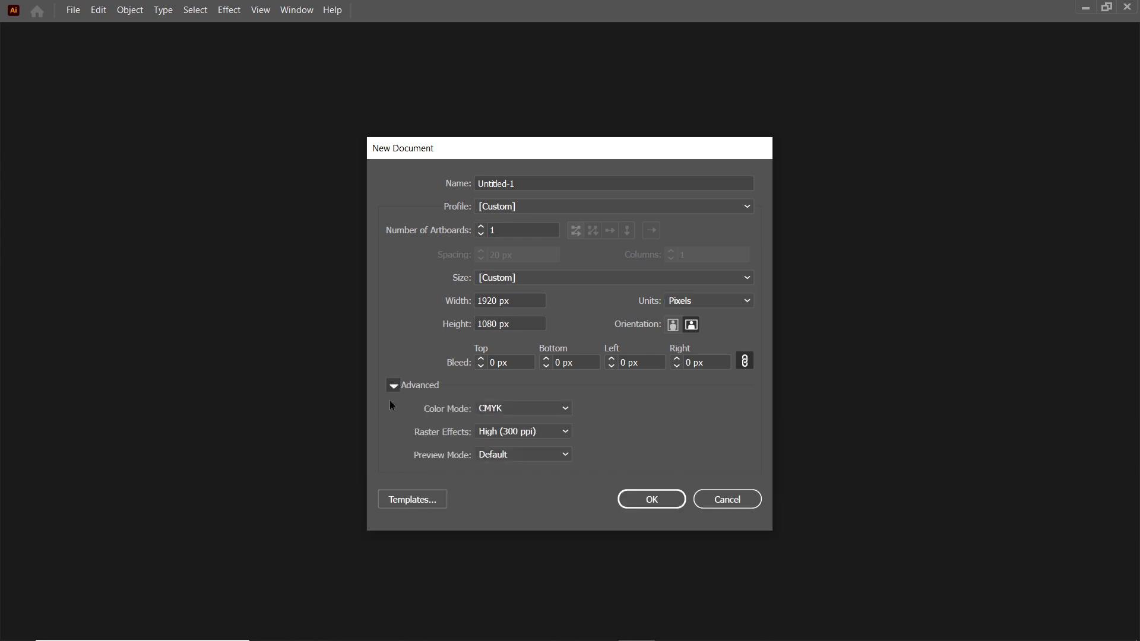
{"action": "left_click", "coordinate": [568, 408]}
{"action": "left_click", "coordinate": [535, 439]}
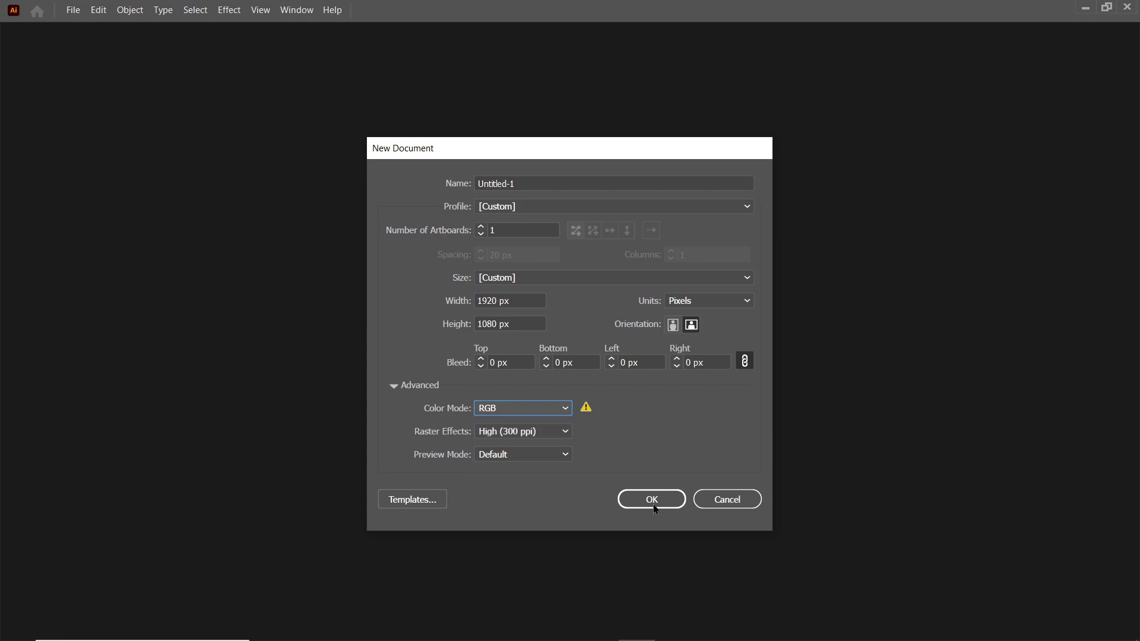
{"action": "left_click", "coordinate": [652, 500]}
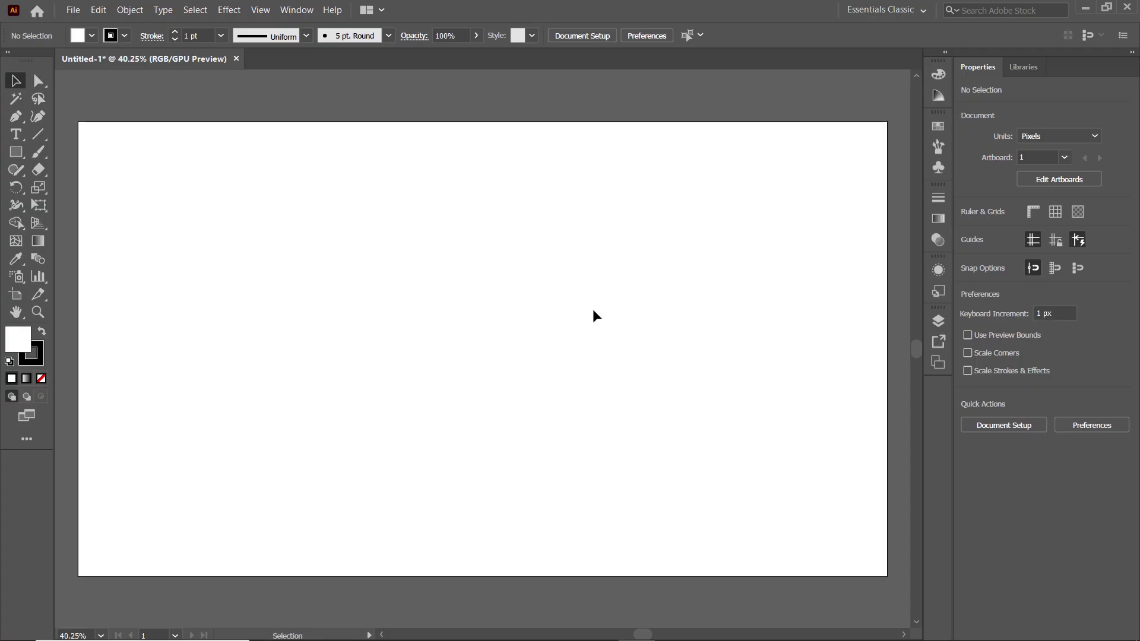
Draw a rectangle over the full 1920 × 1080 artboard and fill it black.
{"action": "left_click", "coordinate": [15, 152]}
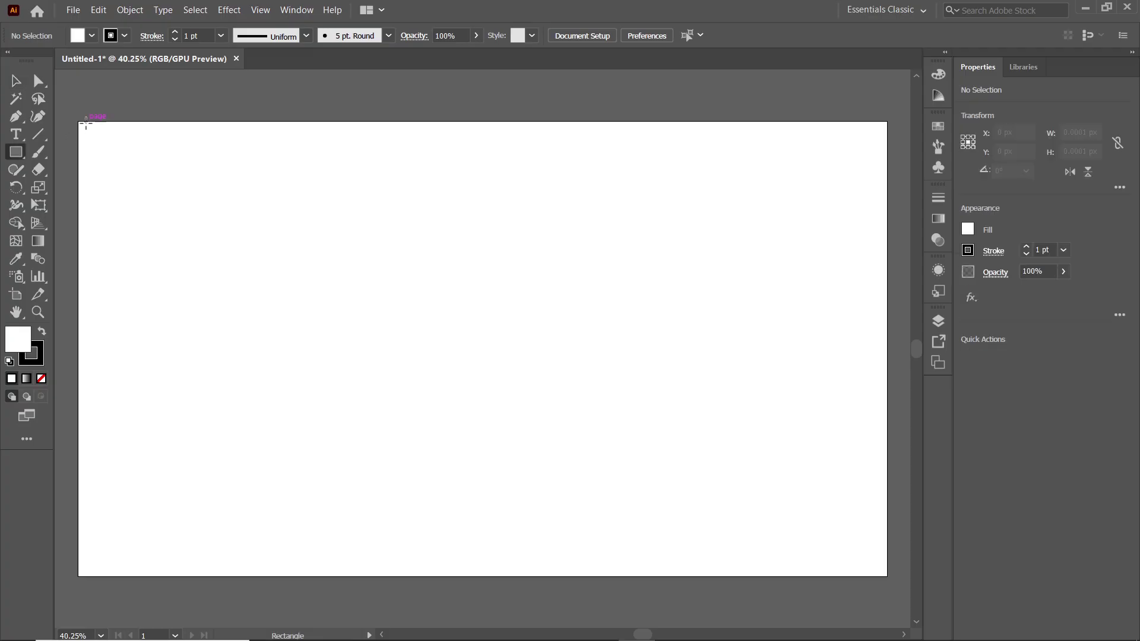
{"action": "left_click_drag", "start_coordinate": [79, 120], "coordinate": [887, 576]}
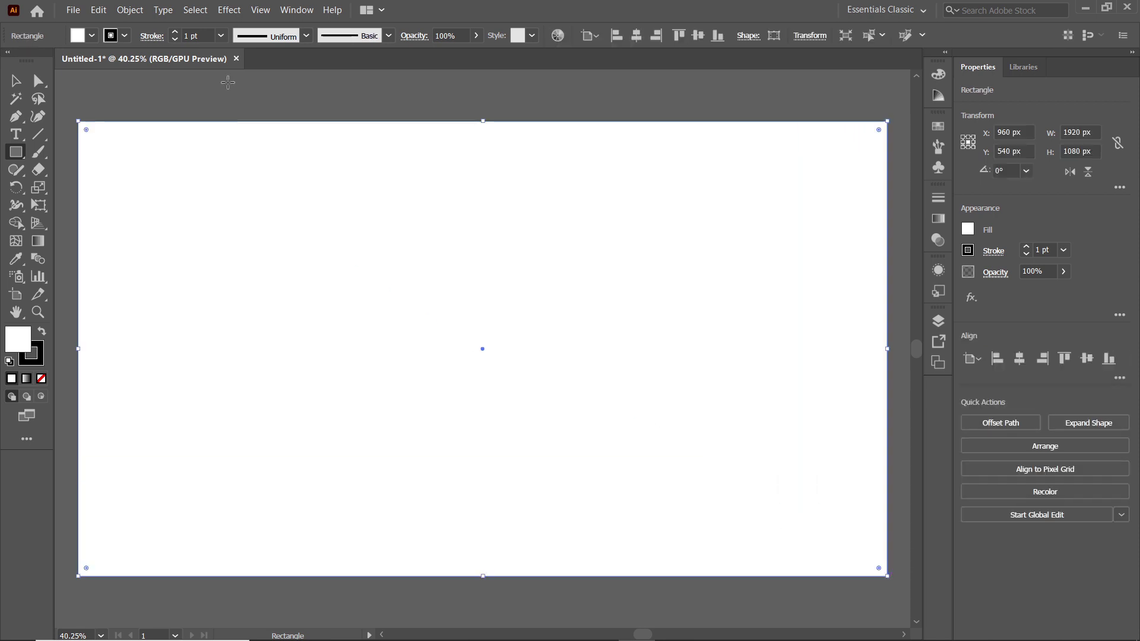
{"action": "left_click", "coordinate": [92, 37]}
{"action": "left_click", "coordinate": [21, 104]}
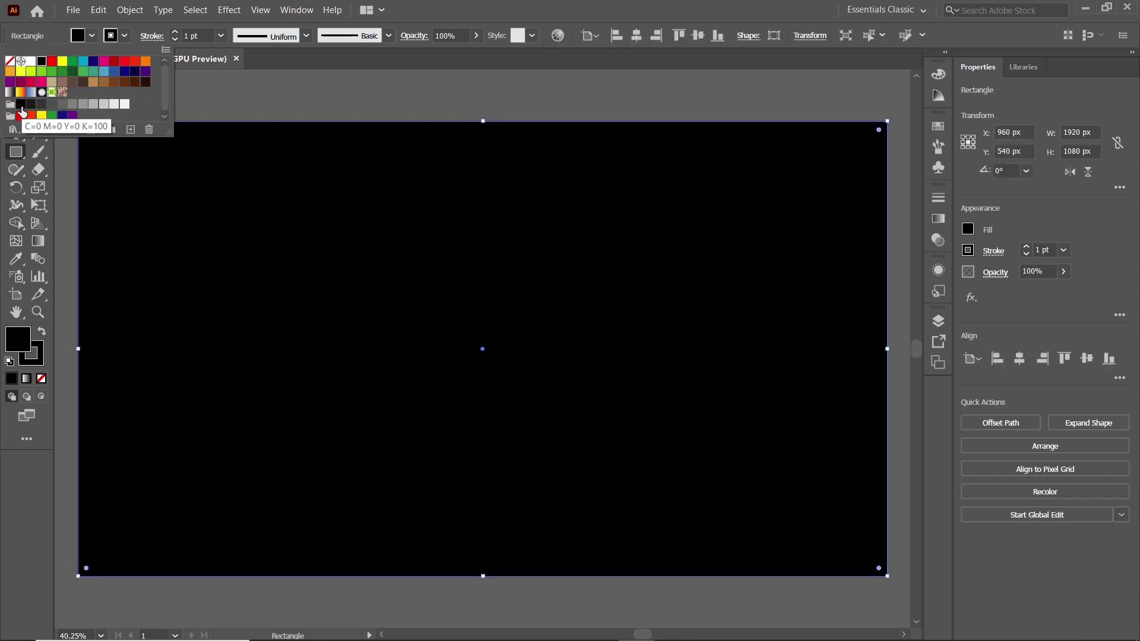
Check the background rectangle in the Layers panel, then deselect it and close the panel.
{"action": "left_click", "coordinate": [296, 10]}
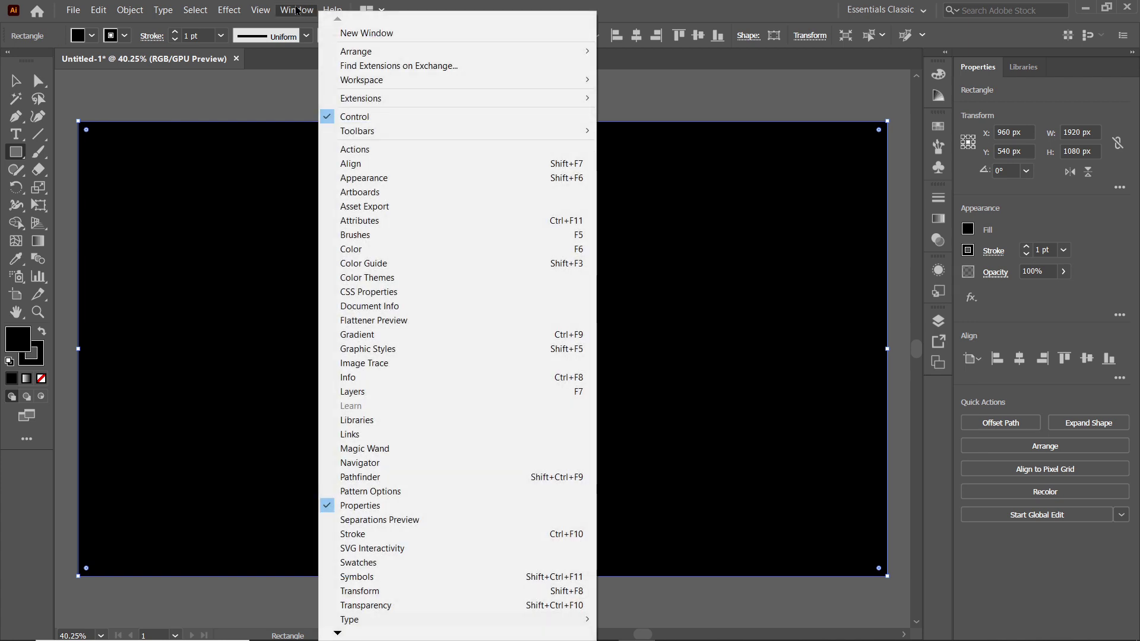
{"action": "left_click", "coordinate": [353, 391]}
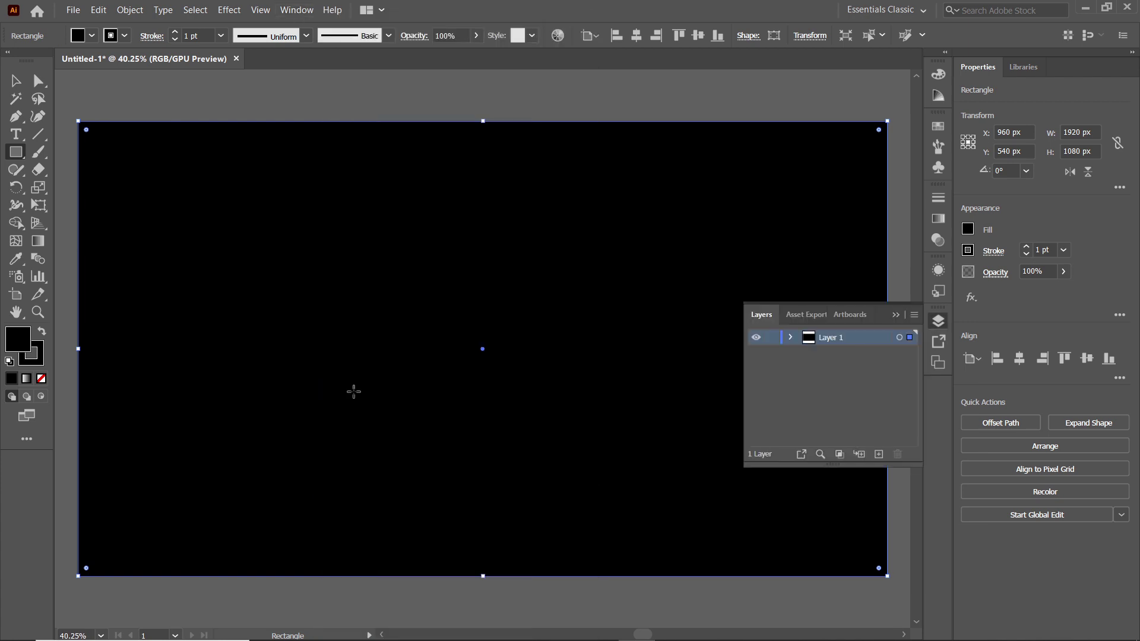
{"action": "left_click", "coordinate": [791, 338]}
{"action": "key", "text": "ctrl+shift+a"}
{"action": "key", "text": "p"}
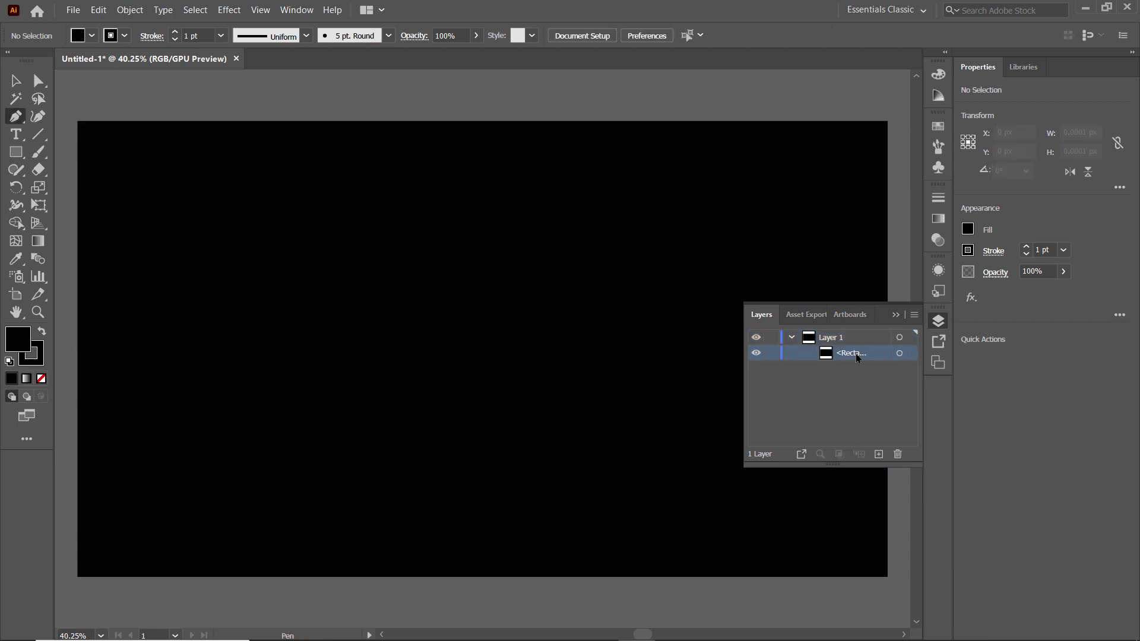
{"action": "left_click", "coordinate": [896, 315]}
{"action": "key", "text": "v"}
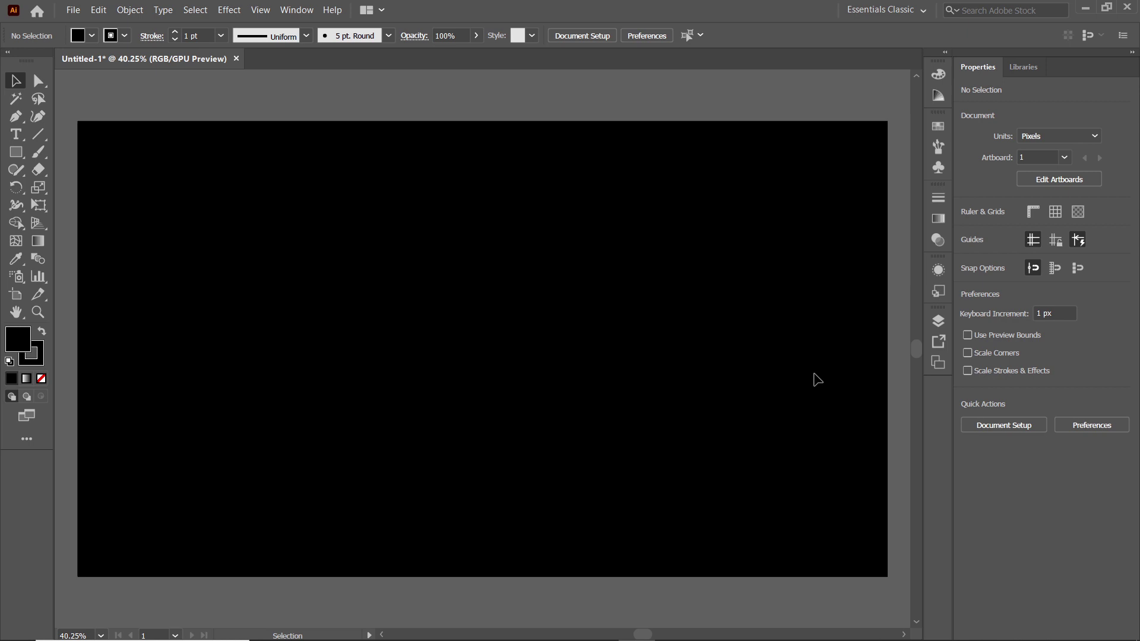
Pen a closed triangle with bottom-left, bottom-right and top corners, then select it.
{"action": "left_click", "coordinate": [16, 117]}
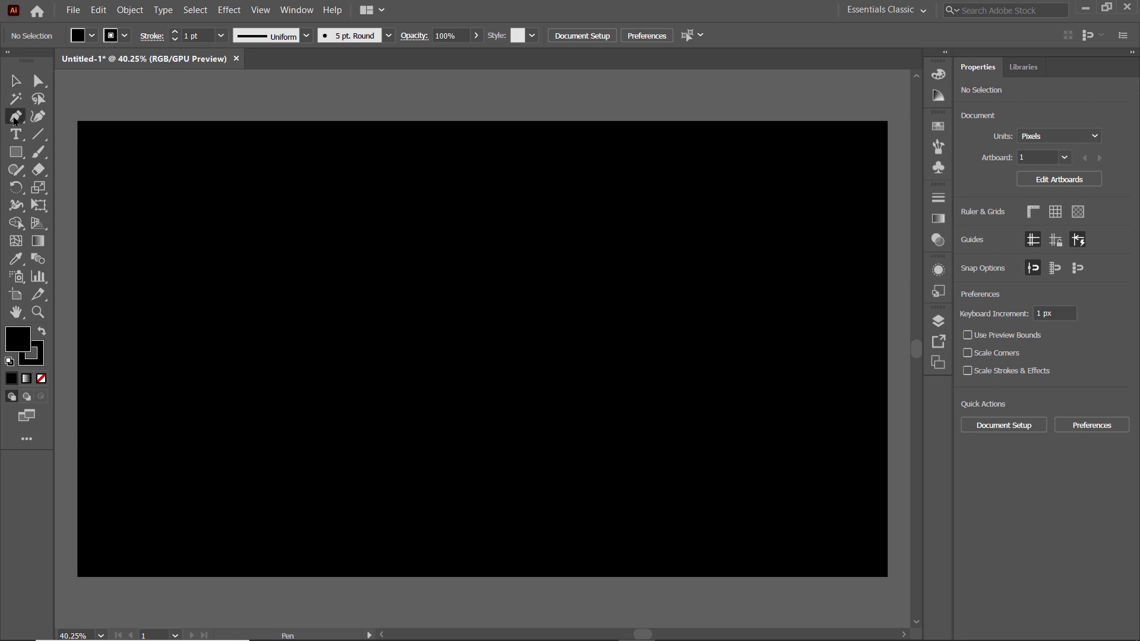
{"action": "left_click", "coordinate": [408, 391]}
{"action": "left_click", "coordinate": [539, 391]}
{"action": "left_click", "coordinate": [473, 308]}
{"action": "left_click", "coordinate": [408, 390]}
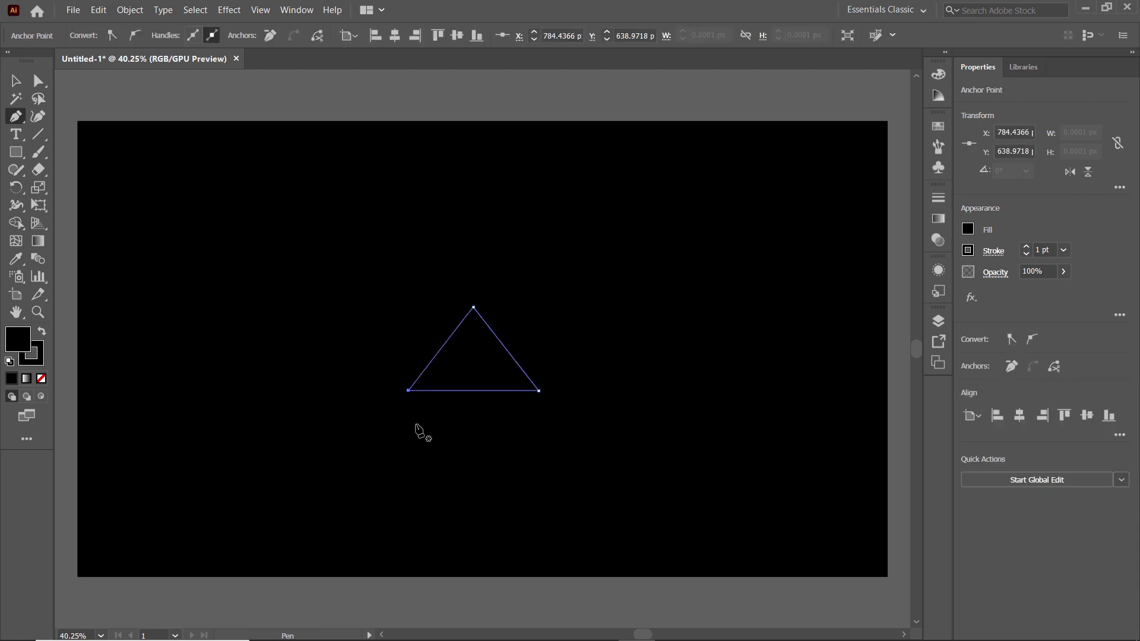
{"action": "left_click", "coordinate": [15, 80]}
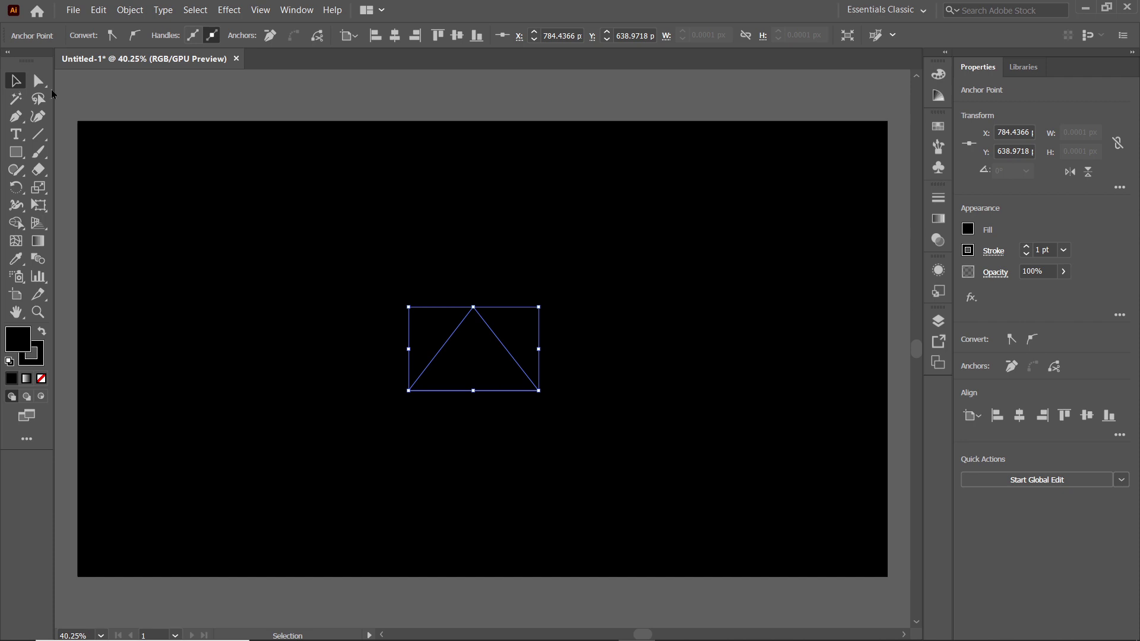
{"action": "left_click", "coordinate": [446, 337]}
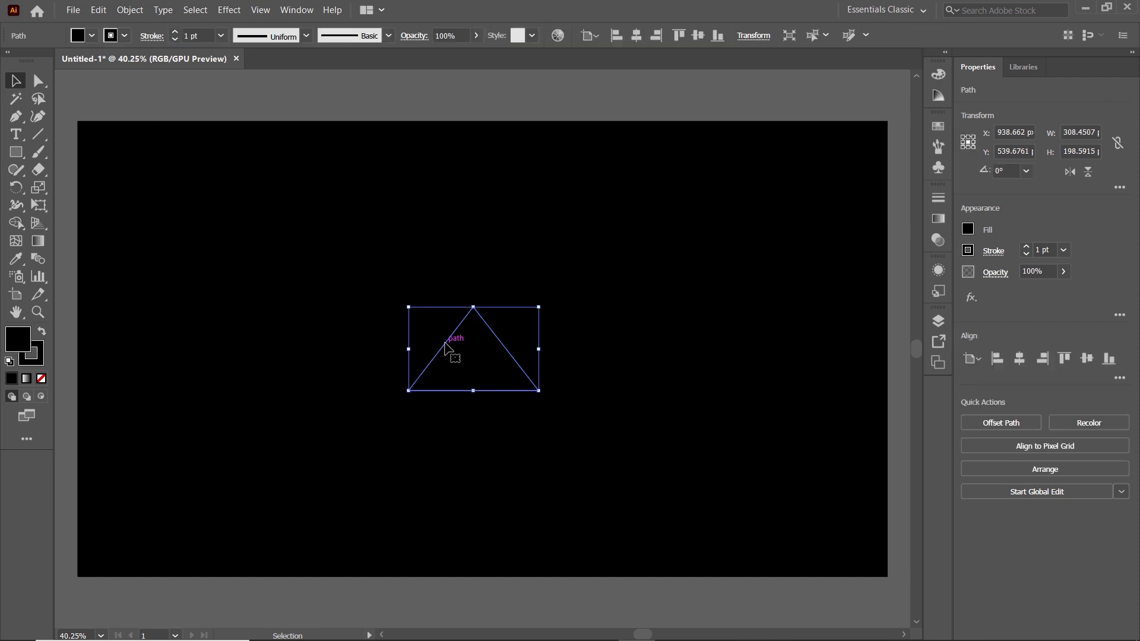
{"action": "left_click", "coordinate": [92, 36]}
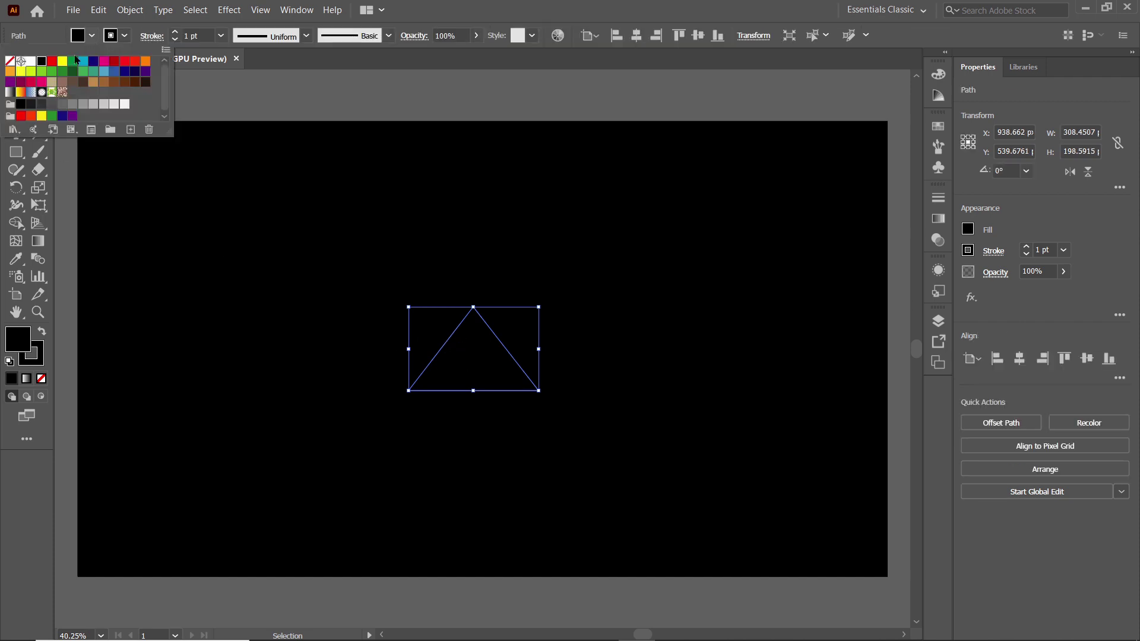
Remove the triangle's fill and give it a white 90 pt stroke.
{"action": "left_click", "coordinate": [10, 62]}
{"action": "left_click", "coordinate": [125, 36]}
{"action": "left_click", "coordinate": [125, 36]}
{"action": "left_click", "coordinate": [31, 62]}
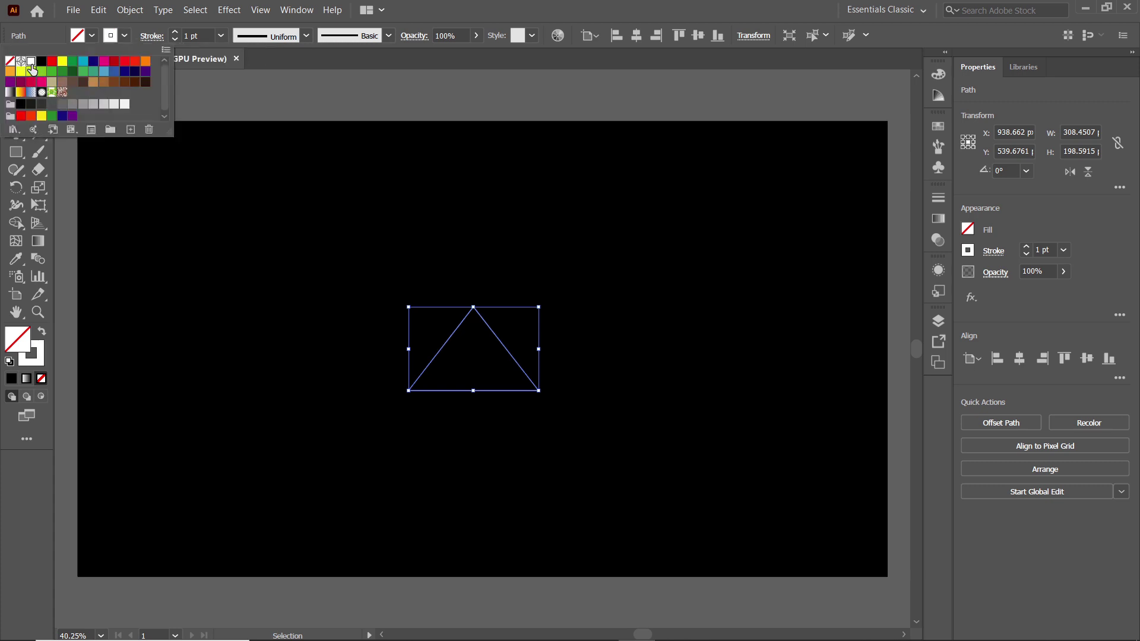
{"action": "left_click", "coordinate": [198, 34]}
{"action": "left_click", "coordinate": [197, 35]}
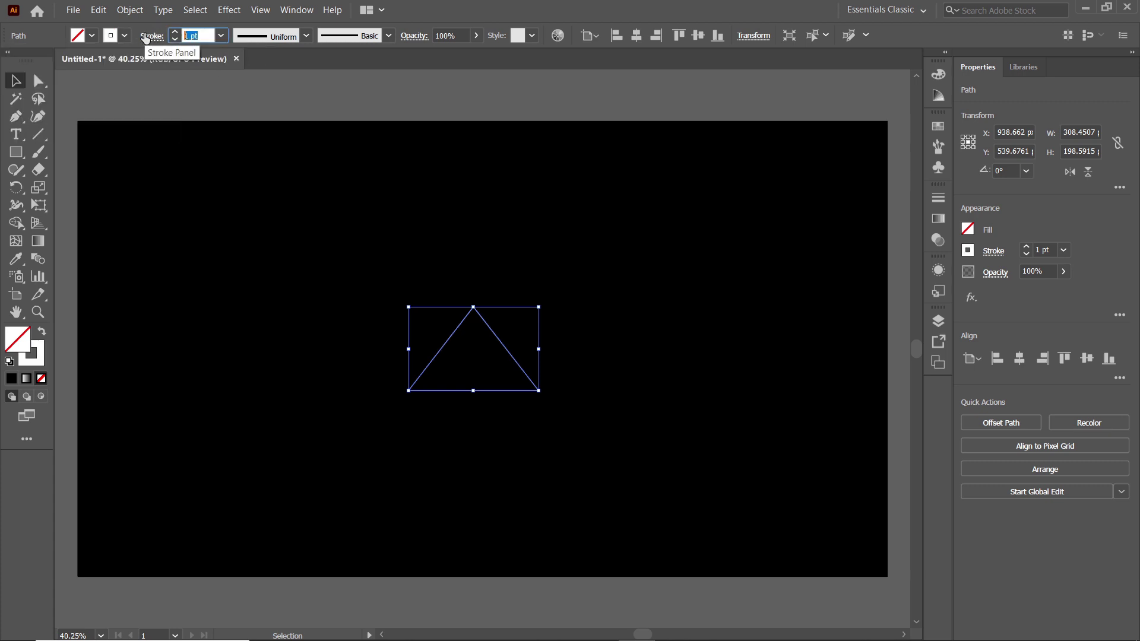
{"action": "type", "text": "90"}
{"action": "key", "text": "Return"}
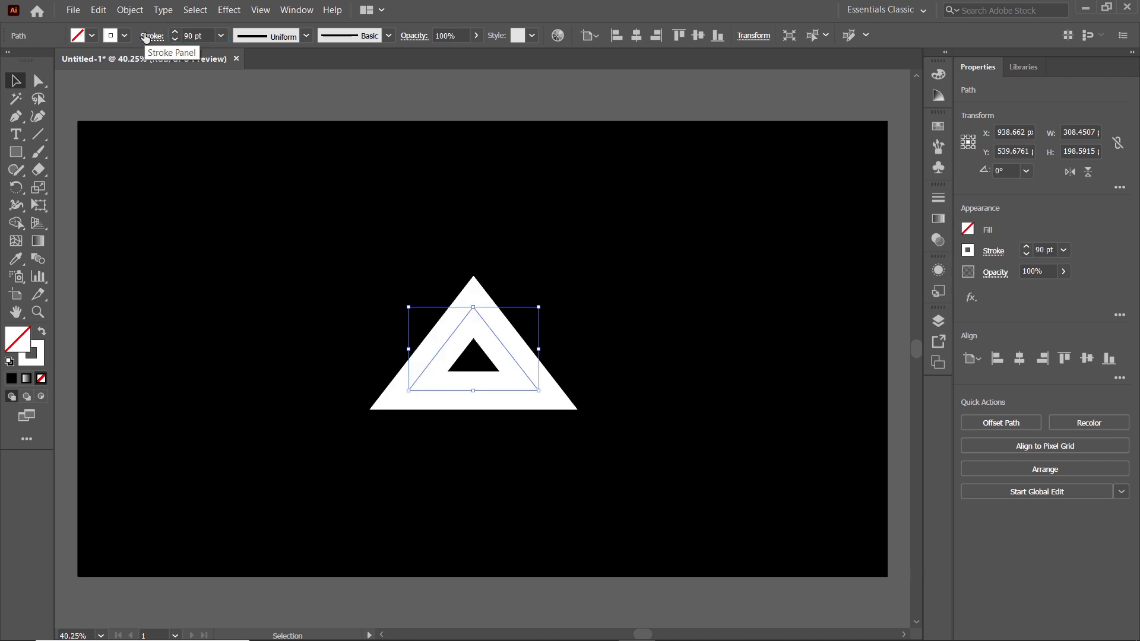
Resize the triangle to 530 × 530 px.
{"action": "left_click", "coordinate": [1064, 130]}
{"action": "type", "text": "530"}
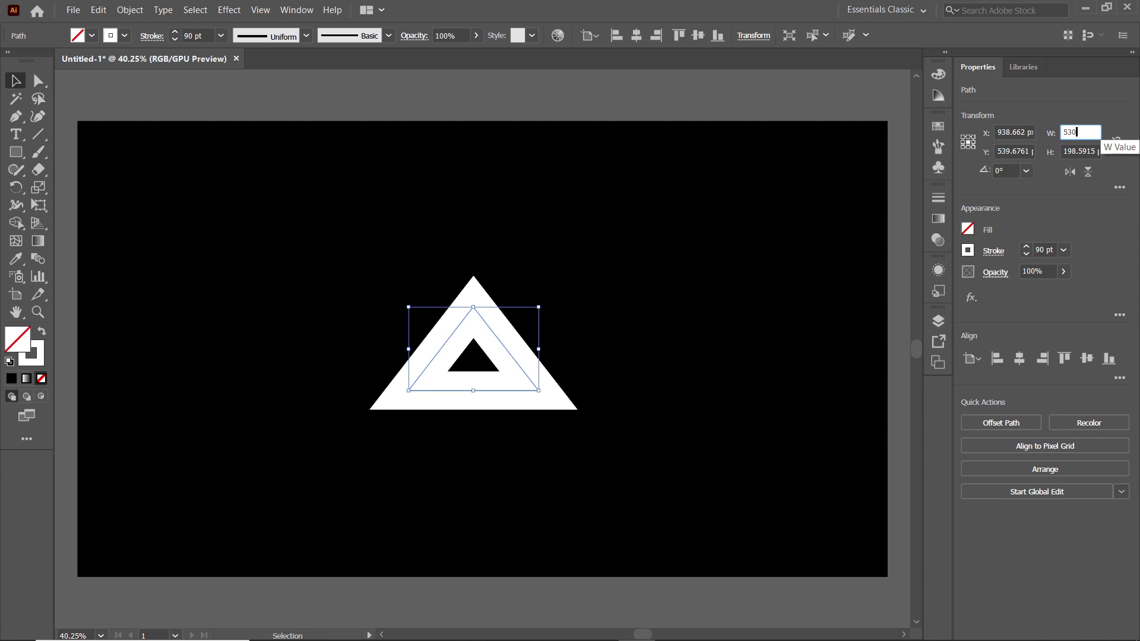
{"action": "left_click", "coordinate": [1078, 152]}
{"action": "type", "text": "5"}
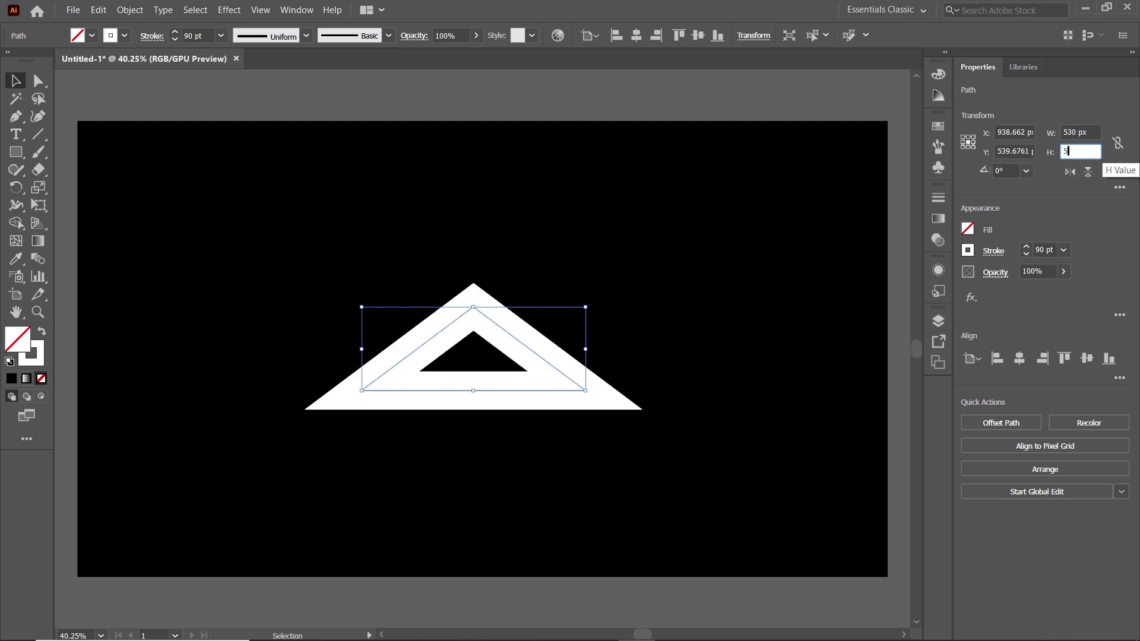
{"action": "type", "text": "30"}
{"action": "key", "text": "Return"}
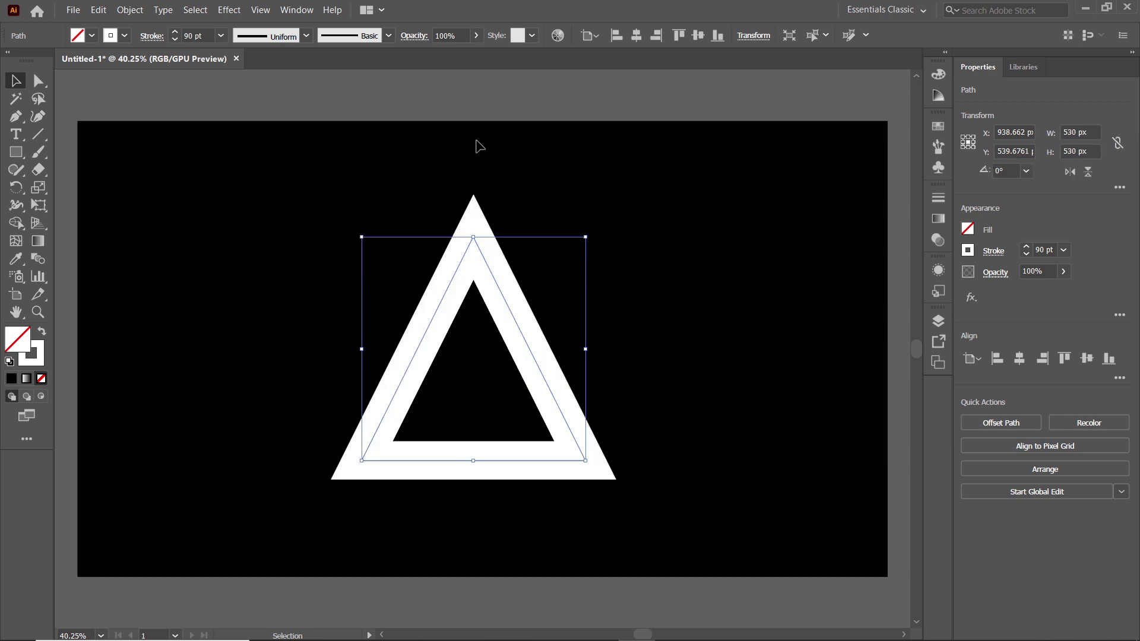
Set the stroke to Round Cap and Round Join.
{"action": "left_click", "coordinate": [152, 35]}
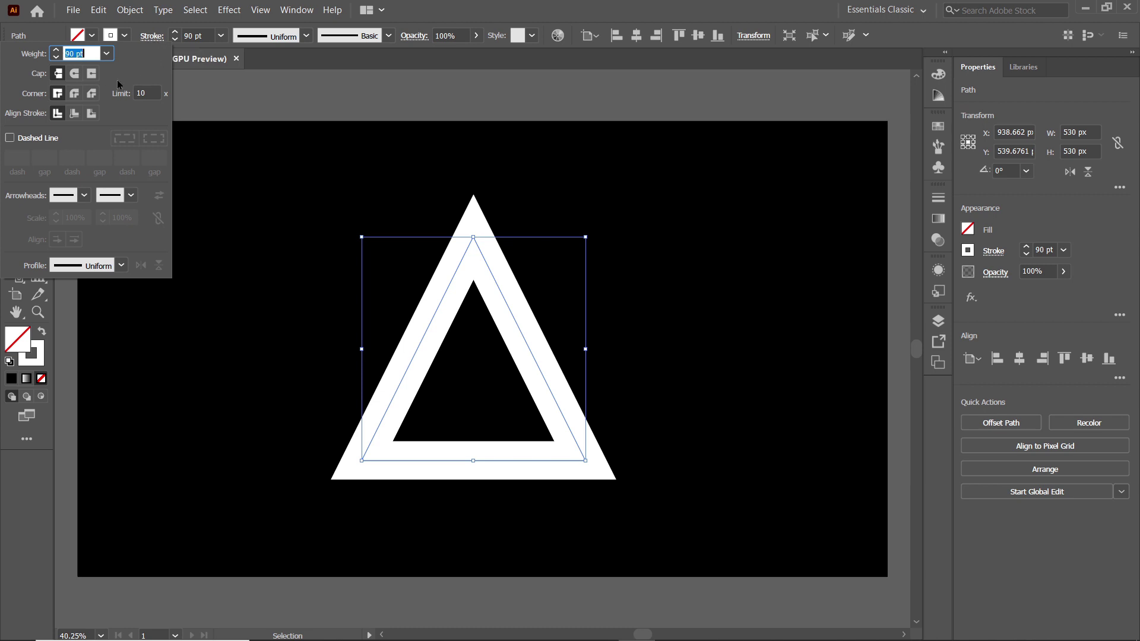
{"action": "left_click", "coordinate": [74, 75]}
{"action": "left_click", "coordinate": [72, 96]}
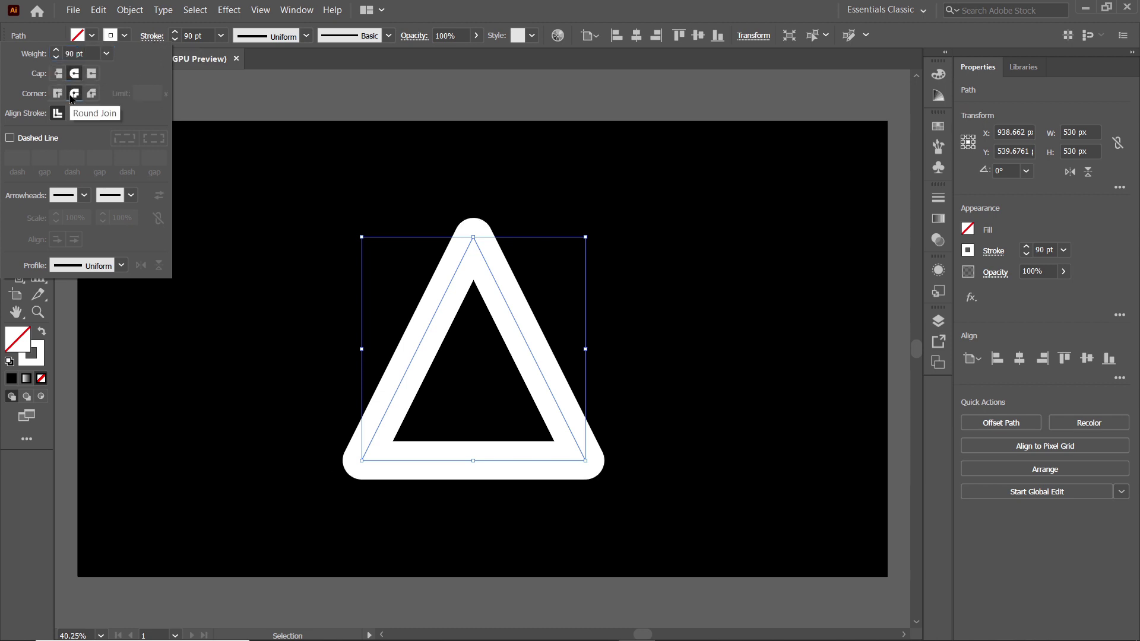
Round off the triangle's top corner by dragging its corner widget.
{"action": "key", "text": "a"}
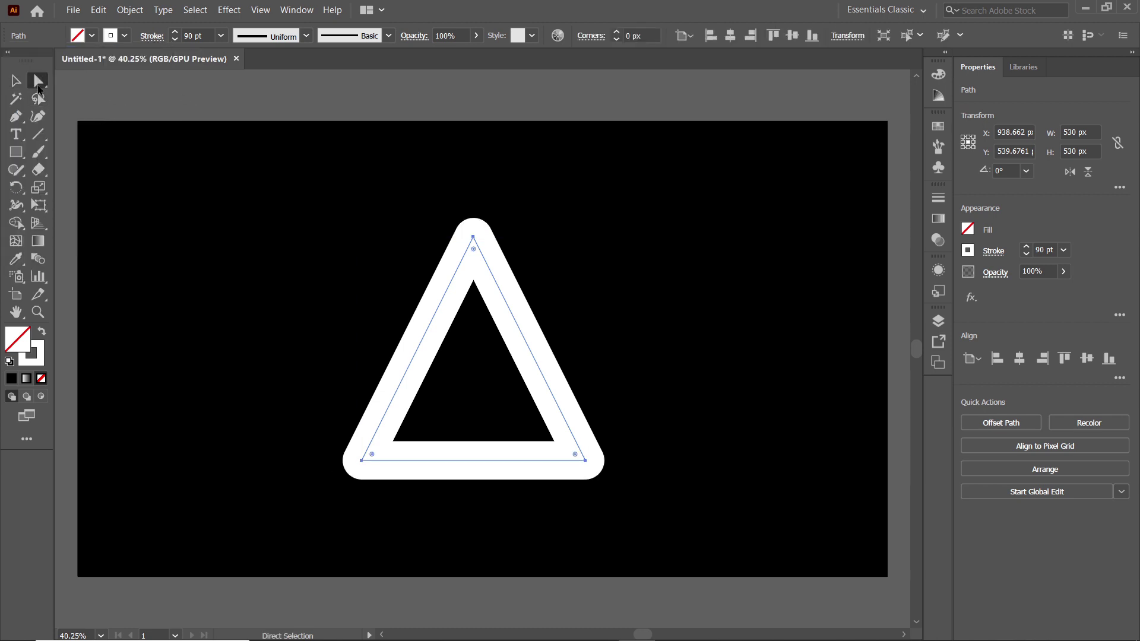
{"action": "left_click_drag", "start_coordinate": [404, 171], "coordinate": [557, 292]}
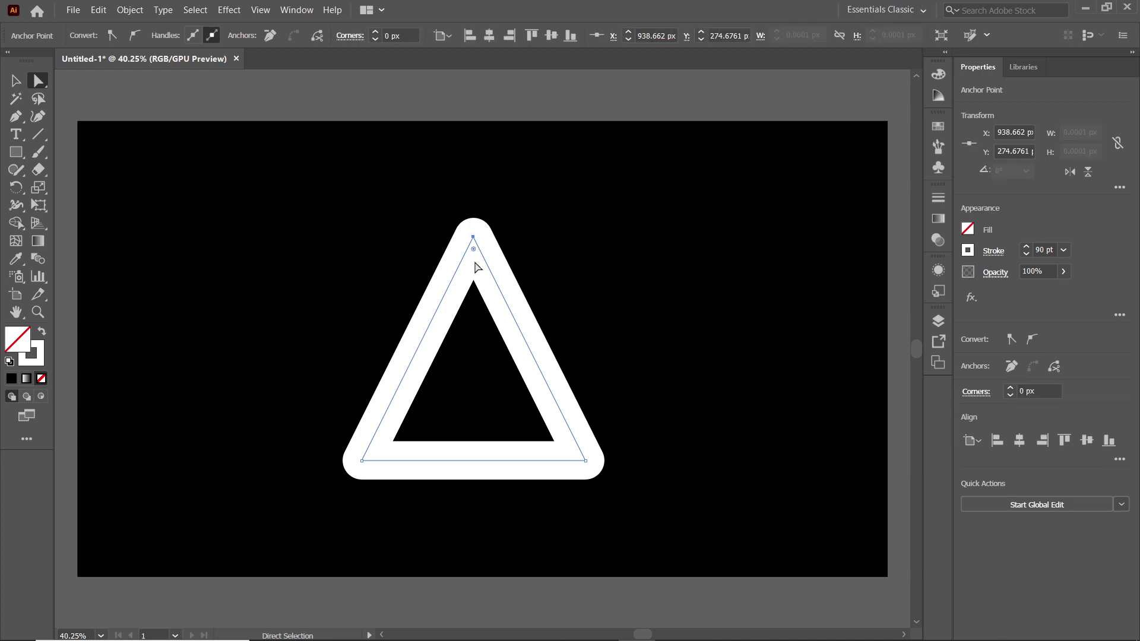
{"action": "left_click_drag", "start_coordinate": [476, 253], "coordinate": [476, 282]}
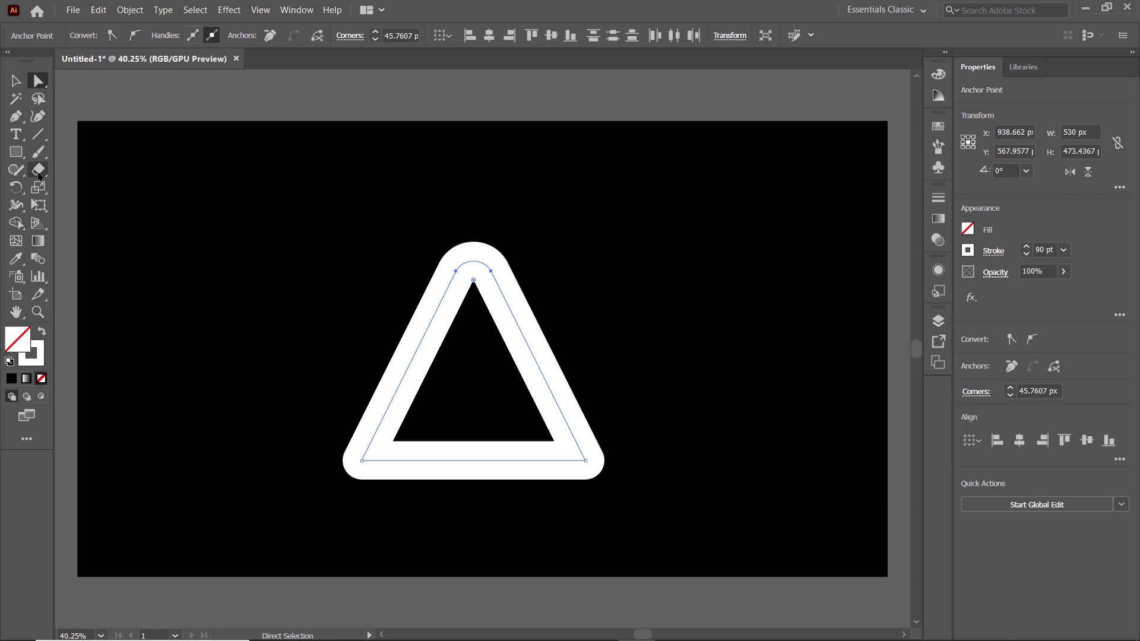
Cut the path with the Scissors tool at both bottom corners.
{"action": "left_click", "coordinate": [38, 172]}
{"action": "left_click", "coordinate": [107, 187]}
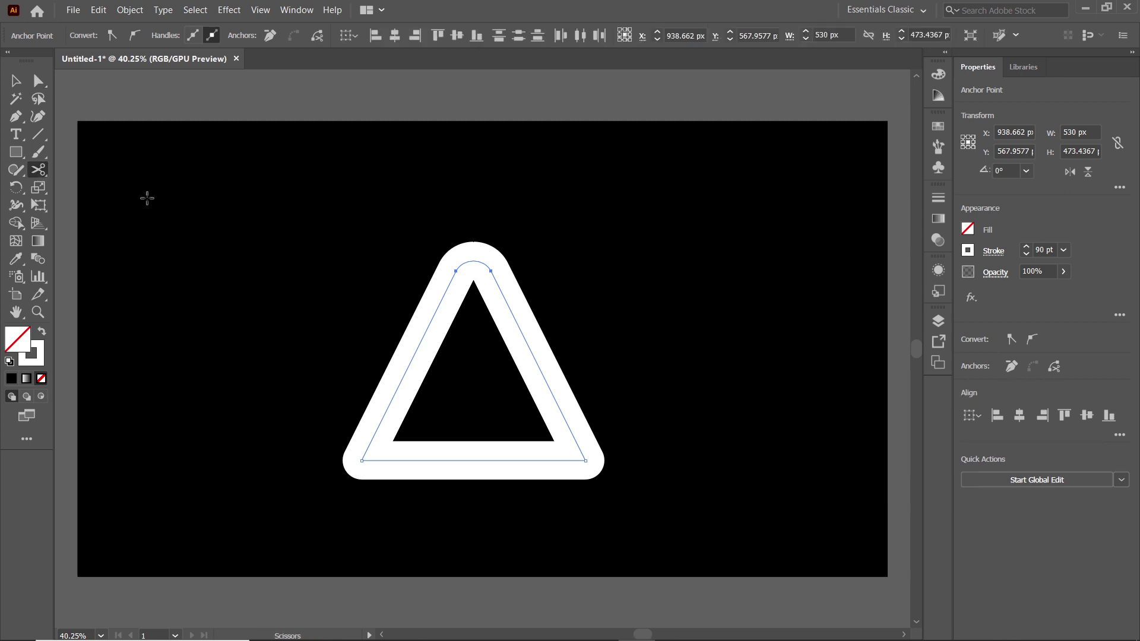
{"action": "left_click", "coordinate": [362, 460]}
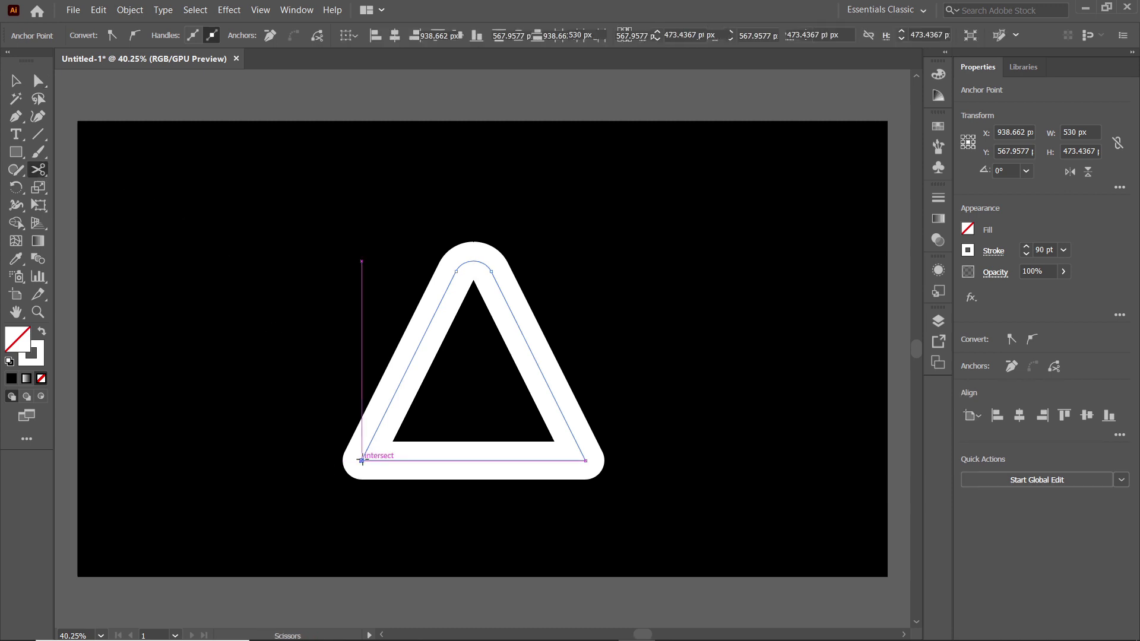
{"action": "left_click", "coordinate": [585, 460]}
Set all the cut triangle pieces to 50% opacity, then deselect.
{"action": "key", "text": "v"}
{"action": "left_click_drag", "start_coordinate": [613, 227], "coordinate": [328, 521]}
{"action": "left_click", "coordinate": [1044, 276]}
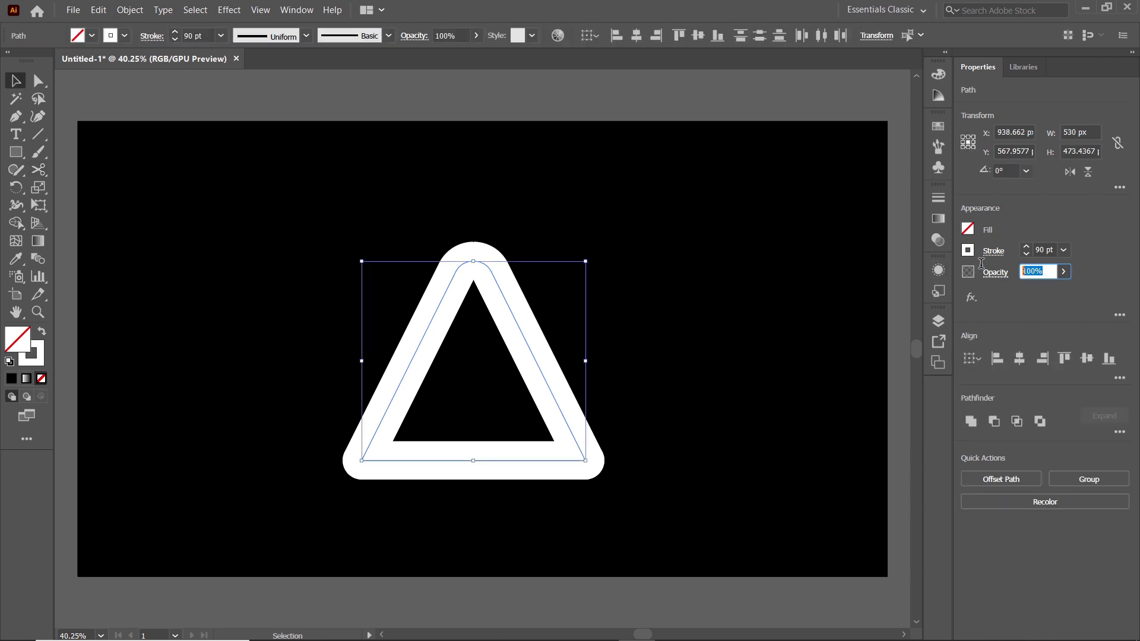
{"action": "type", "text": "50"}
{"action": "key", "text": "Return"}
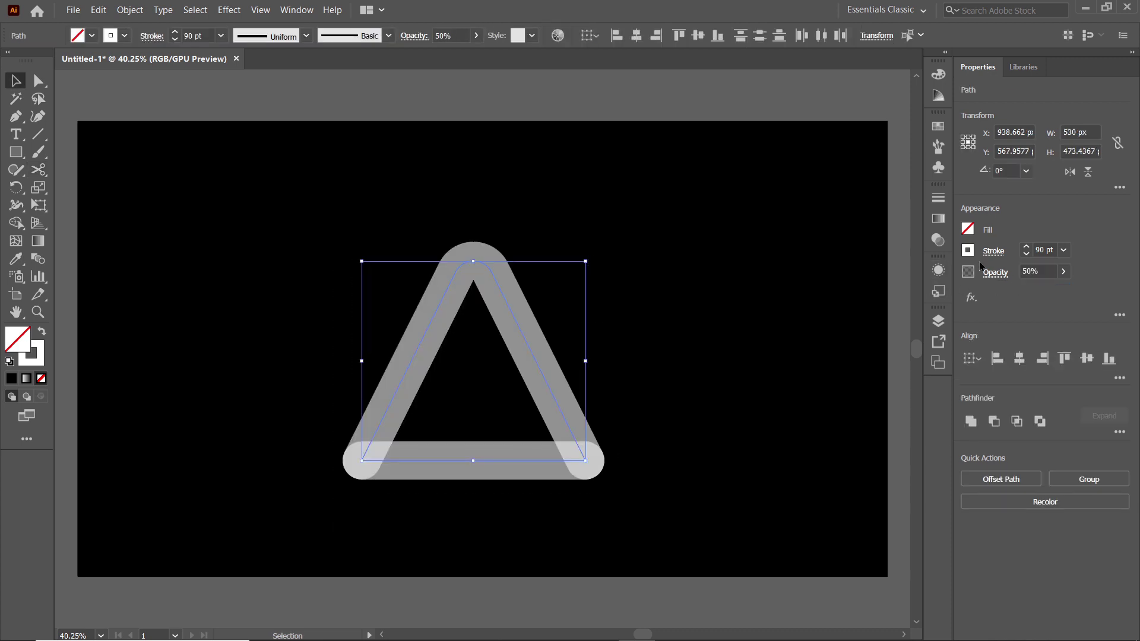
{"action": "left_click", "coordinate": [611, 276]}
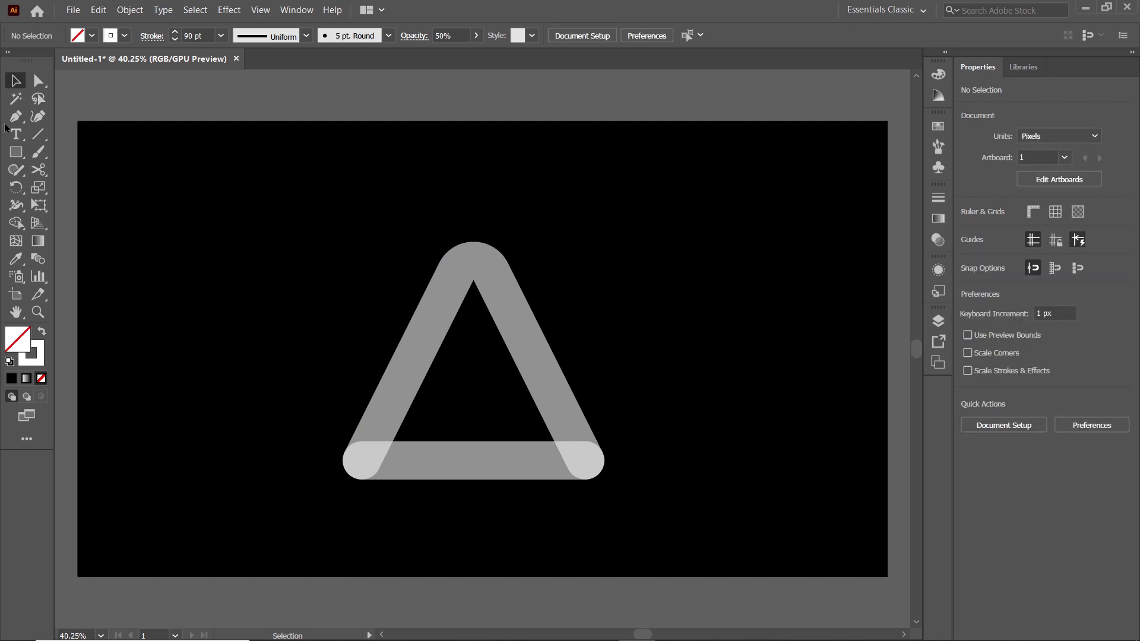
{"action": "left_click", "coordinate": [38, 81]}
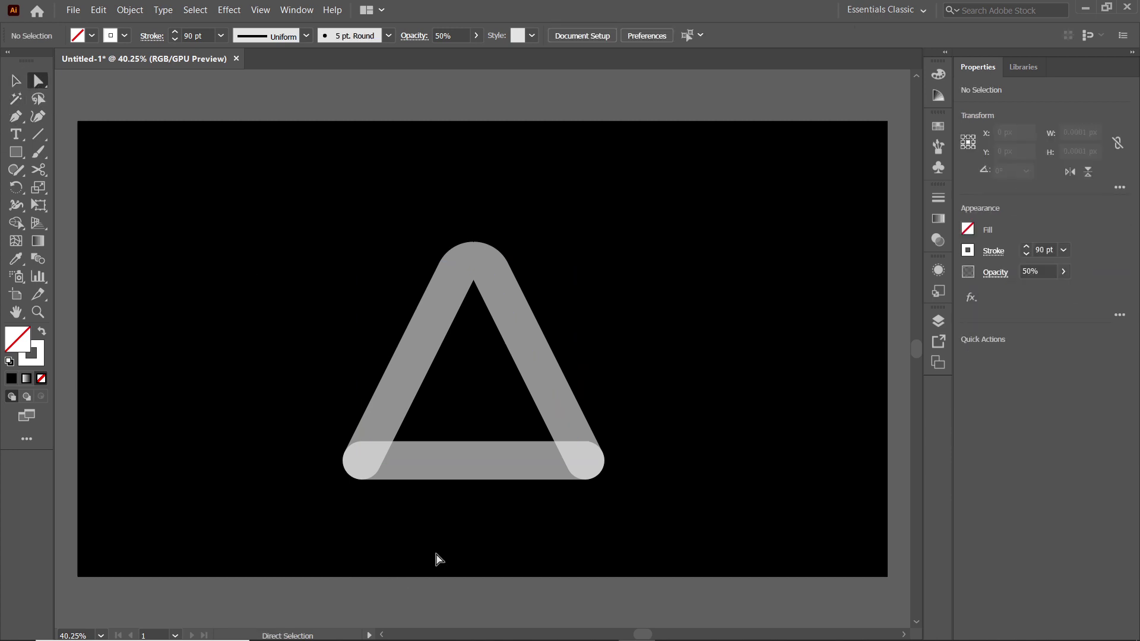
Make both bottom anchors smooth and swing their lower handles upward to arch the bottom stroke.
{"action": "left_click", "coordinate": [484, 462]}
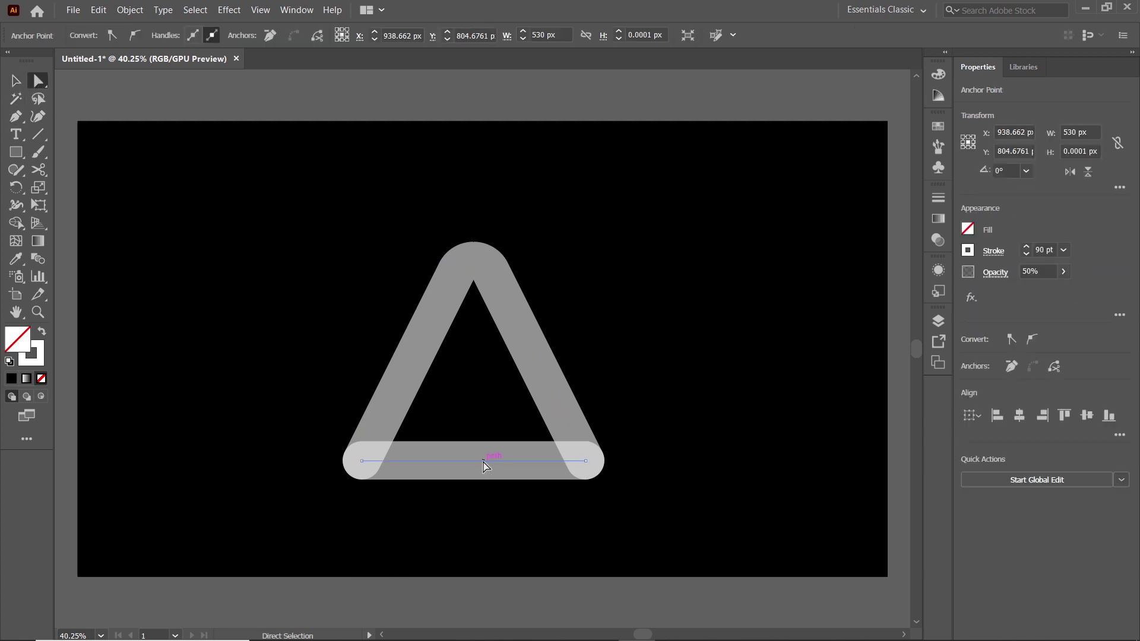
{"action": "left_click", "coordinate": [361, 461]}
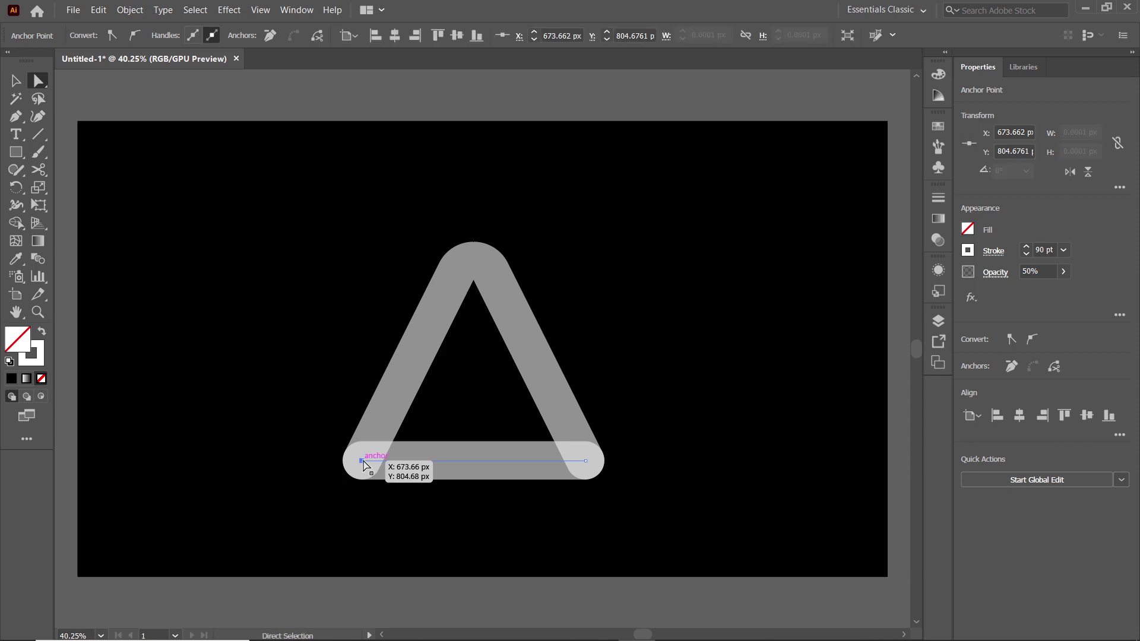
{"action": "left_click", "coordinate": [136, 37]}
{"action": "left_click", "coordinate": [586, 462]}
{"action": "left_click", "coordinate": [132, 37]}
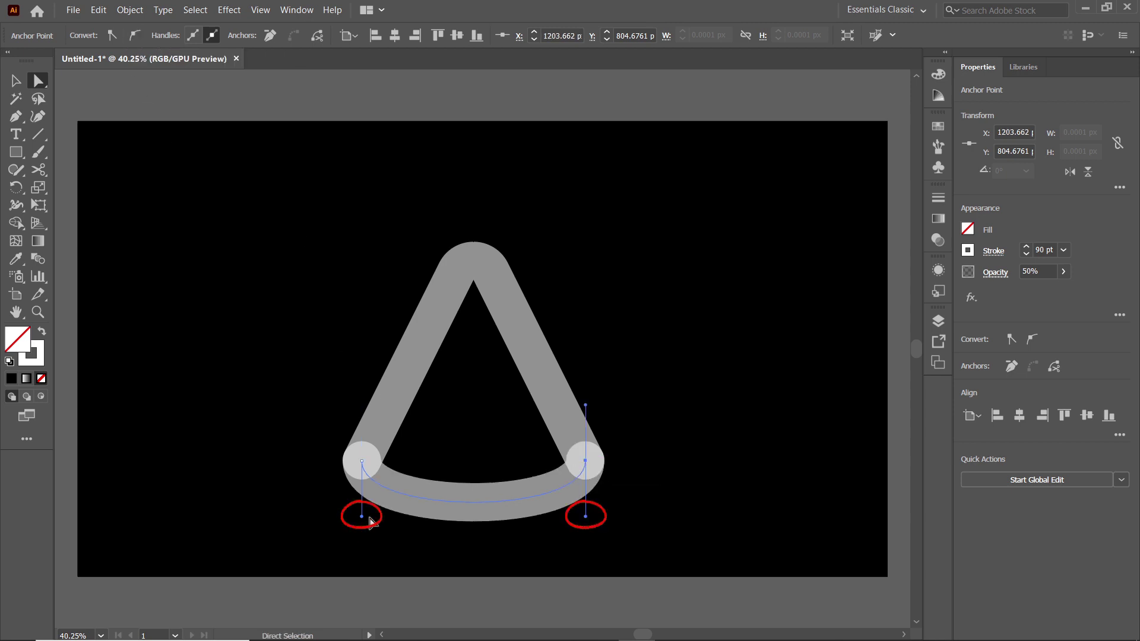
{"action": "mouse_move", "coordinate": [361, 516]}
{"action": "left_mouse_down"}
{"action": "mouse_move", "coordinate": [402, 450]}
{"action": "mouse_move", "coordinate": [407, 412]}
{"action": "left_mouse_up"}
{"action": "left_click_drag", "start_coordinate": [586, 514], "coordinate": [538, 411]}
{"action": "left_click_drag", "start_coordinate": [343, 209], "coordinate": [666, 516]}
Apply Object > Path > Outline Stroke to the A, then zoom in and deselect.
{"action": "left_click", "coordinate": [145, 13]}
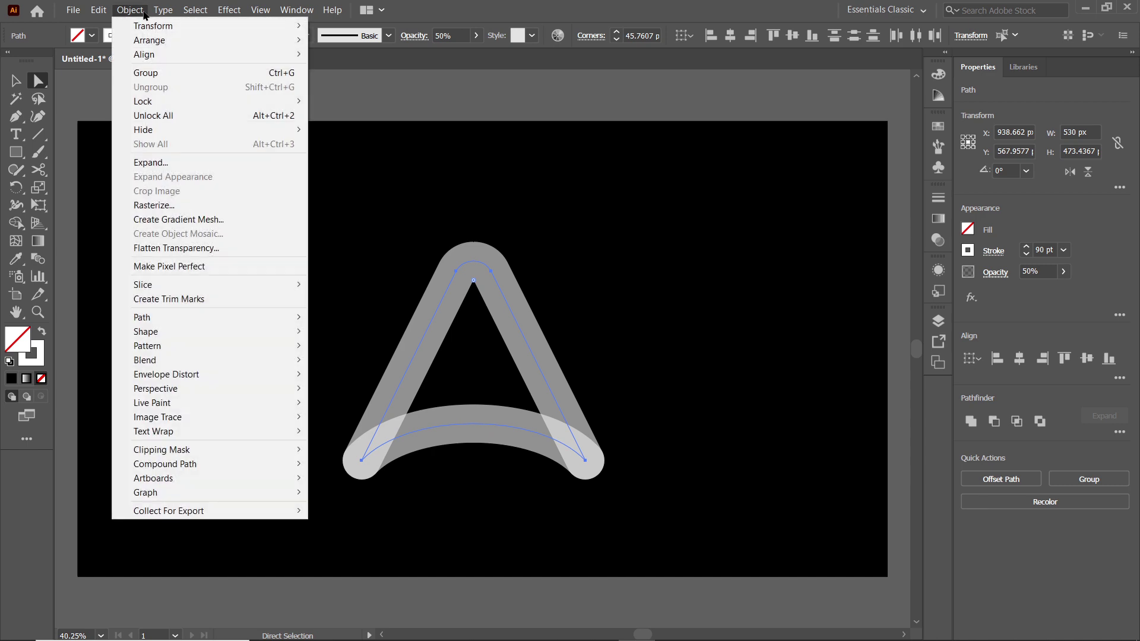
{"action": "mouse_move", "coordinate": [253, 312]}
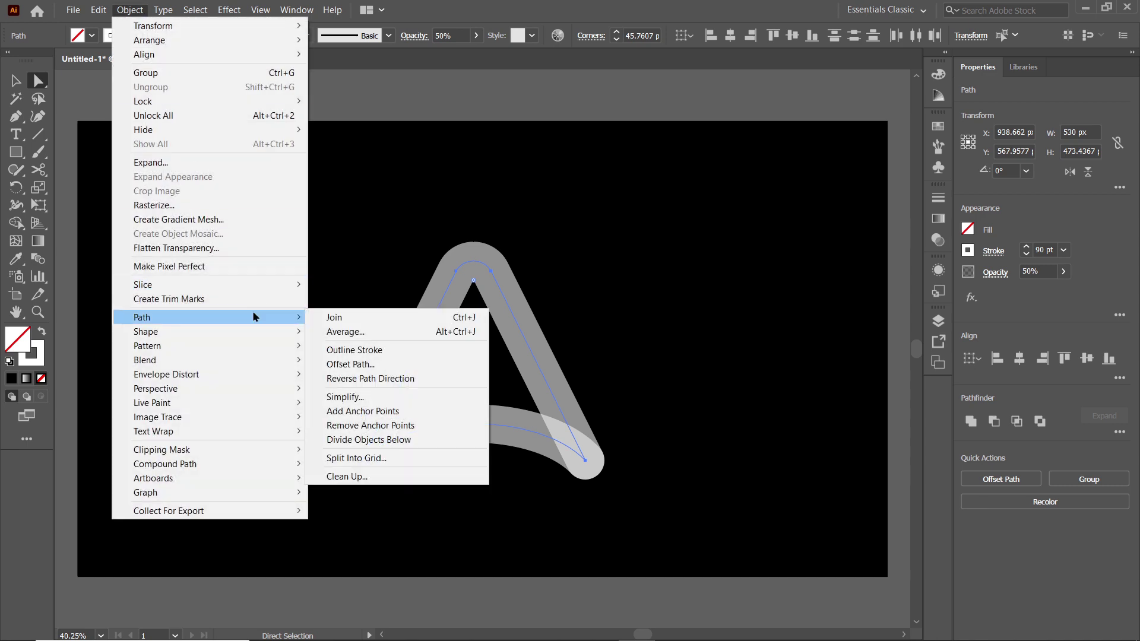
{"action": "left_click", "coordinate": [354, 351]}
{"action": "key", "text": "z"}
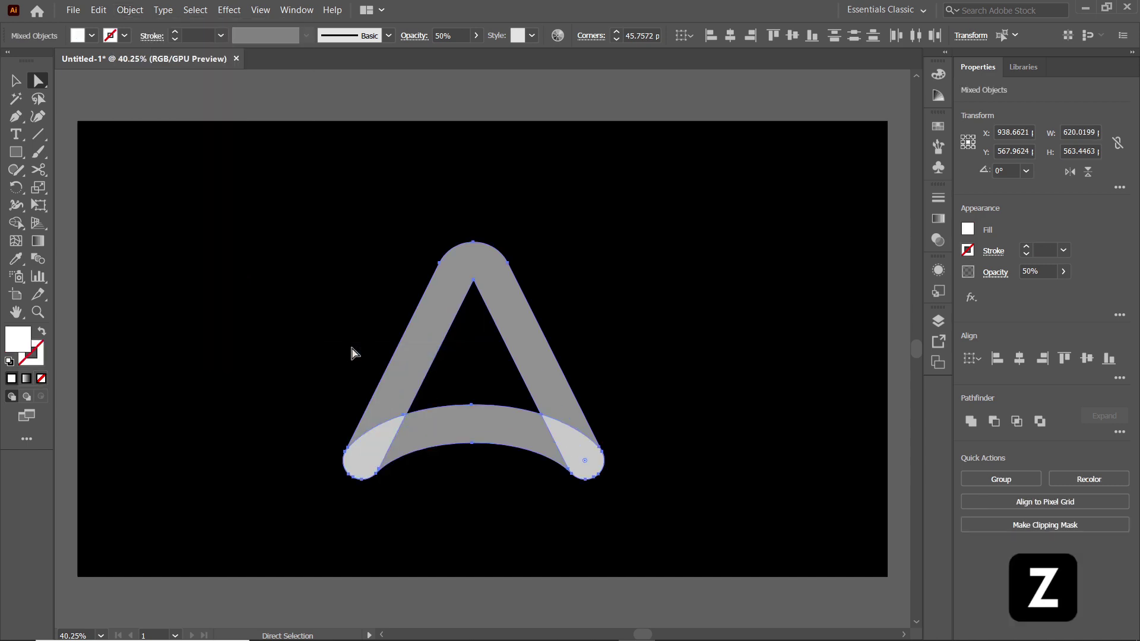
{"action": "left_click_drag", "start_coordinate": [388, 383], "coordinate": [510, 447]}
{"action": "key", "text": "v"}
{"action": "left_click", "coordinate": [340, 273]}
Draw a curved leaf on the left leg and remove the leg below it with Shape Builder.
{"action": "left_click", "coordinate": [14, 117]}
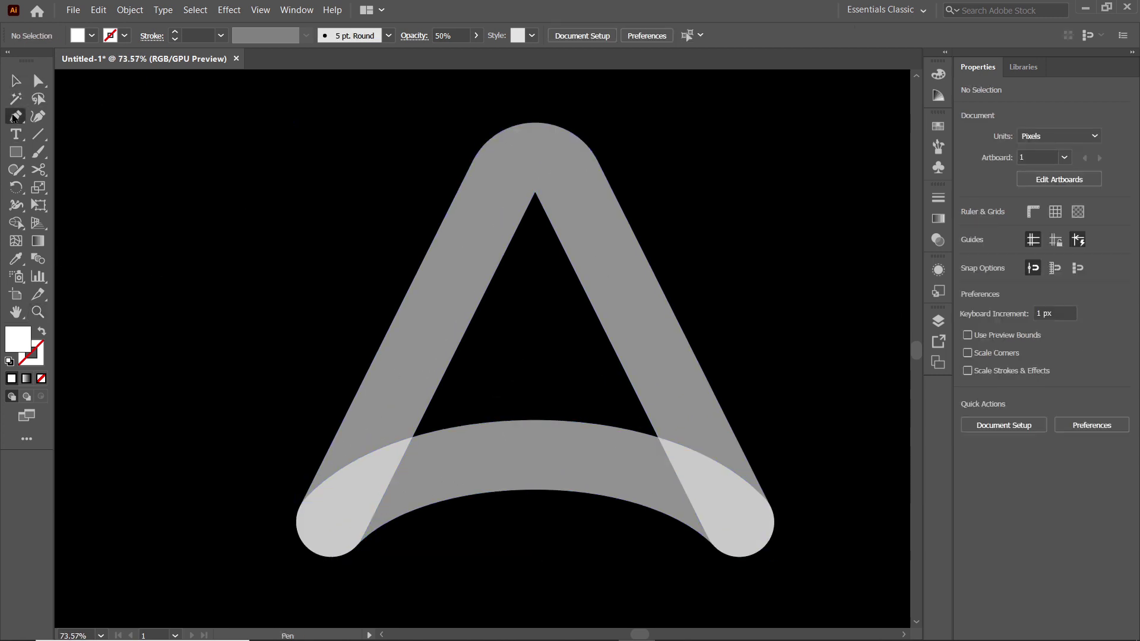
{"action": "left_click", "coordinate": [456, 352]}
{"action": "left_click_drag", "start_coordinate": [344, 421], "coordinate": [251, 437]}
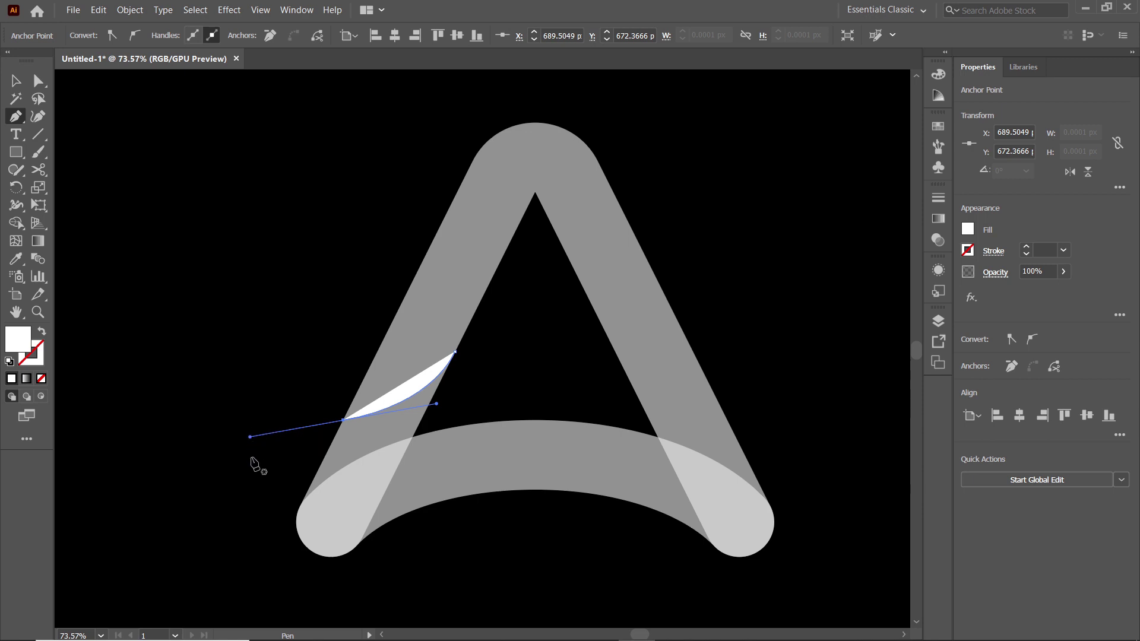
{"action": "key", "text": "v"}
{"action": "left_click", "coordinate": [368, 421], "text": "shift"}
{"action": "left_click", "coordinate": [16, 223]}
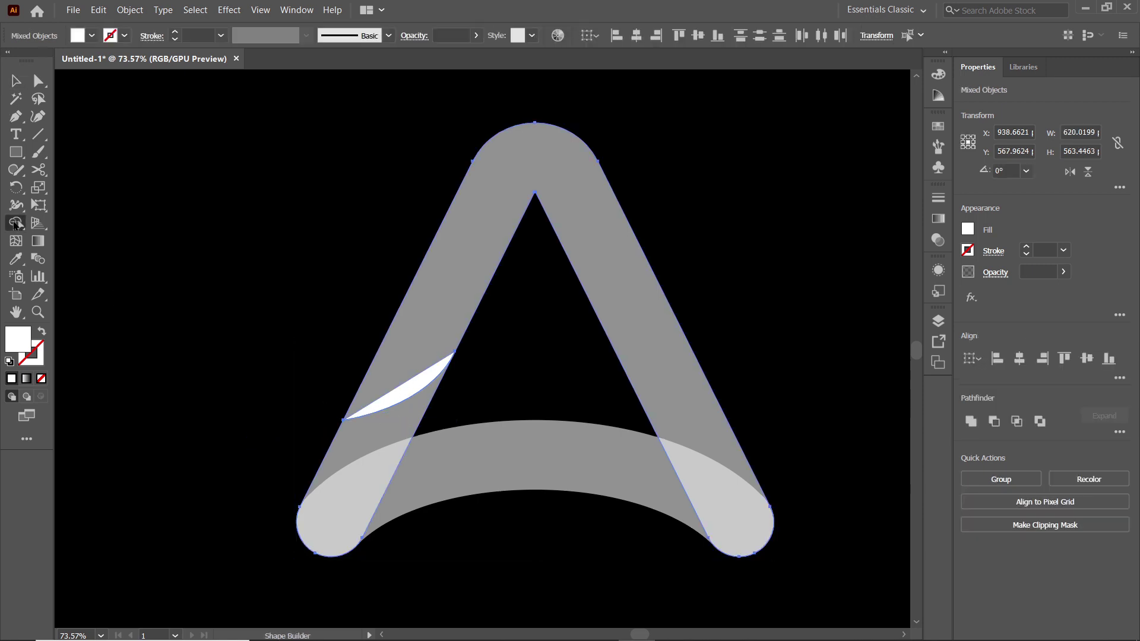
{"action": "left_click", "coordinate": [369, 439], "text": "alt"}
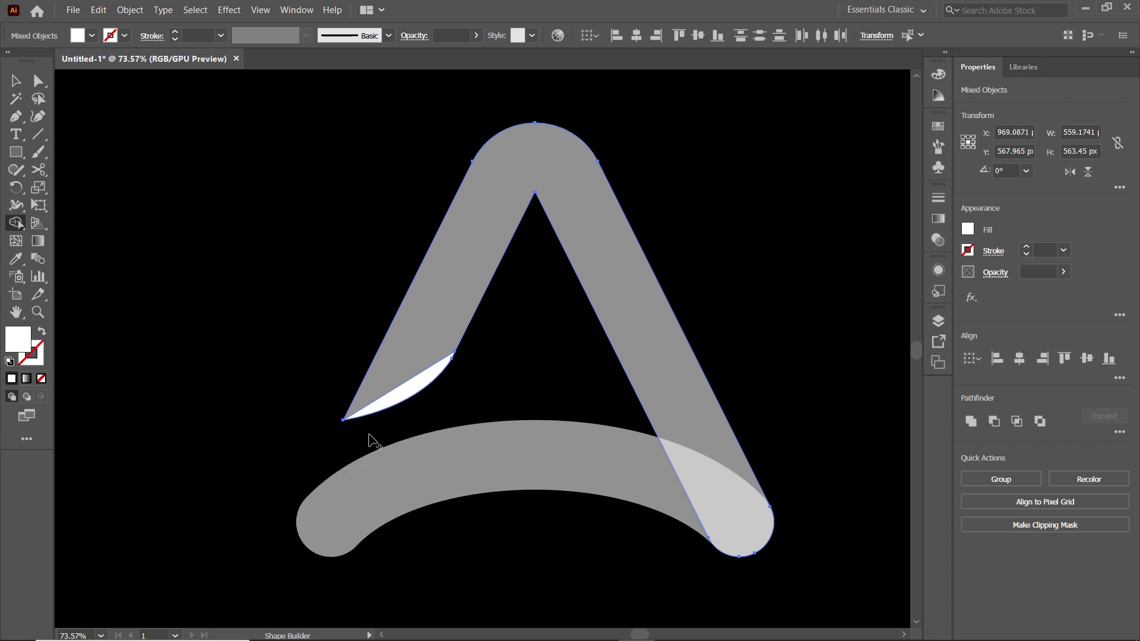
Select and delete the leftover white sliver.
{"action": "left_click", "coordinate": [15, 80]}
{"action": "left_click", "coordinate": [268, 304]}
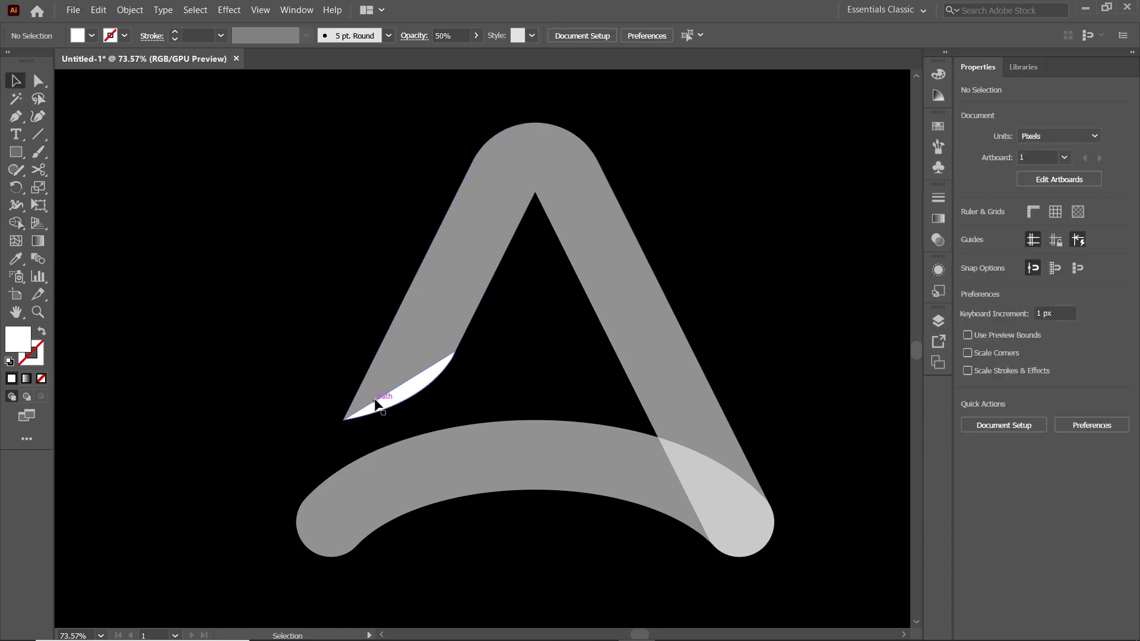
{"action": "left_click", "coordinate": [406, 396]}
{"action": "key", "text": "Delete"}
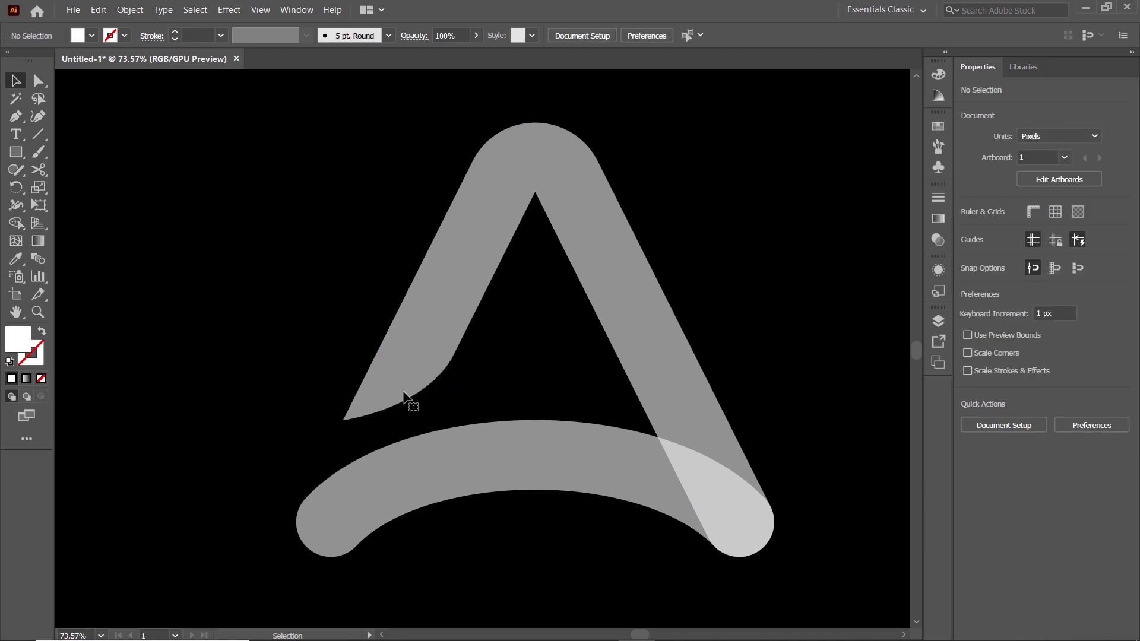
Pen a white-stroked curve from the A's inner peak to its left outer edge.
{"action": "key", "text": "z"}
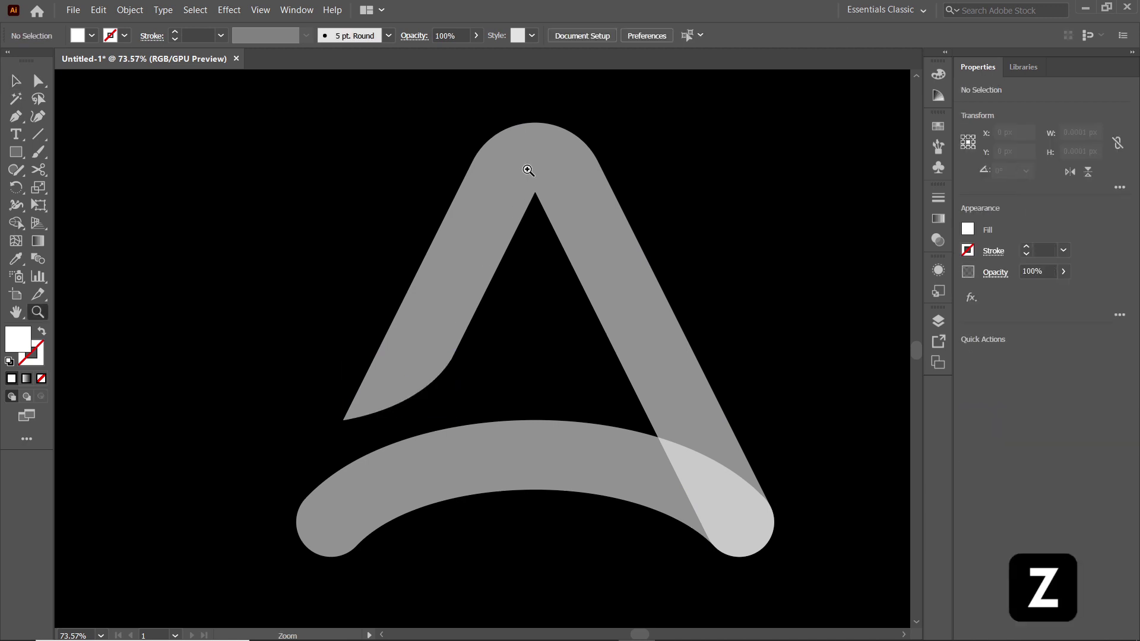
{"action": "left_click_drag", "start_coordinate": [528, 170], "coordinate": [534, 257]}
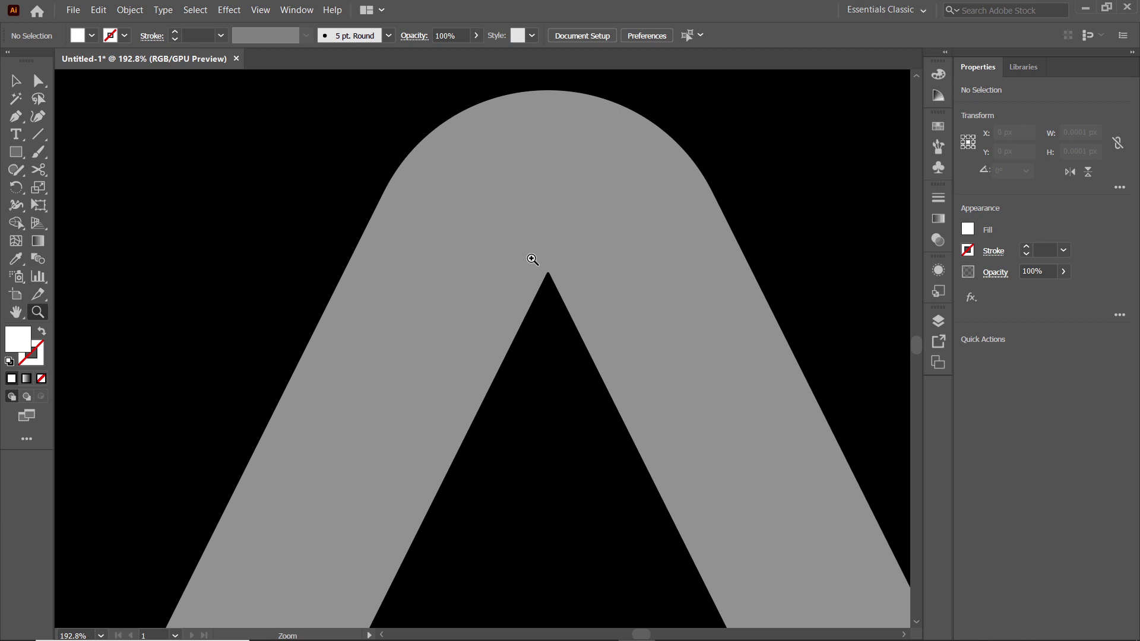
{"action": "scroll", "coordinate": [535, 258], "scroll_direction": "up", "scroll_amount": 2}
{"action": "left_click", "coordinate": [16, 118]}
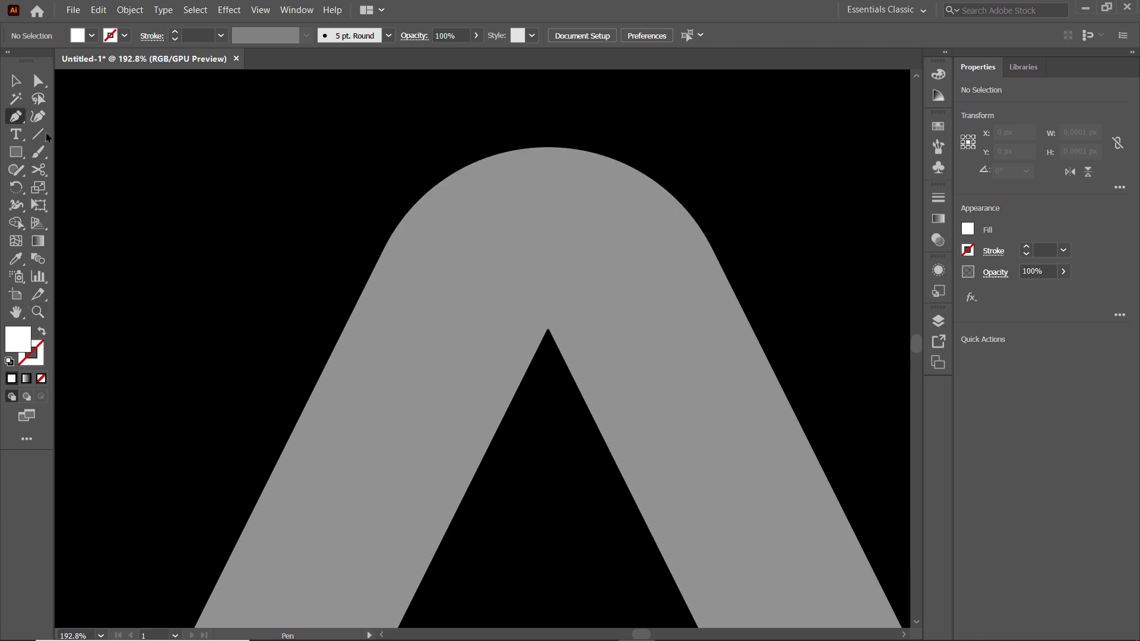
{"action": "left_click", "coordinate": [548, 330]}
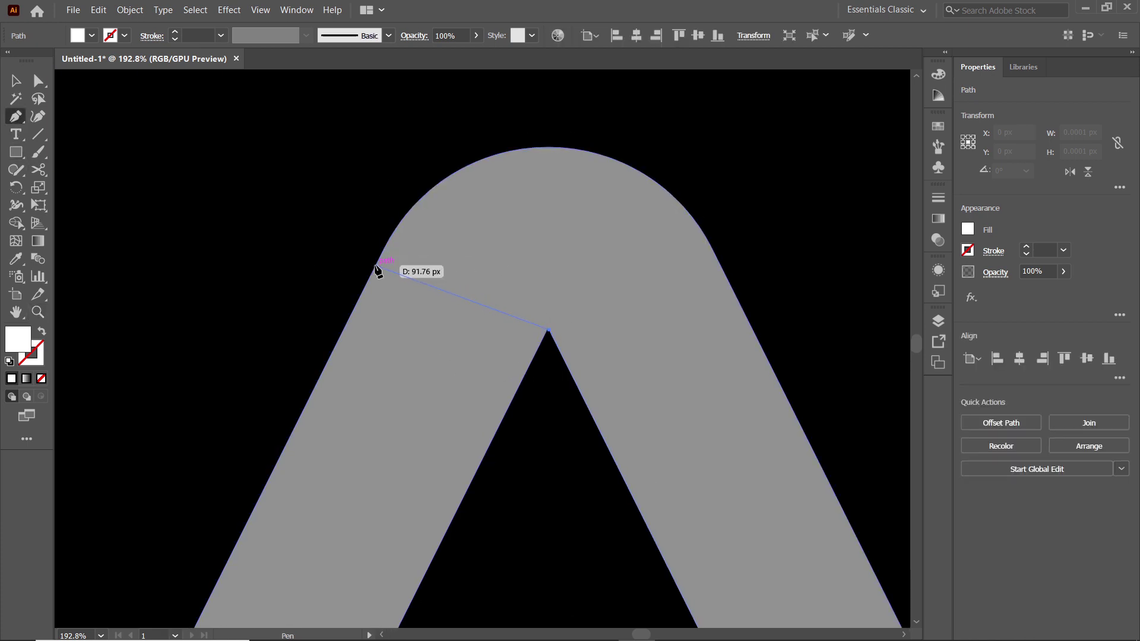
{"action": "left_click_drag", "start_coordinate": [376, 266], "coordinate": [315, 388]}
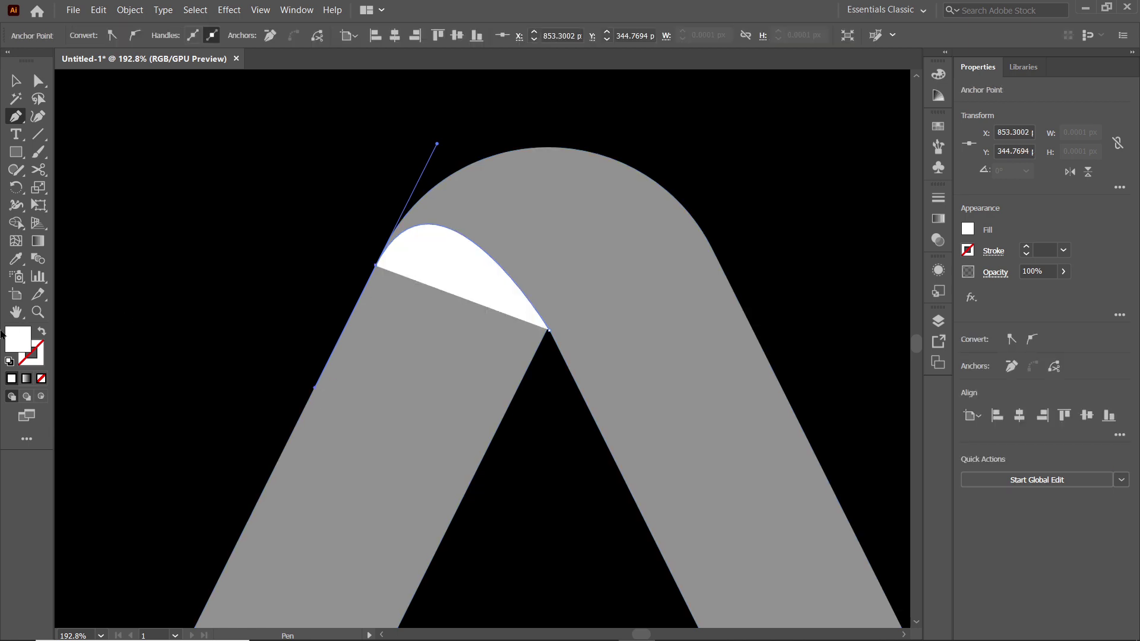
{"action": "left_click", "coordinate": [41, 332]}
Divide the A along the curve with Pathfinder > Divide.
{"action": "key", "text": "v"}
{"action": "left_click_drag", "start_coordinate": [309, 181], "coordinate": [552, 323]}
{"action": "left_click", "coordinate": [296, 10]}
{"action": "left_click", "coordinate": [380, 479]}
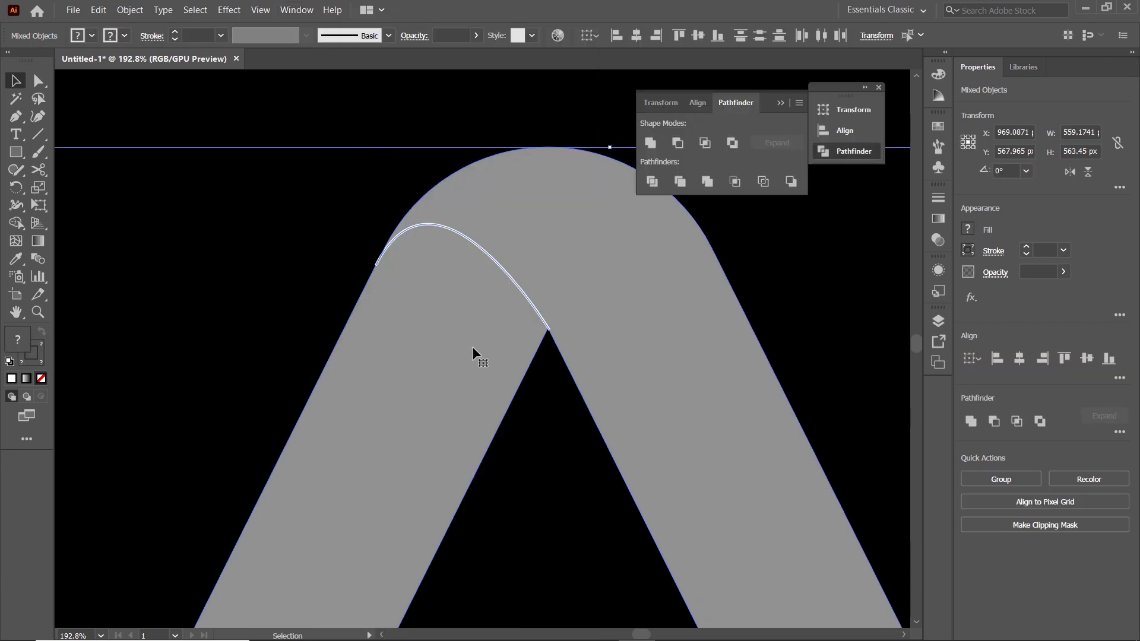
{"action": "left_click", "coordinate": [652, 182]}
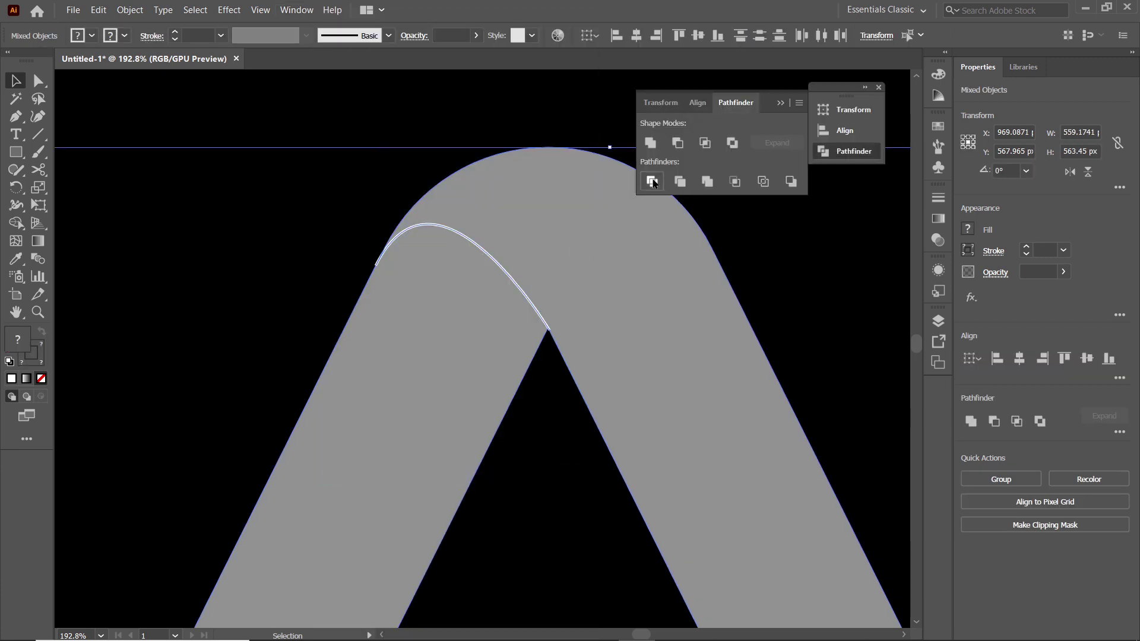
{"action": "left_click", "coordinate": [780, 103]}
Ungroup the divided pieces into separate shapes.
{"action": "right_click", "coordinate": [564, 252]}
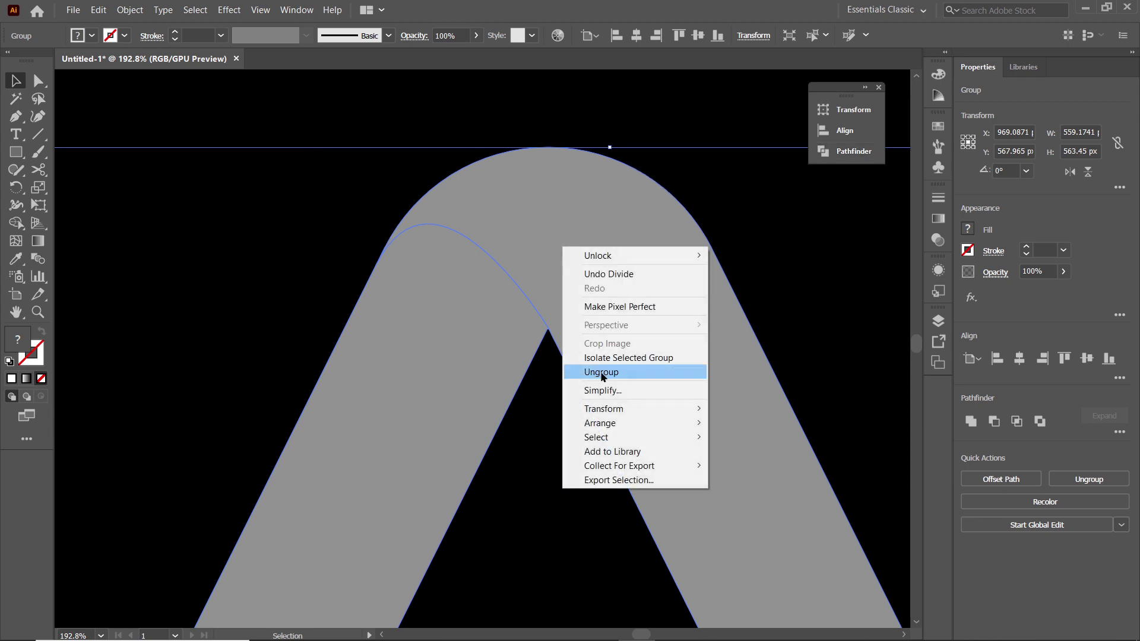
{"action": "left_click", "coordinate": [600, 371]}
{"action": "left_click", "coordinate": [547, 410]}
{"action": "left_click", "coordinate": [575, 245]}
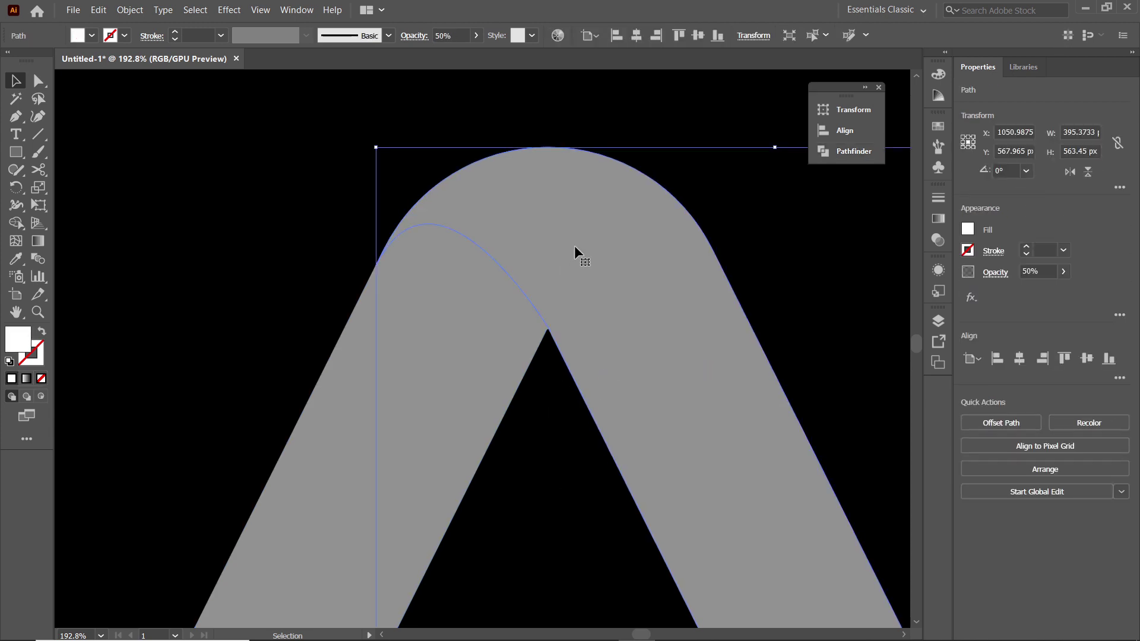
{"action": "key", "text": "ctrl+shift+a"}
Duplicate the arch down-left and delete its overlap with the original using Shape Builder.
{"action": "left_click_drag", "start_coordinate": [542, 177], "coordinate": [486, 240]}
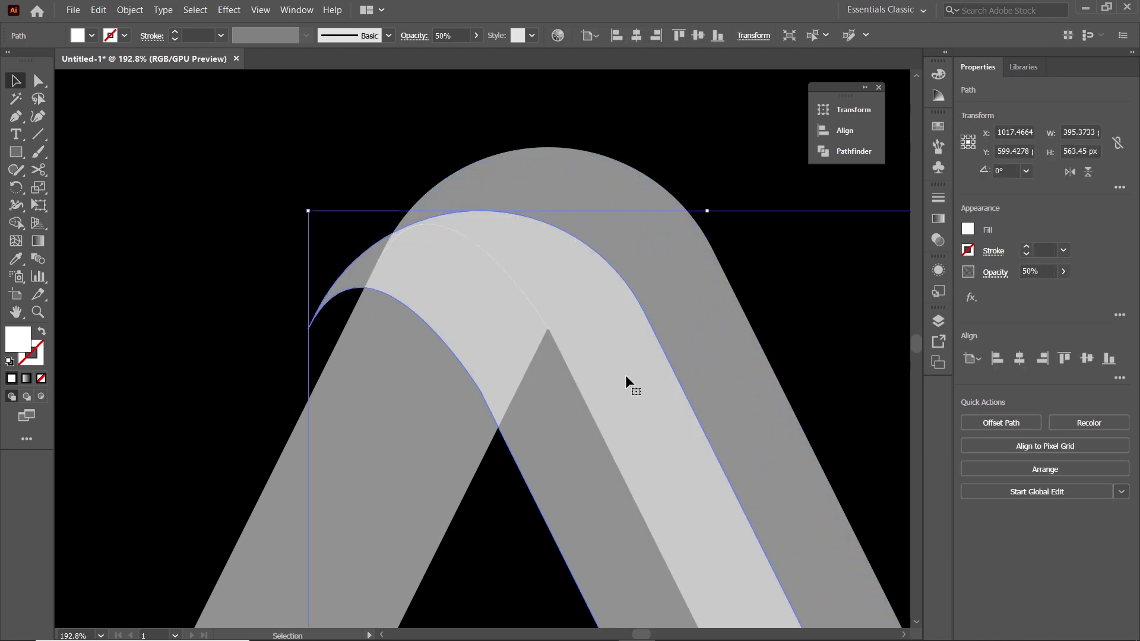
{"action": "left_click", "coordinate": [736, 329], "text": "shift"}
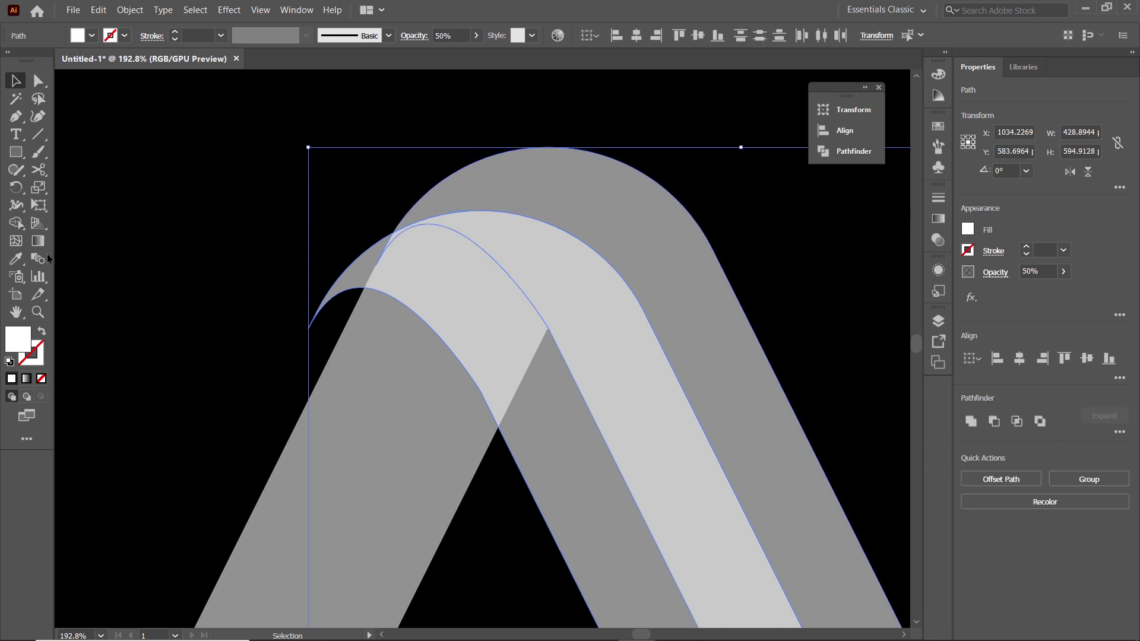
{"action": "left_click", "coordinate": [16, 223]}
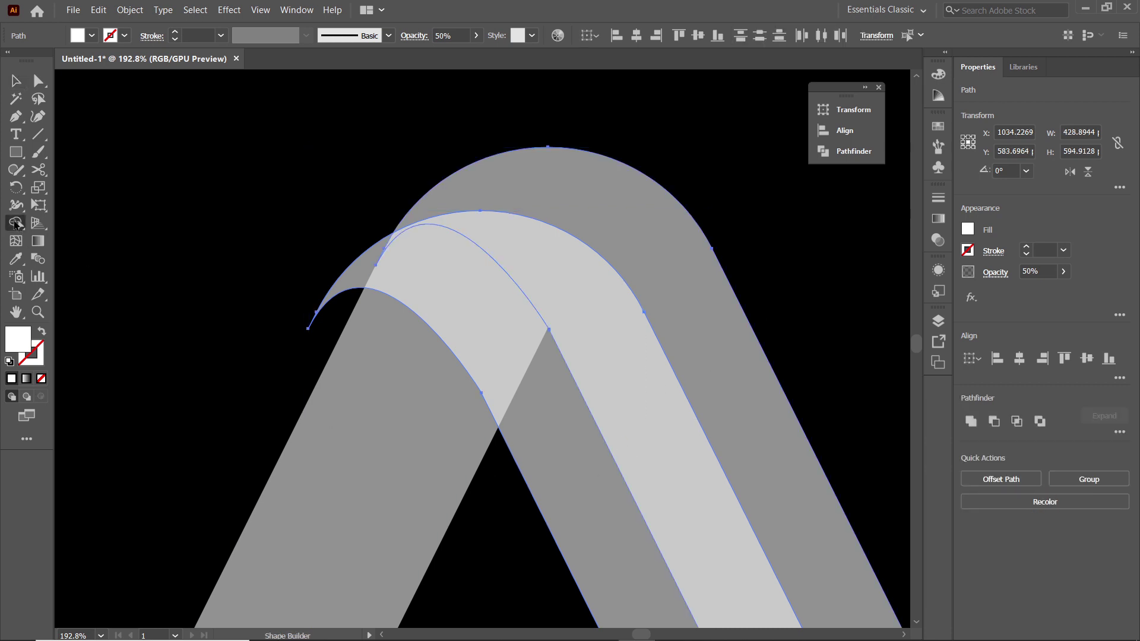
{"action": "left_click", "coordinate": [558, 426], "text": "alt"}
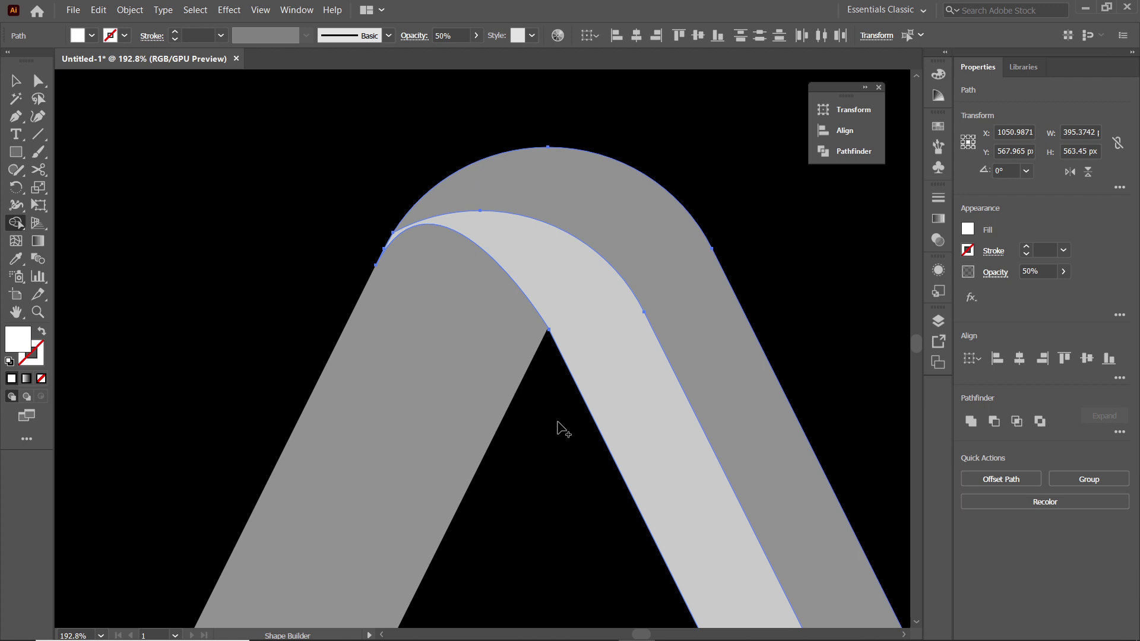
Raise the inner curve's top anchor to reshape the light strip's upper edge.
{"action": "left_click", "coordinate": [39, 86]}
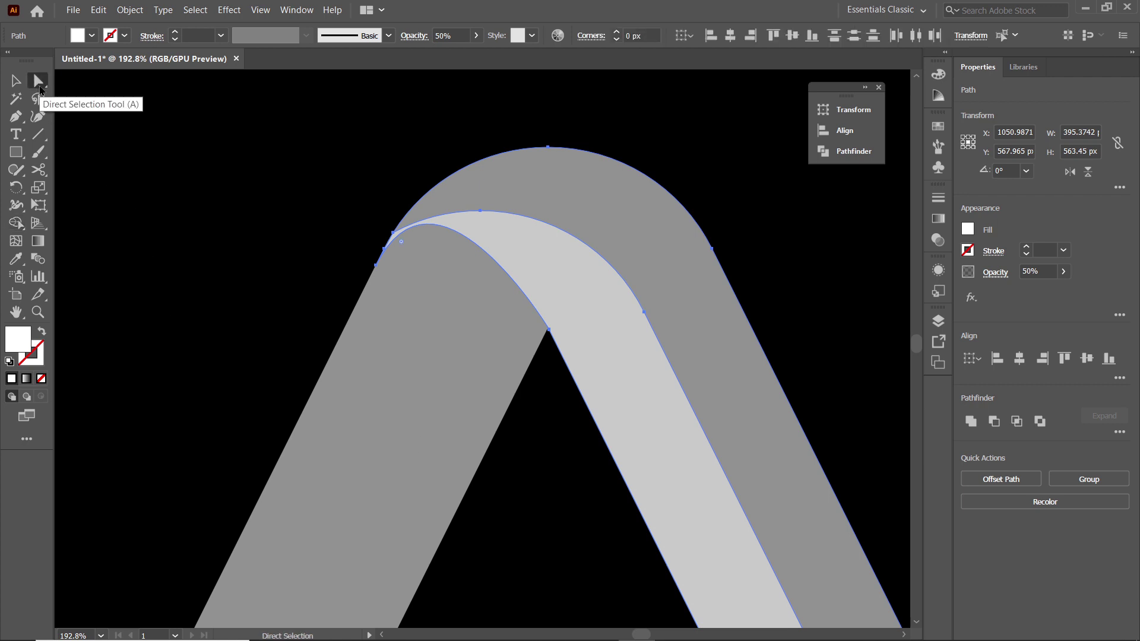
{"action": "left_click_drag", "start_coordinate": [480, 211], "coordinate": [486, 198]}
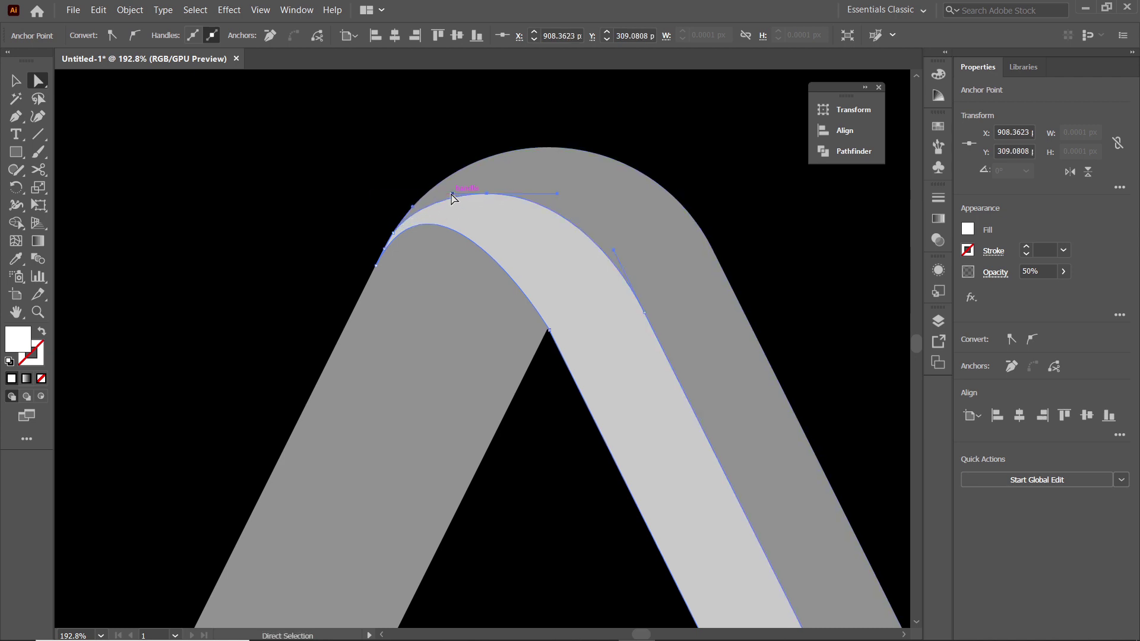
{"action": "key", "text": "ctrl+0"}
{"action": "key", "text": "ctrl"}
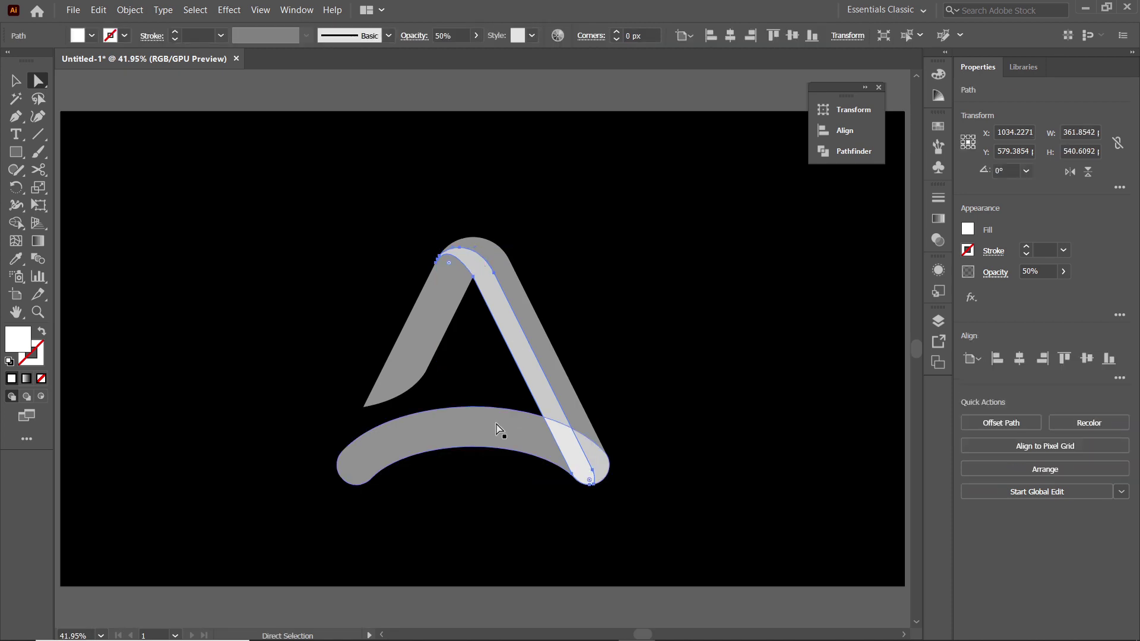
Bring the bottom curved bar to the front via Arrange.
{"action": "left_click", "coordinate": [493, 436]}
{"action": "right_click", "coordinate": [492, 437]}
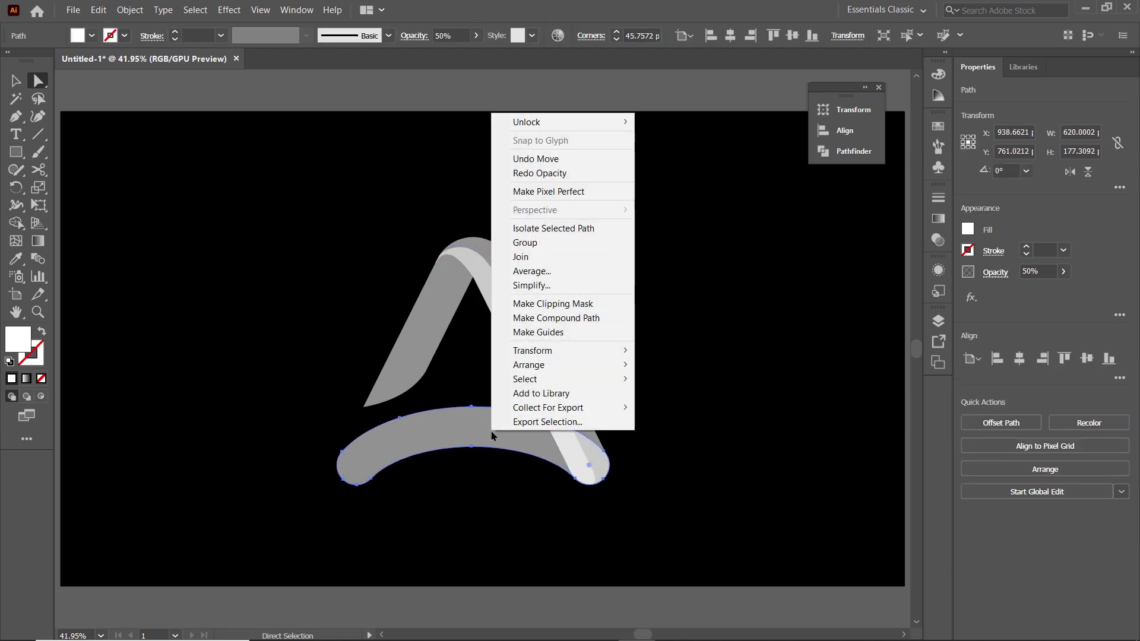
{"action": "mouse_move", "coordinate": [591, 366]}
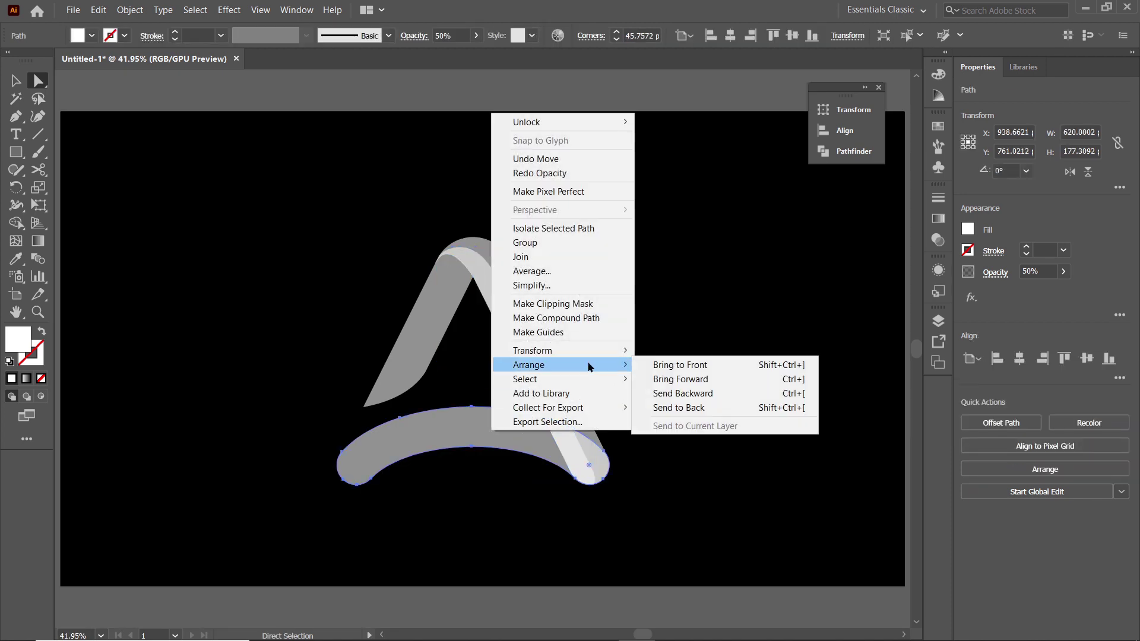
{"action": "left_click", "coordinate": [644, 365]}
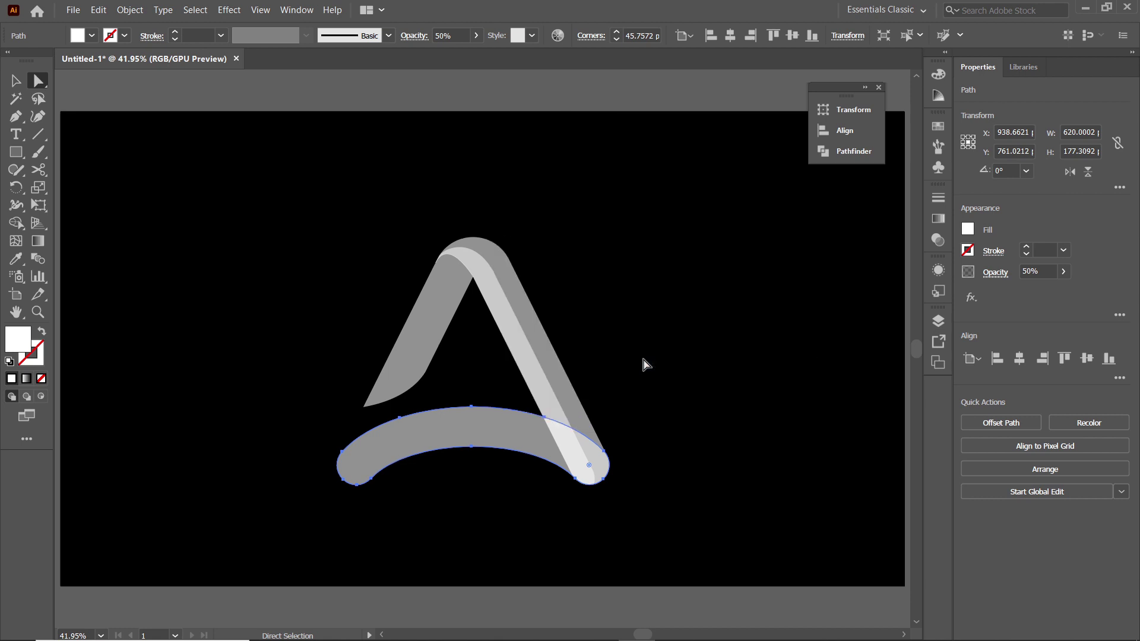
Copy the curved bar slightly lower and trim away the copy's lower region to form an inner strip.
{"action": "left_click", "coordinate": [484, 422], "text": "alt"}
{"action": "left_click_drag", "start_coordinate": [487, 414], "coordinate": [484, 437]}
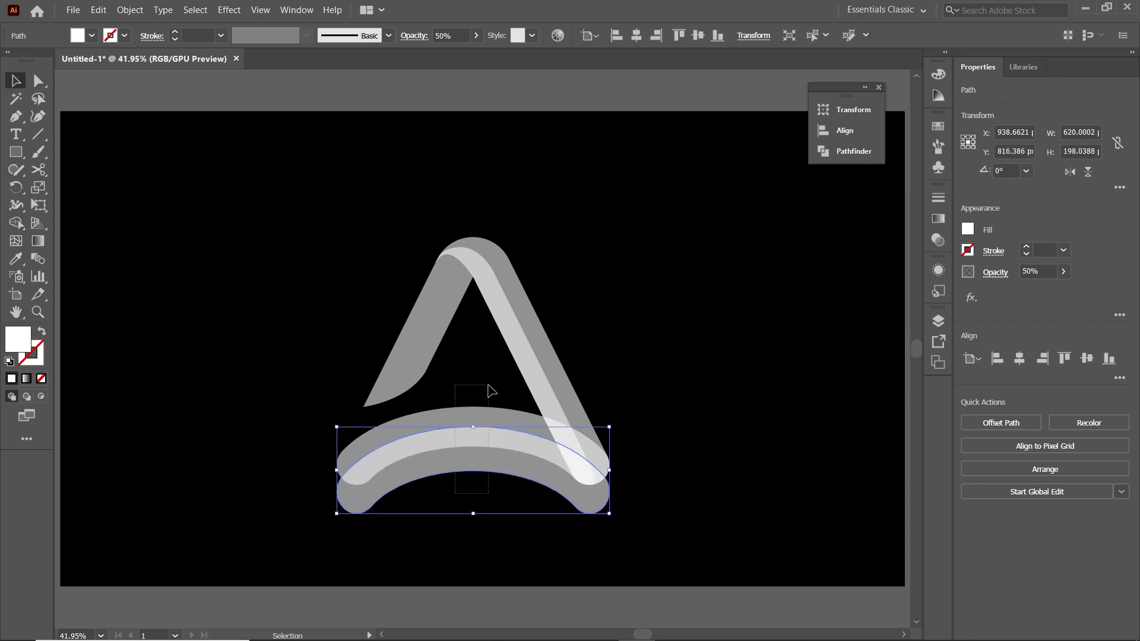
{"action": "left_click", "coordinate": [490, 391], "text": "shift"}
{"action": "left_click", "coordinate": [16, 223]}
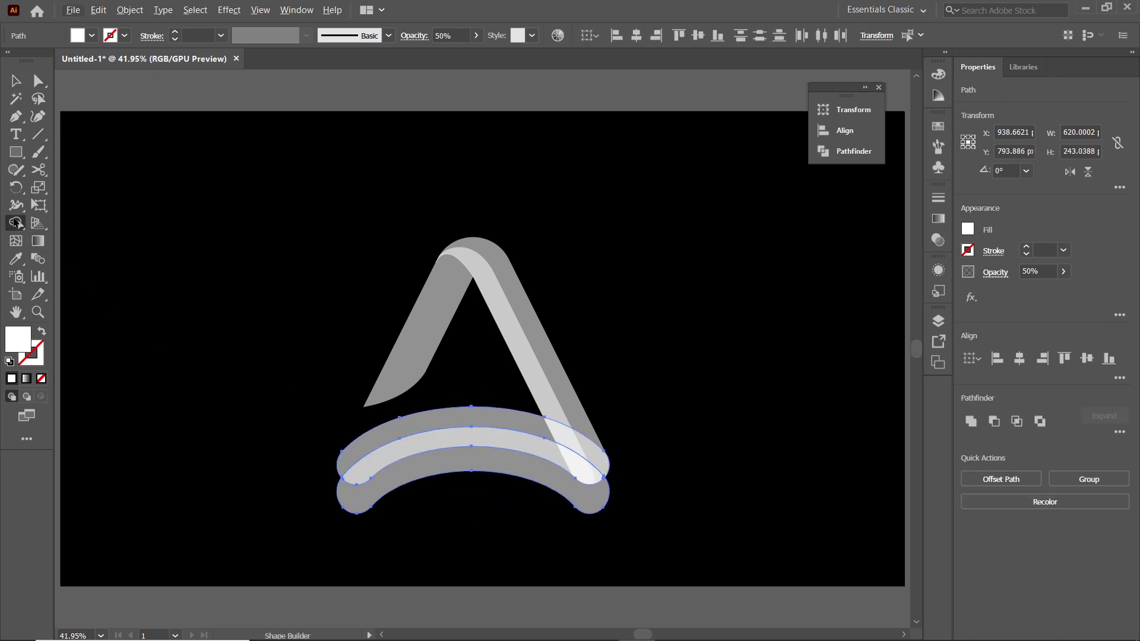
{"action": "left_click", "coordinate": [488, 467], "text": "alt"}
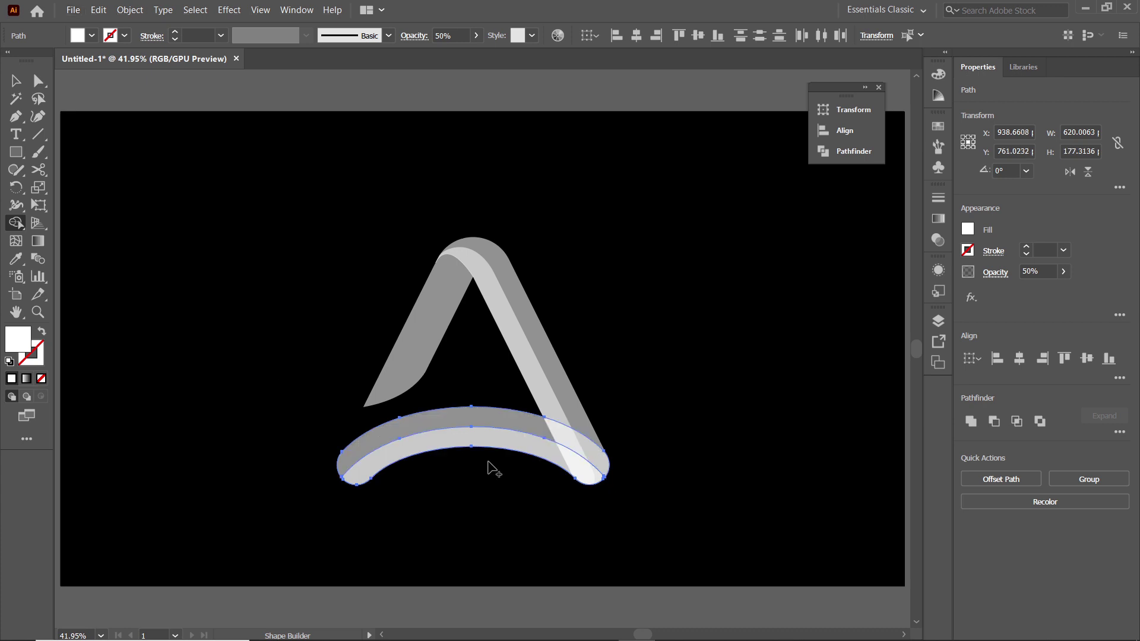
{"action": "key", "text": "v"}
Offset a left-leg copy leftward, trim its outer region, then select all three inner strips.
{"action": "left_click", "coordinate": [425, 341]}
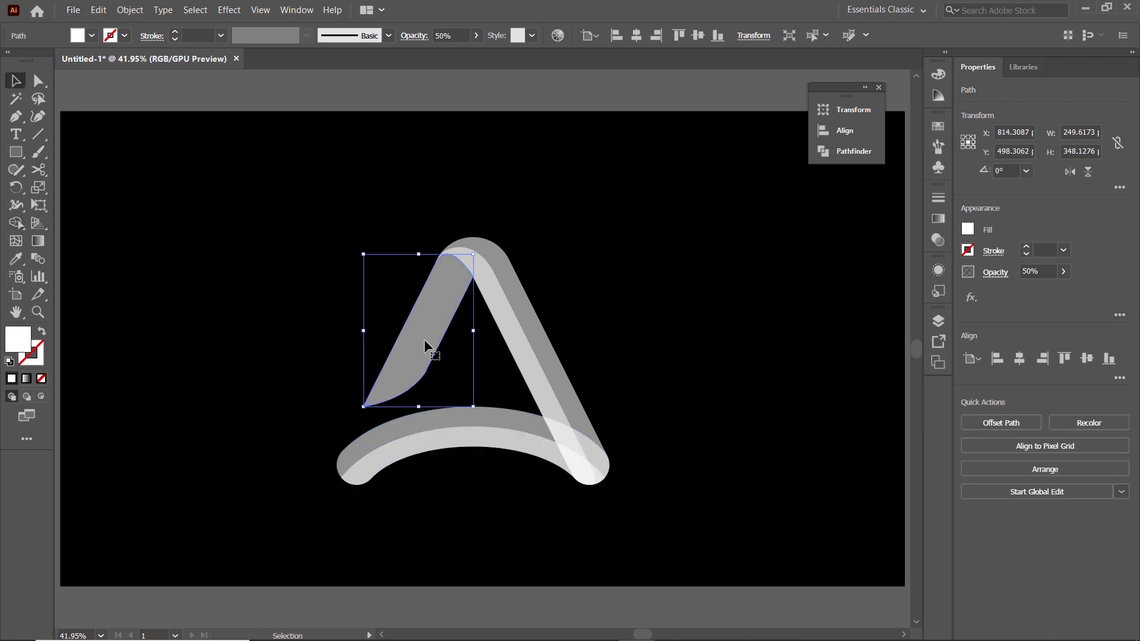
{"action": "left_click_drag", "start_coordinate": [400, 377], "coordinate": [377, 390], "text": "alt"}
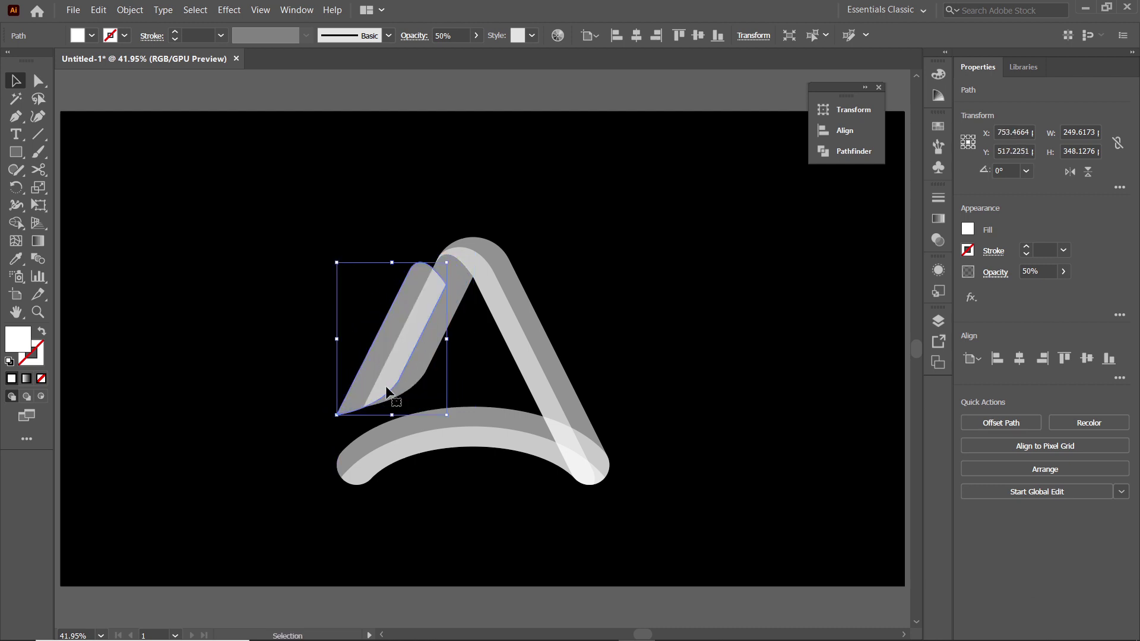
{"action": "left_click", "coordinate": [416, 362], "text": "shift"}
{"action": "key", "text": "shift+m"}
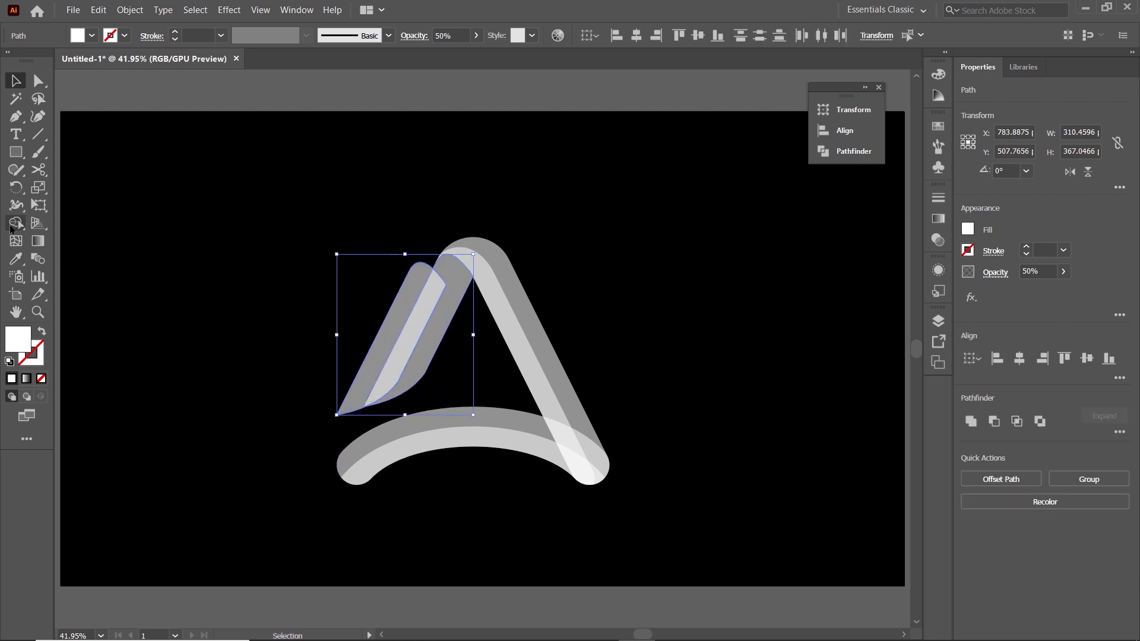
{"action": "left_click", "coordinate": [374, 348], "text": "alt"}
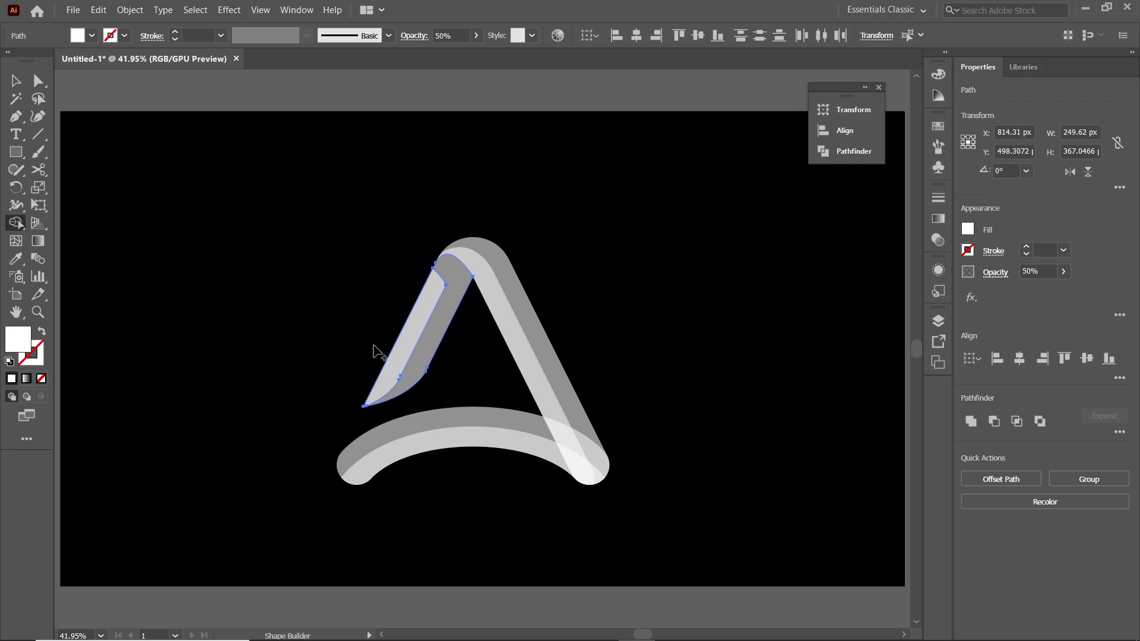
{"action": "key", "text": "v"}
{"action": "left_click", "coordinate": [522, 356], "text": "shift"}
{"action": "left_click", "coordinate": [458, 444], "text": "shift"}
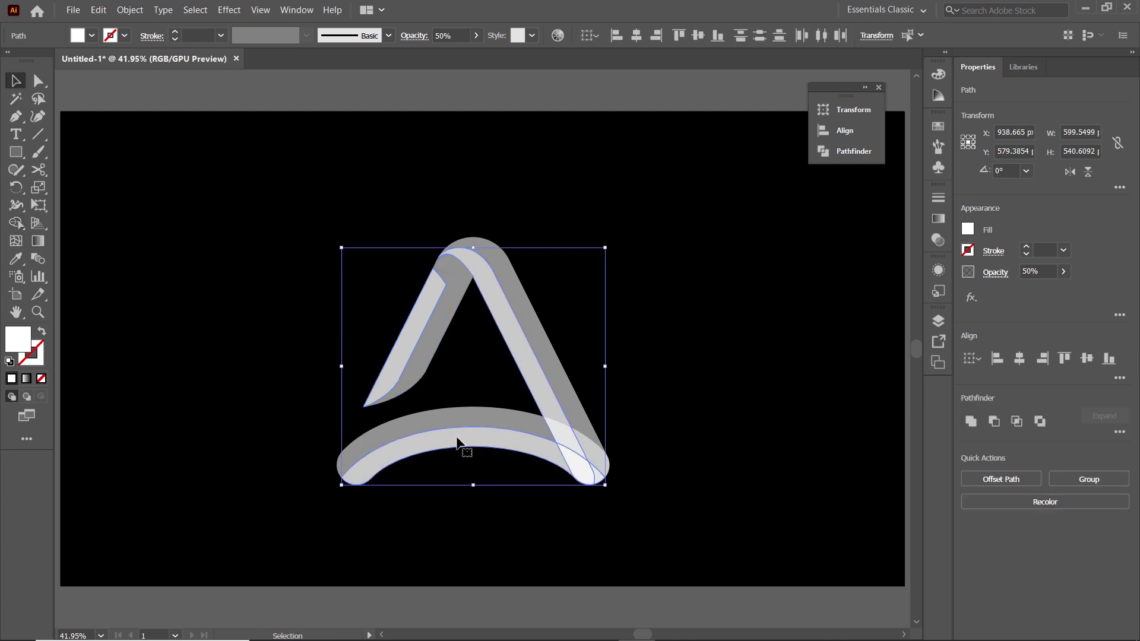
Fill the inner strips dark red and raise the whole logo's opacity to 100%.
{"action": "left_click", "coordinate": [91, 36]}
{"action": "left_click", "coordinate": [113, 64]}
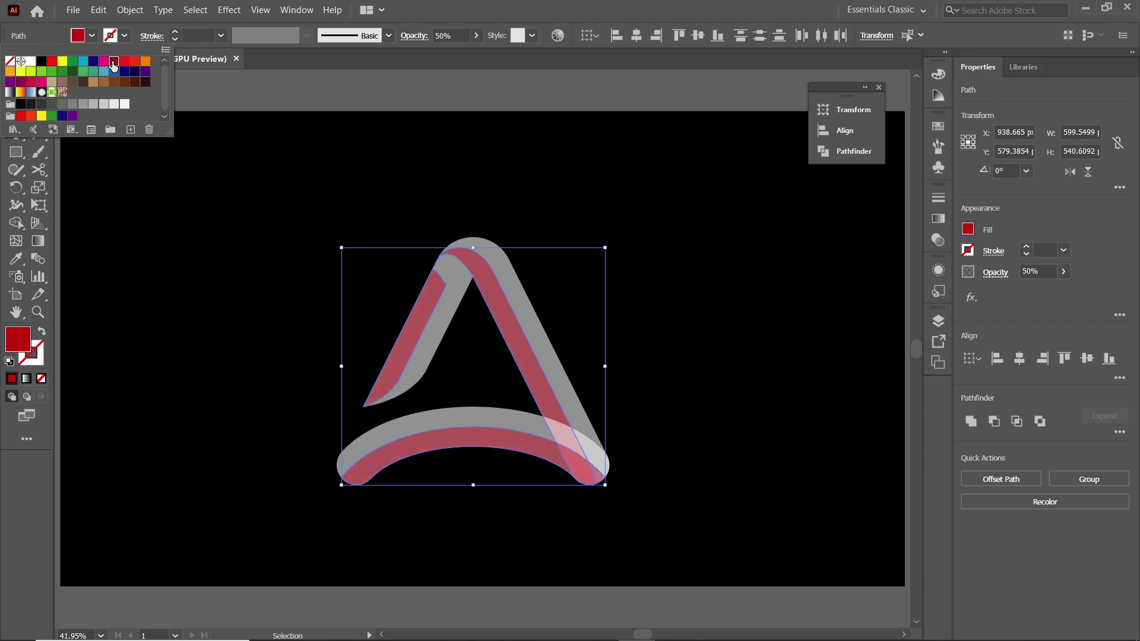
{"action": "left_click", "coordinate": [185, 145]}
{"action": "left_click_drag", "start_coordinate": [250, 170], "coordinate": [707, 550]}
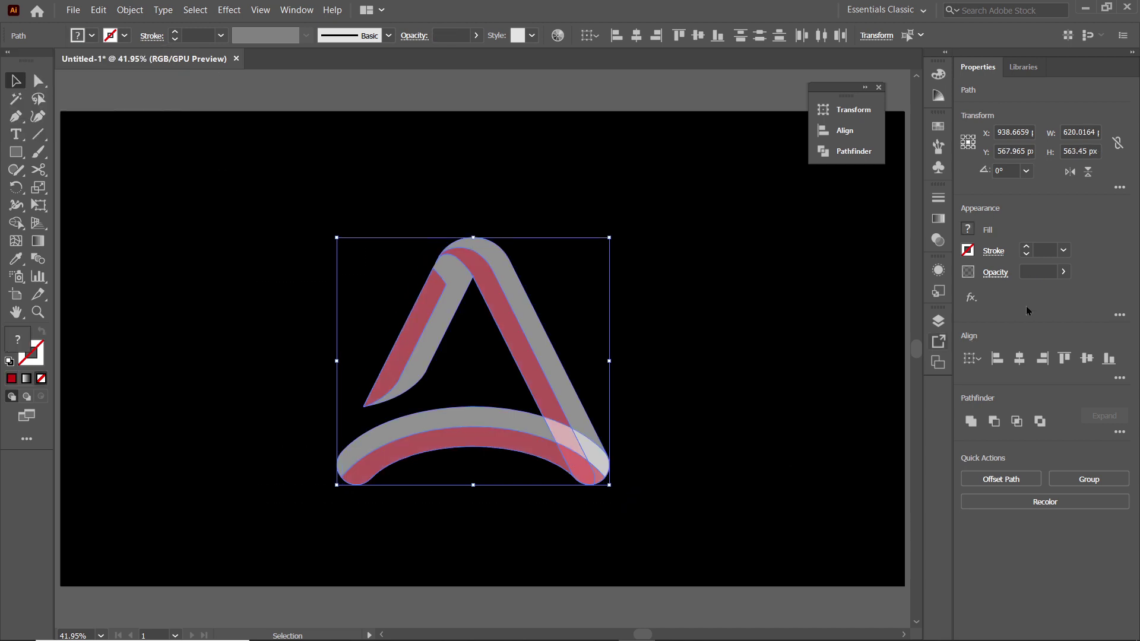
{"action": "left_click_drag", "start_coordinate": [1007, 290], "coordinate": [1119, 307]}
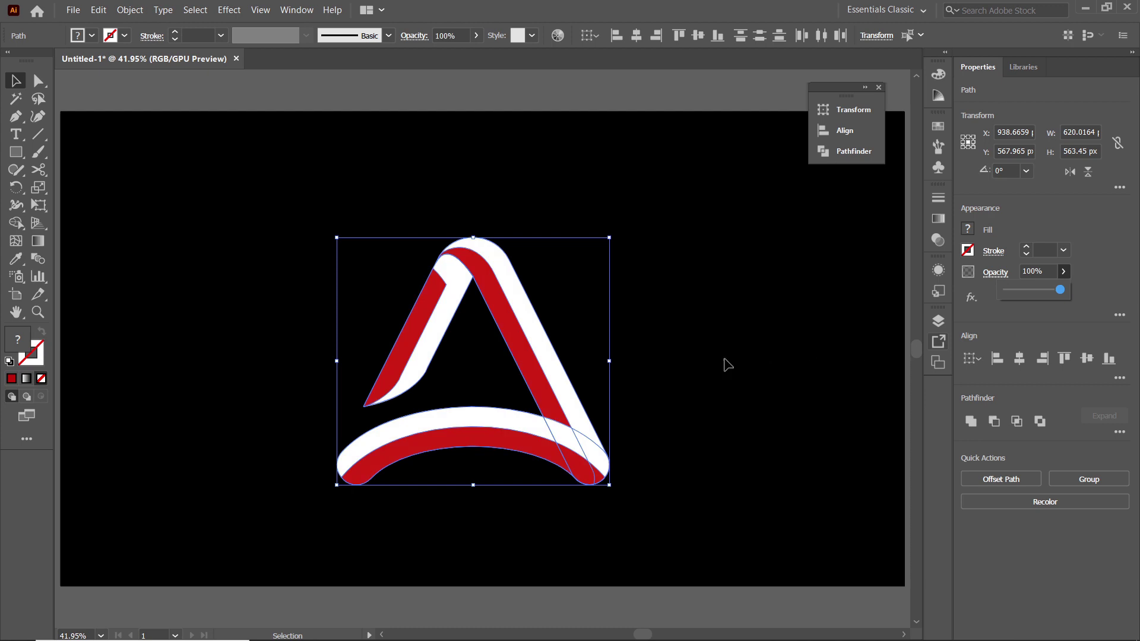
{"action": "left_click", "coordinate": [665, 365]}
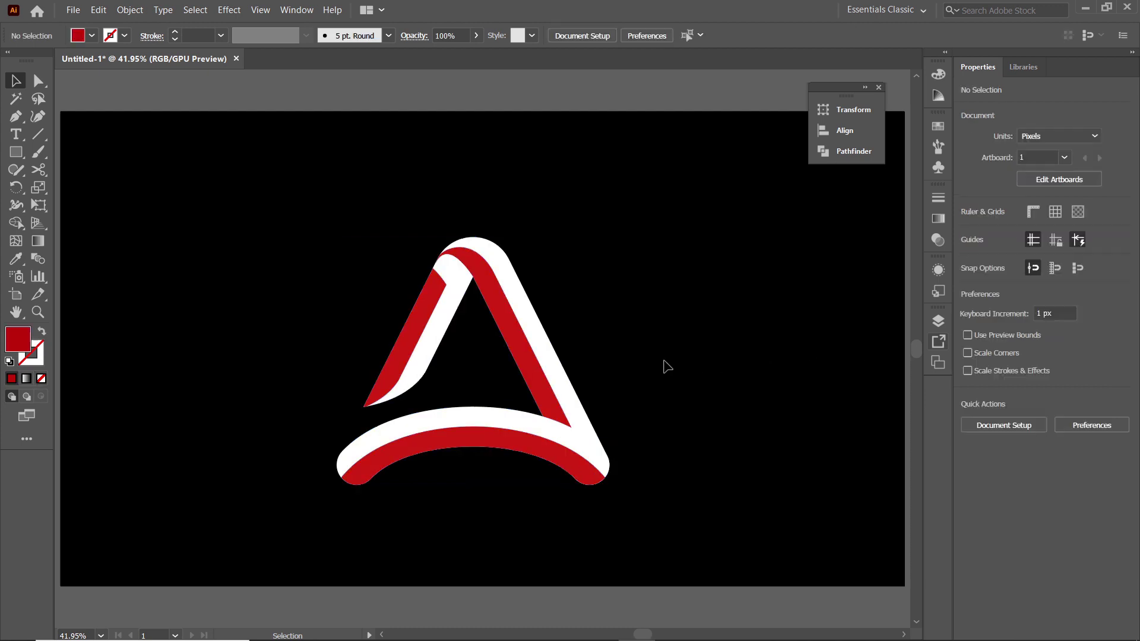
{"action": "left_click", "coordinate": [473, 420]}
Apply a gradient to the bottom arc and set its left stop to RGB red ff353e.
{"action": "double_click", "coordinate": [37, 245]}
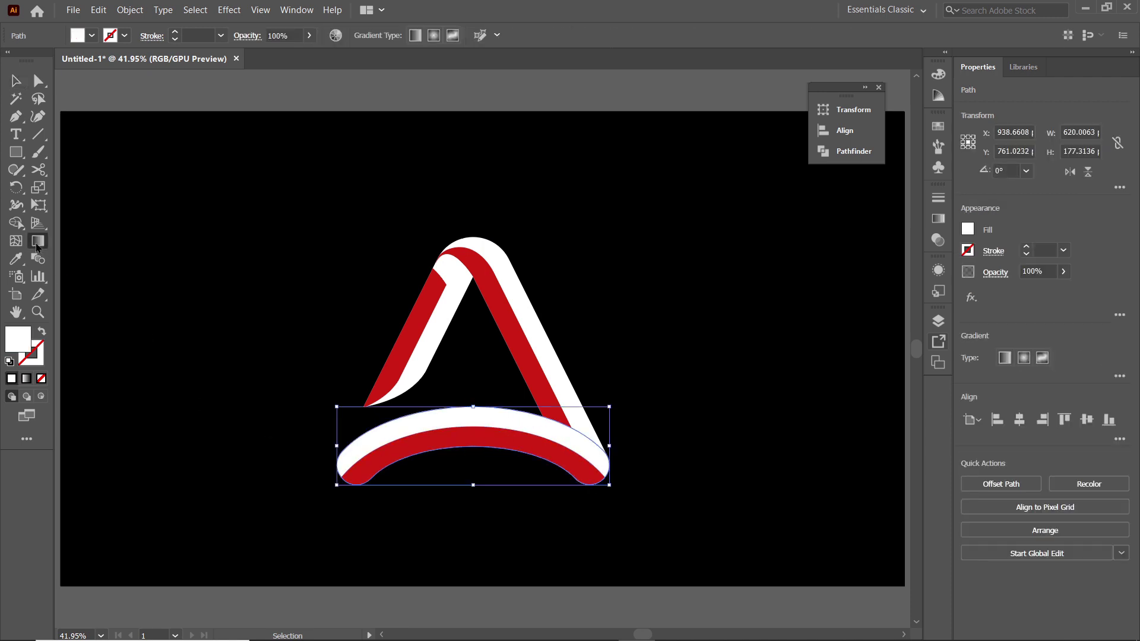
{"action": "left_click", "coordinate": [828, 305]}
{"action": "left_click", "coordinate": [763, 314]}
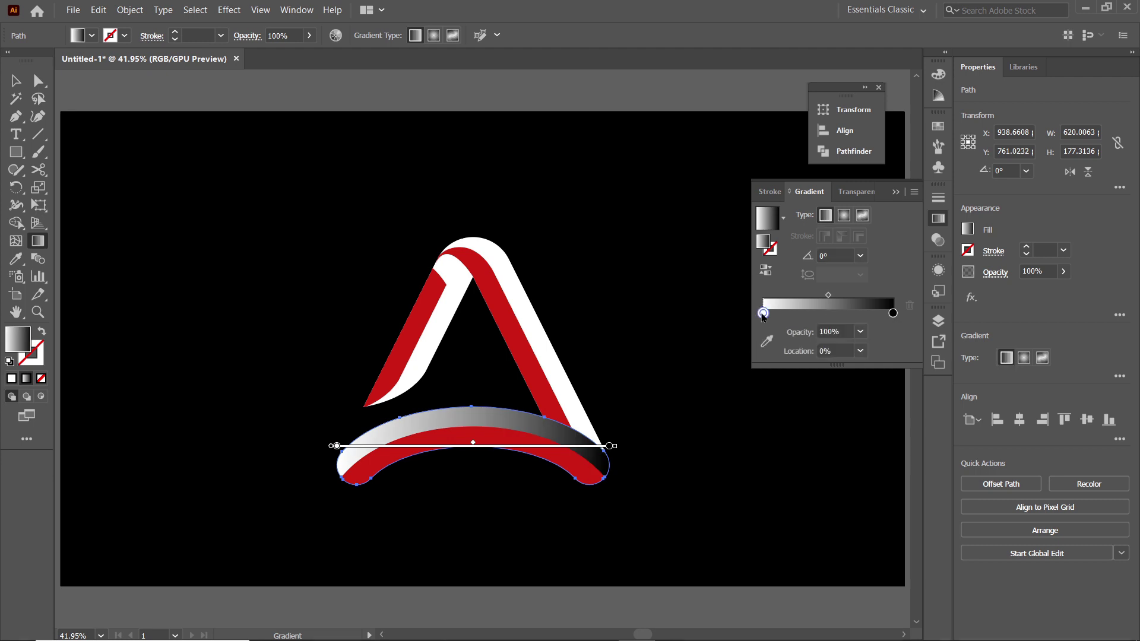
{"action": "double_click", "coordinate": [763, 314]}
{"action": "left_click", "coordinate": [703, 367]}
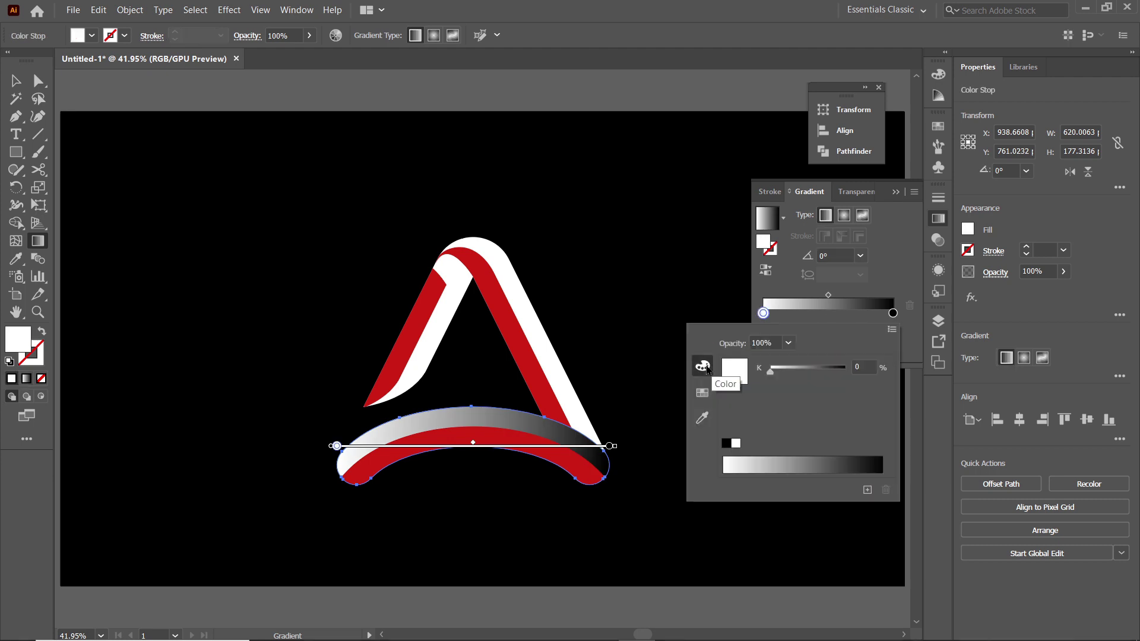
{"action": "left_click", "coordinate": [892, 329]}
{"action": "left_click", "coordinate": [917, 350]}
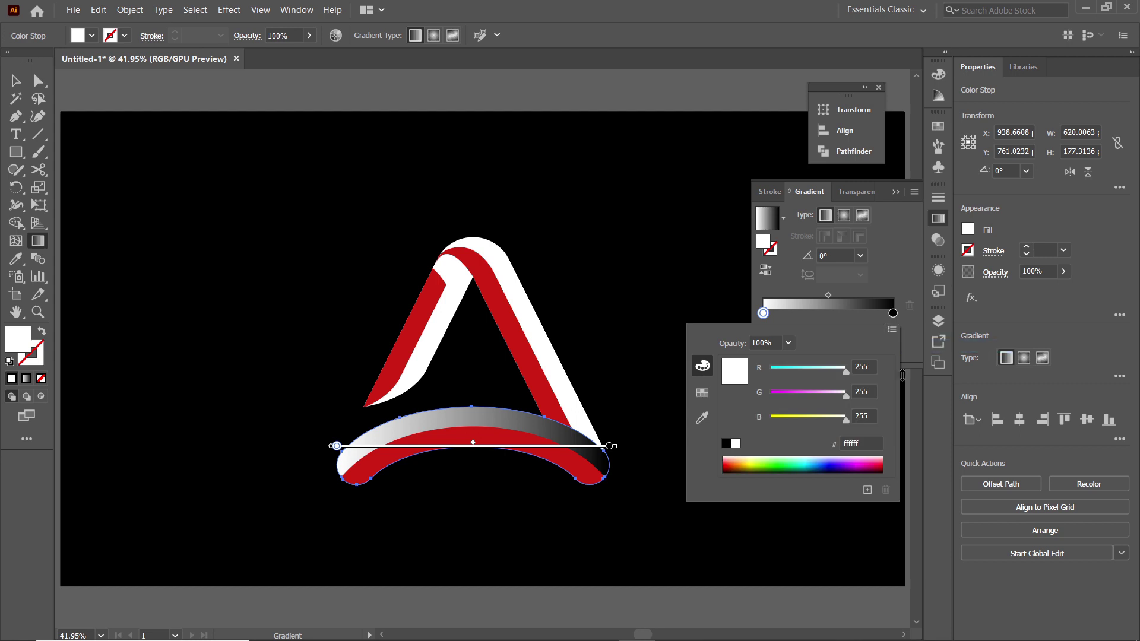
{"action": "left_click", "coordinate": [866, 441]}
{"action": "type", "text": "ff353e"}
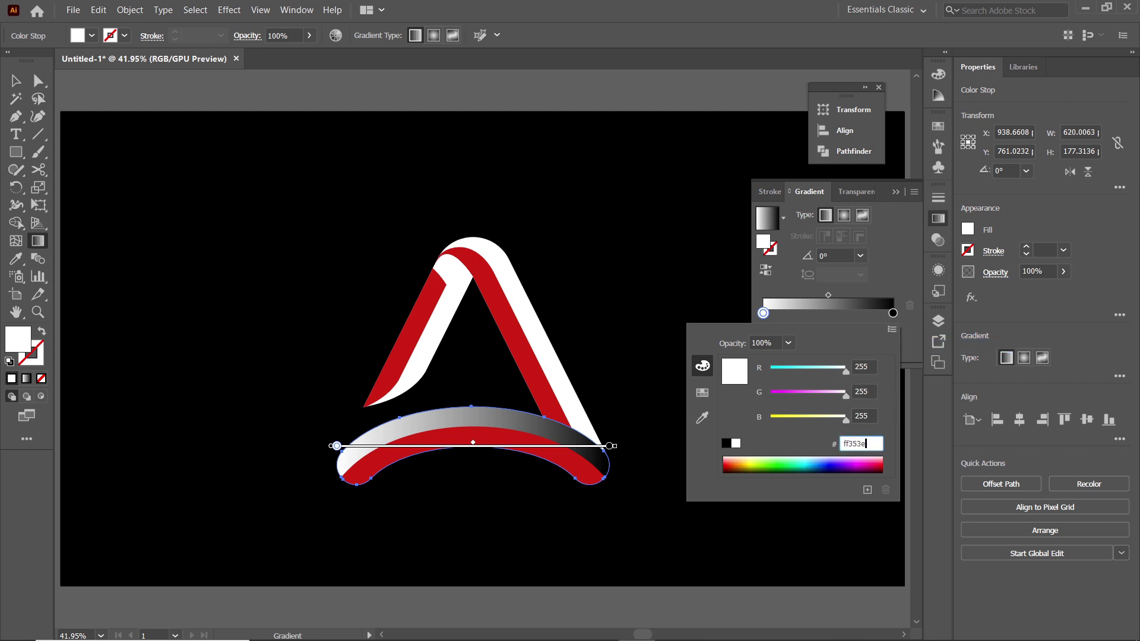
{"action": "key", "text": "Return"}
Set the gradient's right stop to orange ff9f16 in RGB, then deselect the arc.
{"action": "double_click", "coordinate": [893, 313]}
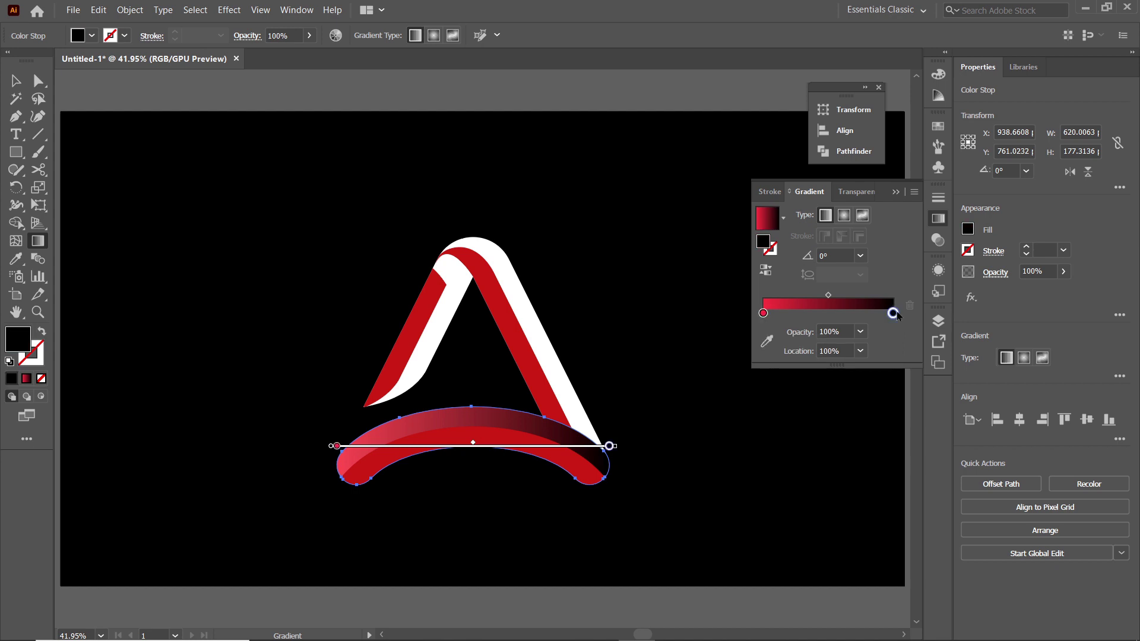
{"action": "left_click", "coordinate": [892, 329]}
{"action": "left_click", "coordinate": [930, 346]}
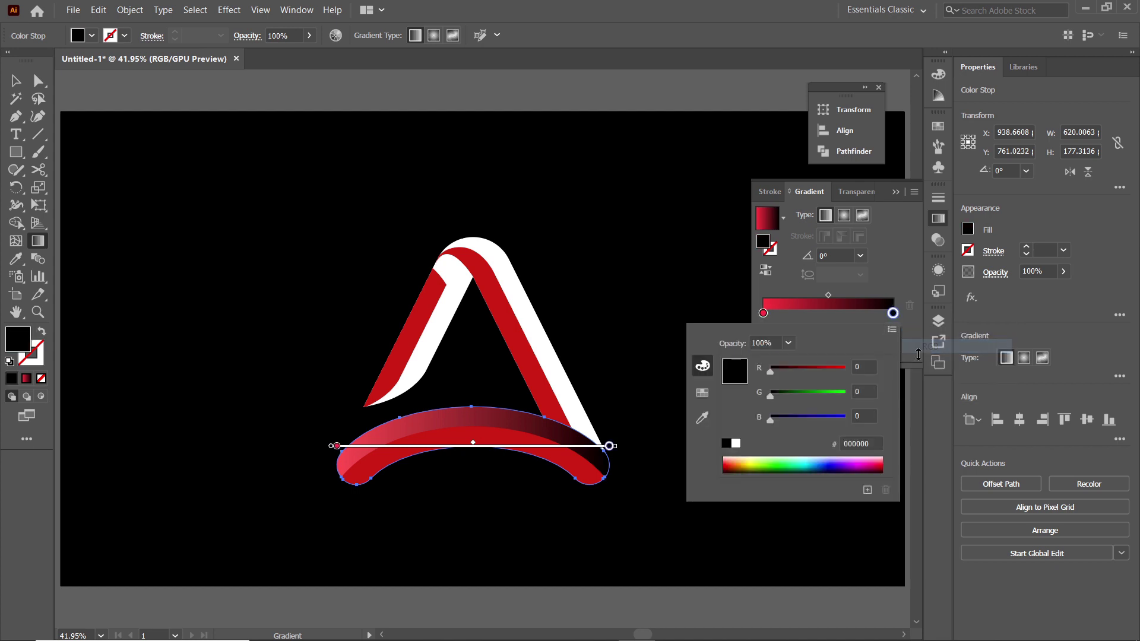
{"action": "left_click", "coordinate": [878, 444]}
{"action": "type", "text": "ff9f16"}
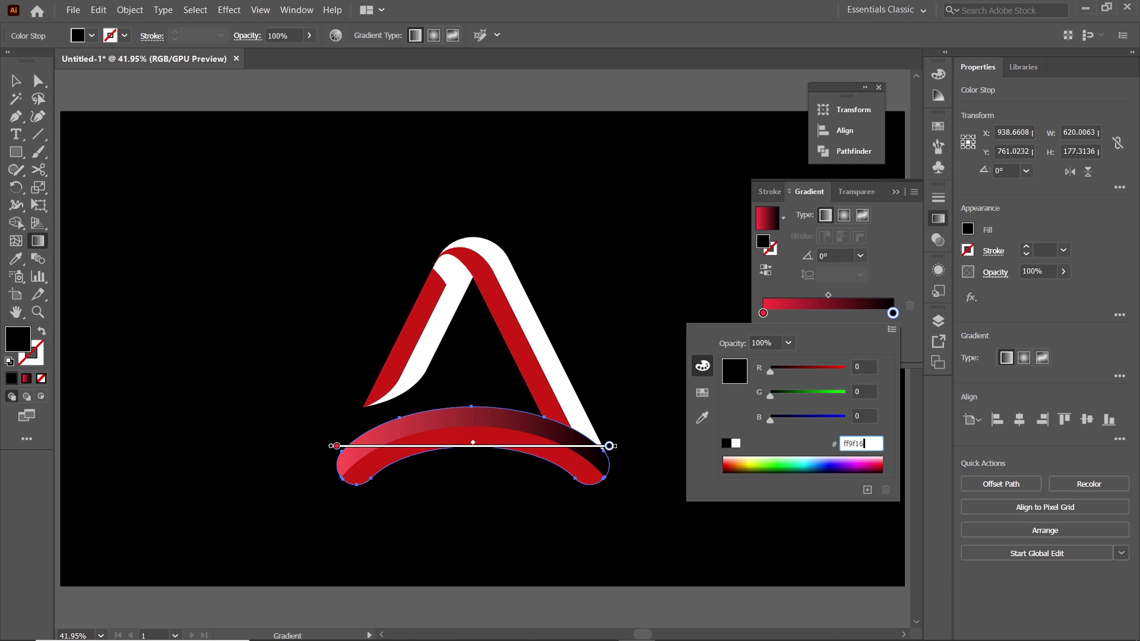
{"action": "key", "text": "Return"}
{"action": "key", "text": "v"}
{"action": "left_click", "coordinate": [692, 438]}
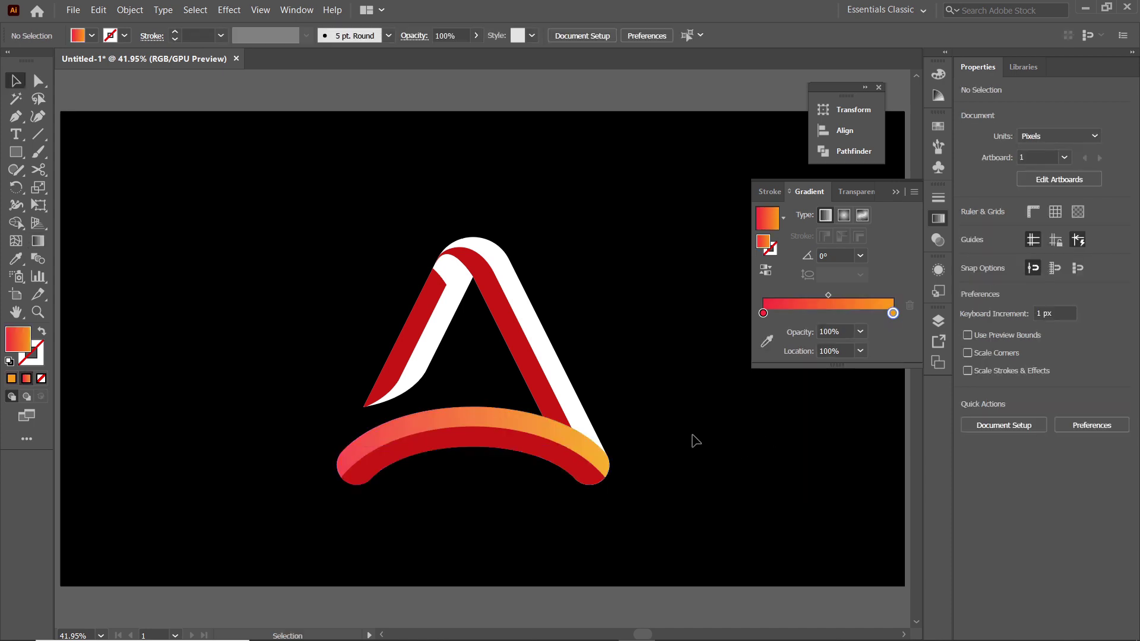
Eyedropper the arc's red-orange gradient onto the right and left white arms.
{"action": "left_click", "coordinate": [542, 347]}
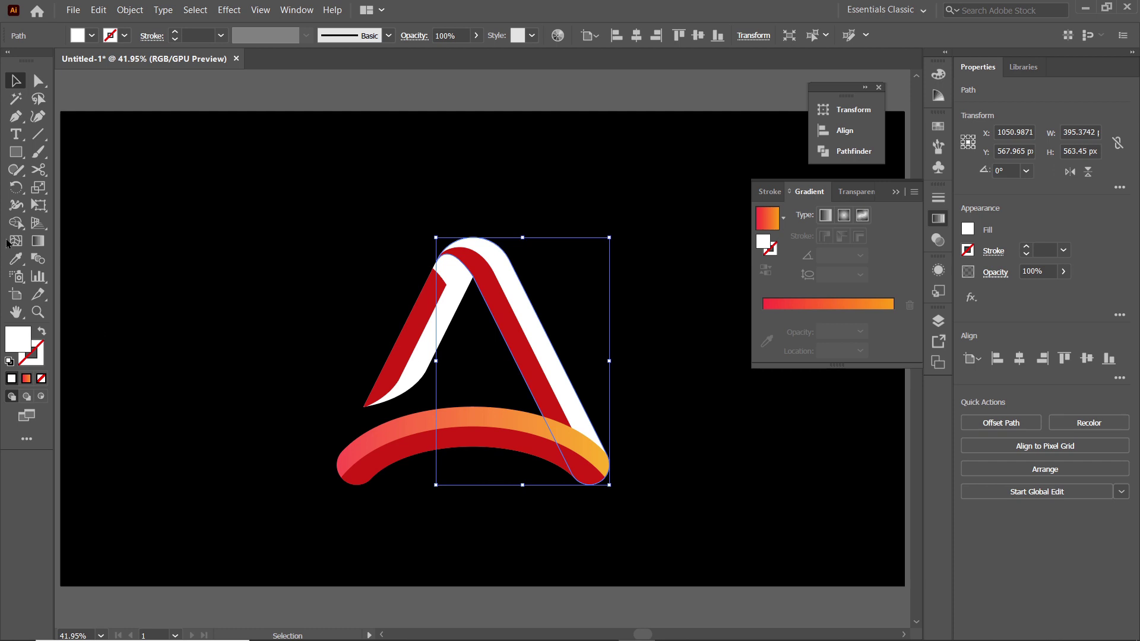
{"action": "left_click", "coordinate": [16, 258]}
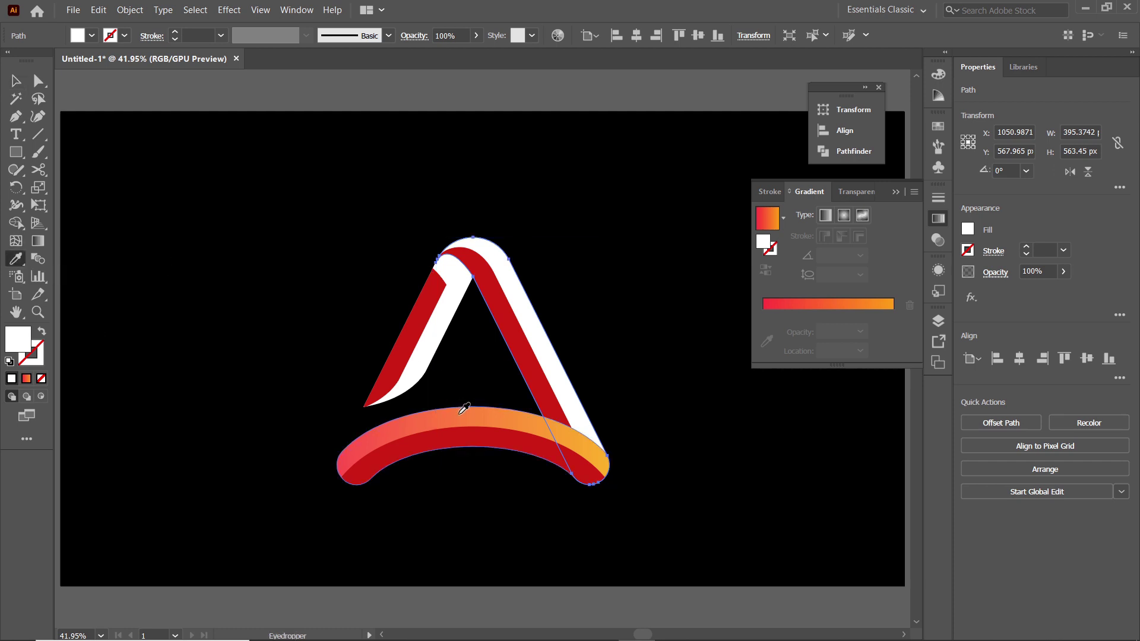
{"action": "left_click", "coordinate": [464, 408]}
{"action": "key", "text": "v"}
{"action": "left_click", "coordinate": [445, 340]}
{"action": "left_click", "coordinate": [17, 260]}
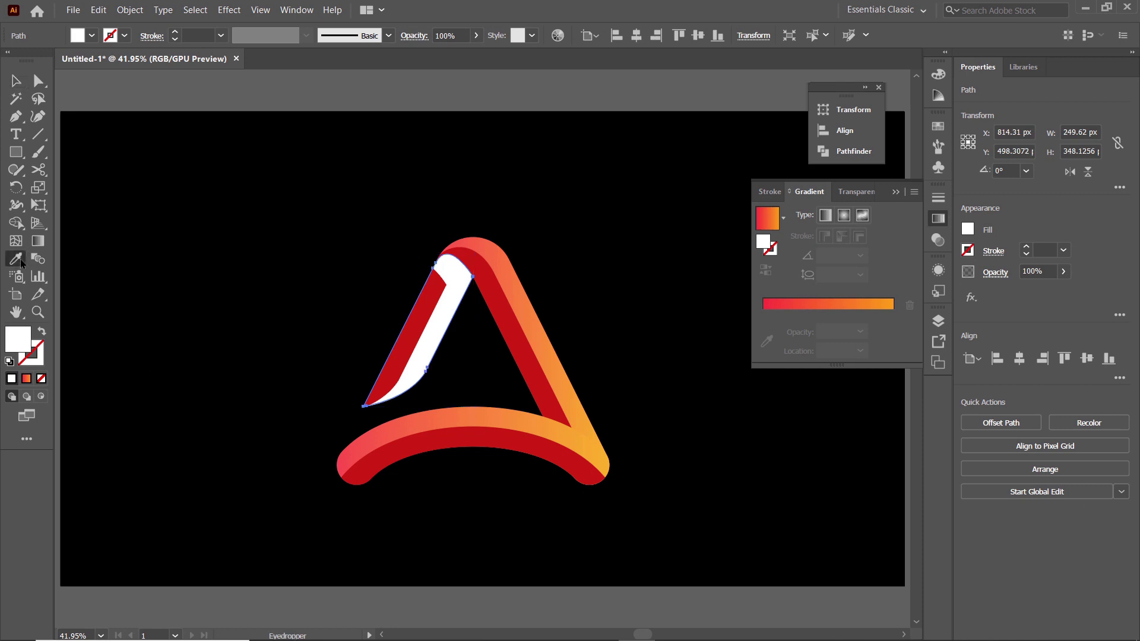
{"action": "left_click", "coordinate": [469, 410]}
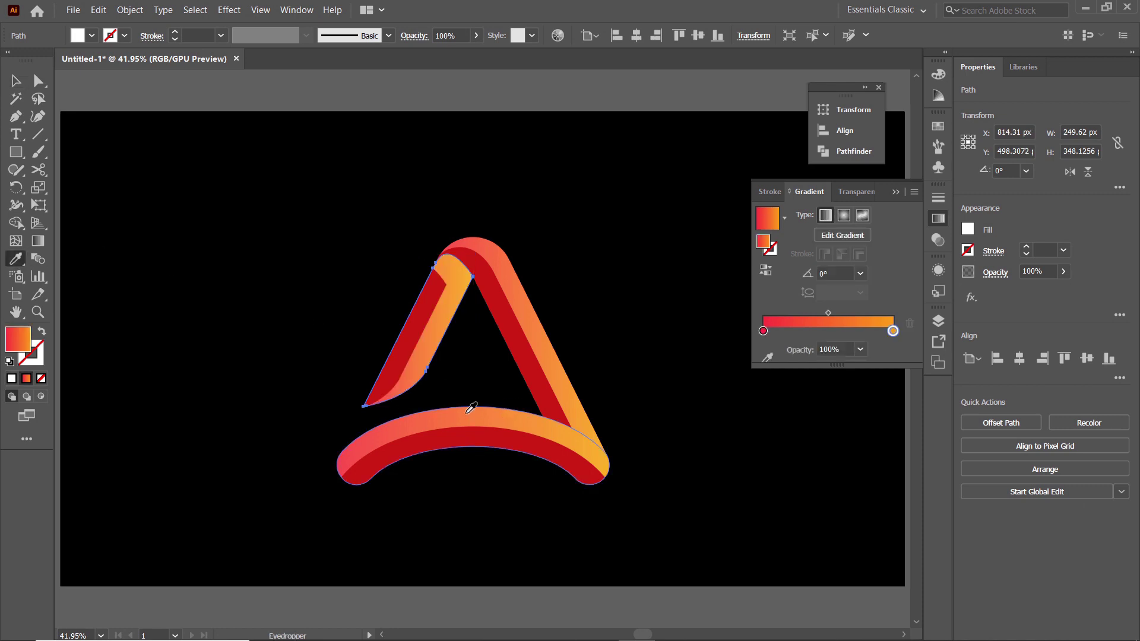
{"action": "key", "text": "v"}
Angle each arm's gradient along its length with the Gradient tool.
{"action": "left_click", "coordinate": [549, 344]}
{"action": "key", "text": "g"}
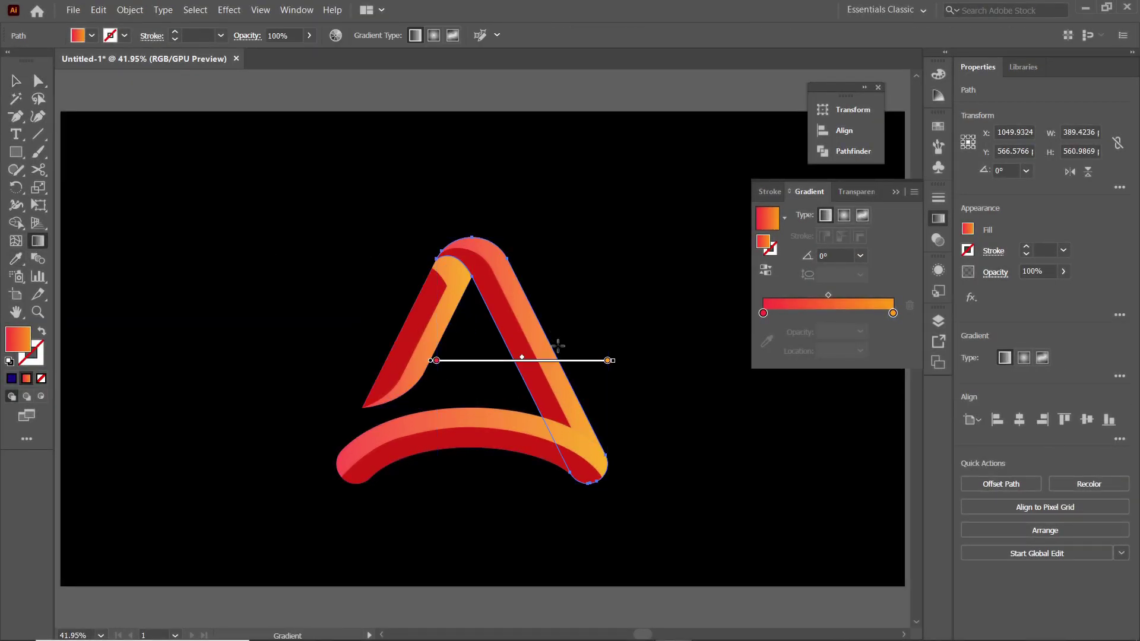
{"action": "mouse_move", "coordinate": [491, 262]}
{"action": "left_mouse_down"}
{"action": "mouse_move", "coordinate": [376, 178]}
{"action": "mouse_move", "coordinate": [433, 166]}
{"action": "left_mouse_up"}
{"action": "left_click_drag", "start_coordinate": [462, 214], "coordinate": [540, 362]}
{"action": "key", "text": "v"}
{"action": "left_click", "coordinate": [437, 355]}
{"action": "key", "text": "g"}
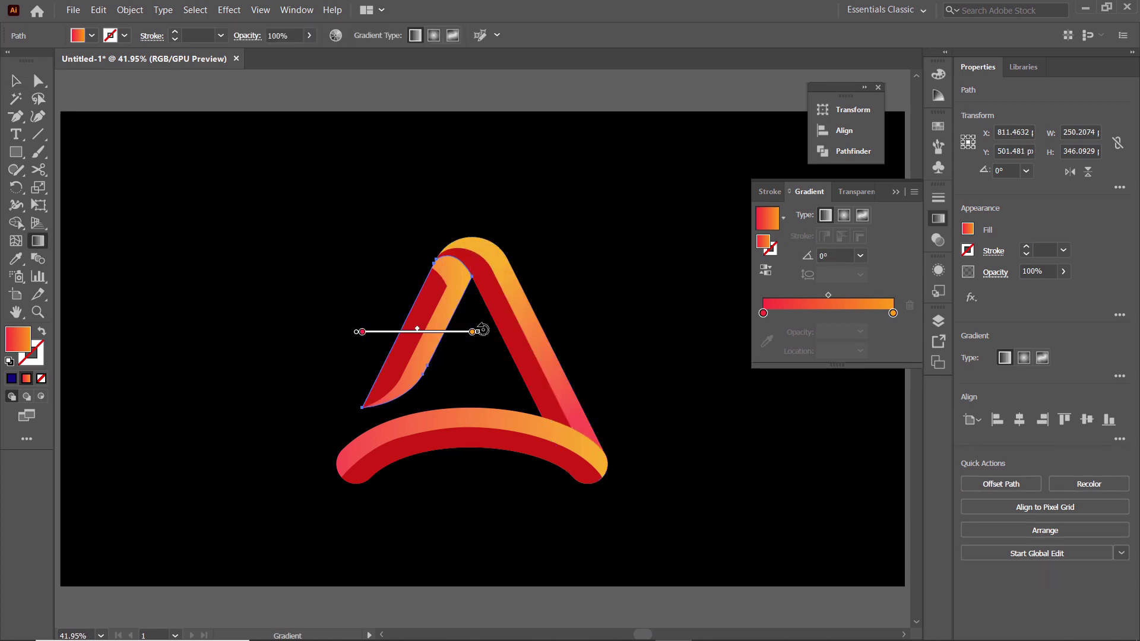
{"action": "left_click_drag", "start_coordinate": [447, 285], "coordinate": [393, 383]}
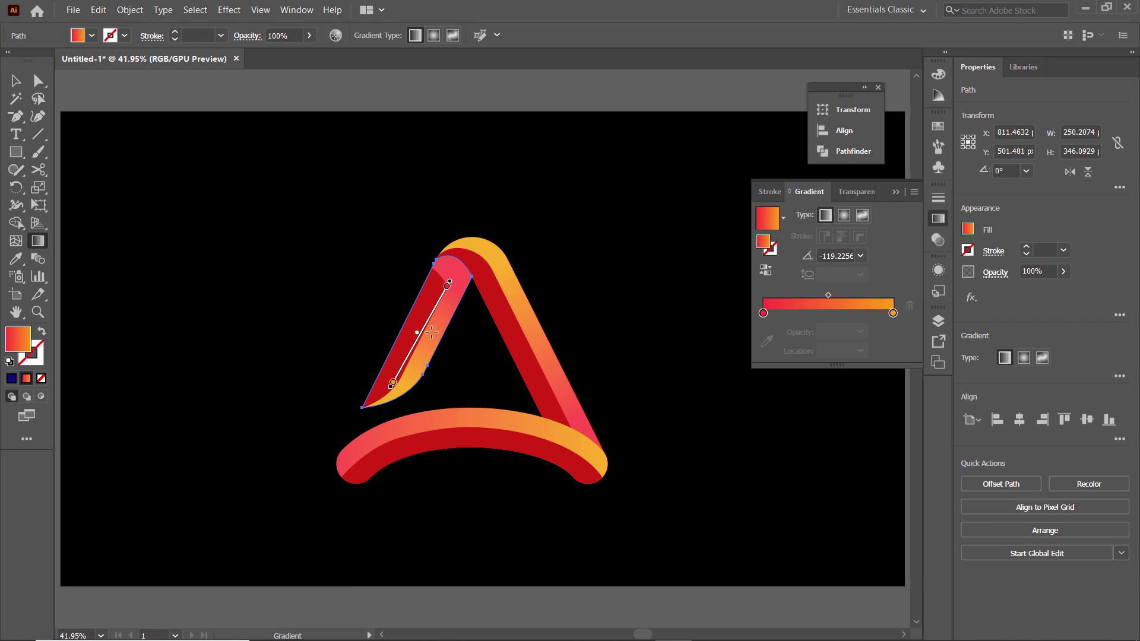
{"action": "key", "text": "v"}
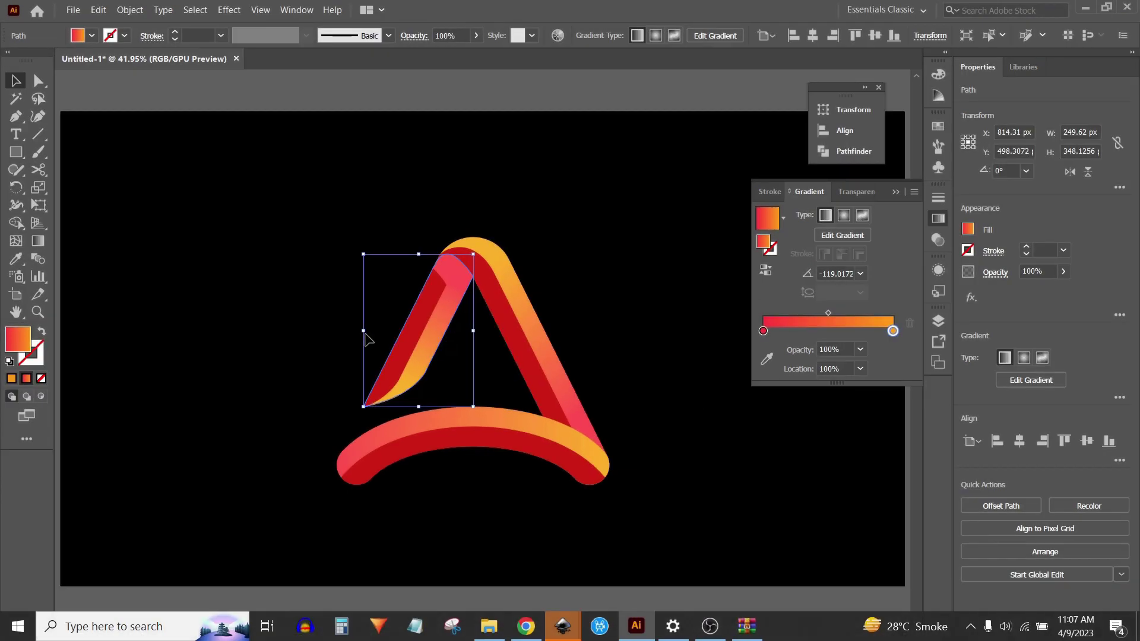
Apply a gradient to the left arm's red inner strip with a yellow start stop.
{"action": "left_click", "coordinate": [416, 319]}
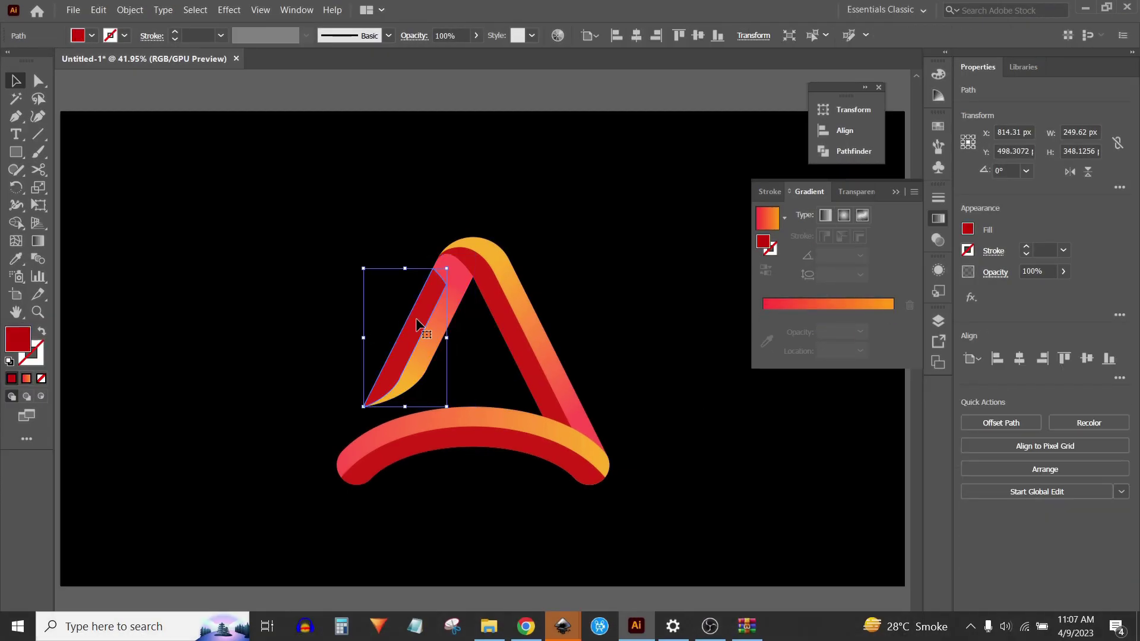
{"action": "left_click", "coordinate": [864, 312]}
{"action": "left_click", "coordinate": [765, 334]}
{"action": "double_click", "coordinate": [765, 334]}
{"action": "left_click", "coordinate": [703, 410]}
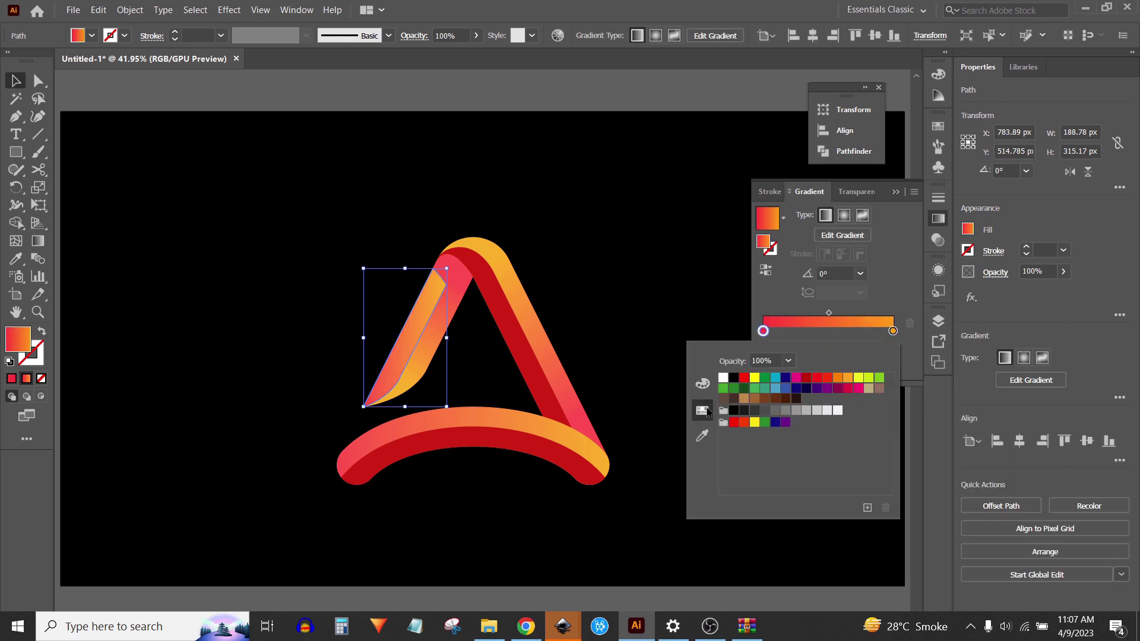
{"action": "left_click", "coordinate": [754, 380]}
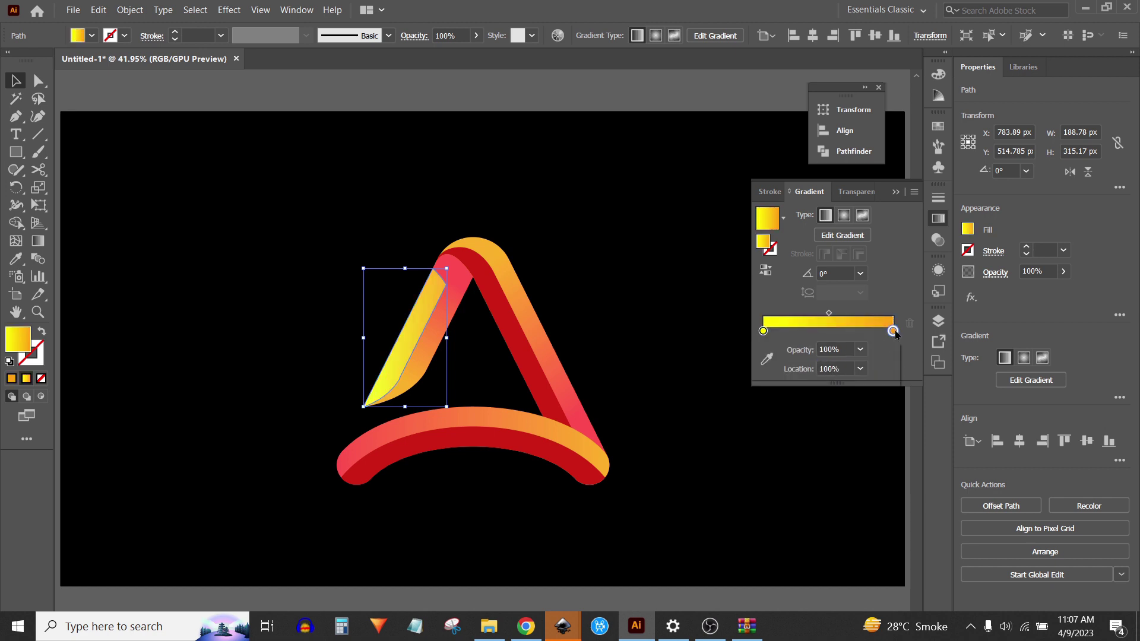
Make the end stop yellow at 0% opacity and run the gradient up the left strip.
{"action": "double_click", "coordinate": [893, 331]}
{"action": "left_click", "coordinate": [754, 380]}
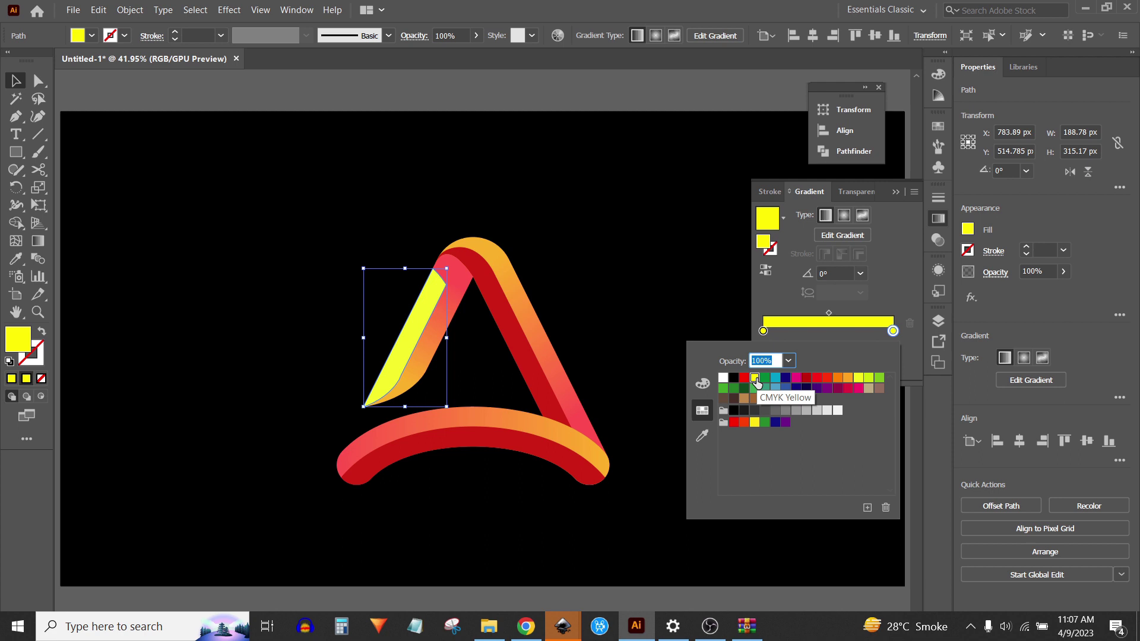
{"action": "left_click", "coordinate": [788, 361]}
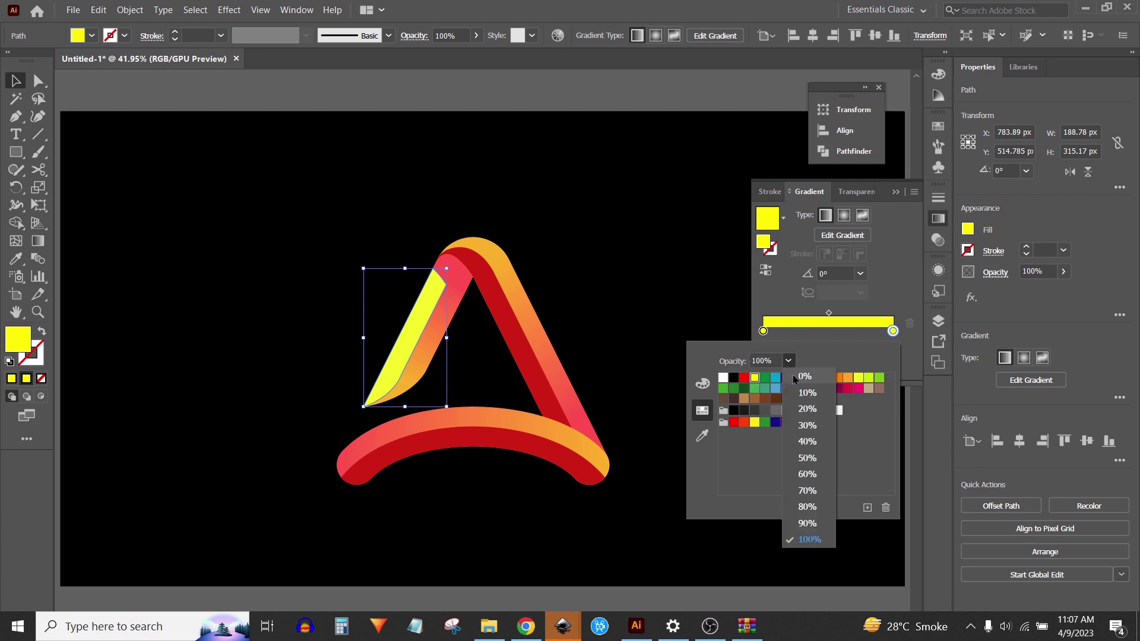
{"action": "left_click", "coordinate": [804, 376]}
{"action": "left_click", "coordinate": [785, 303]}
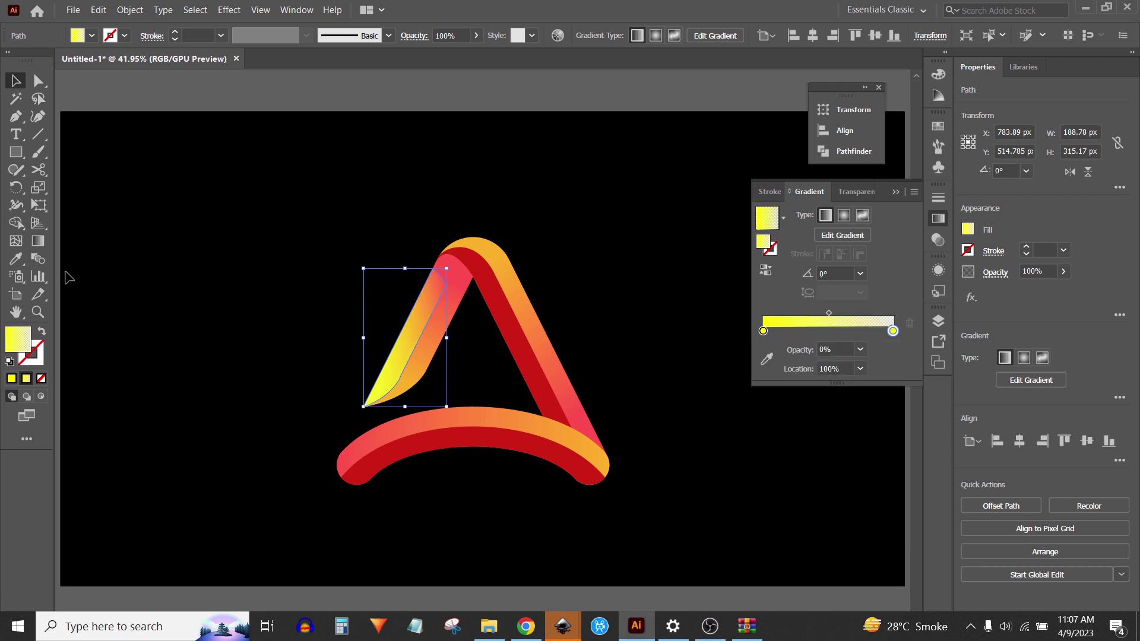
{"action": "left_click", "coordinate": [40, 246]}
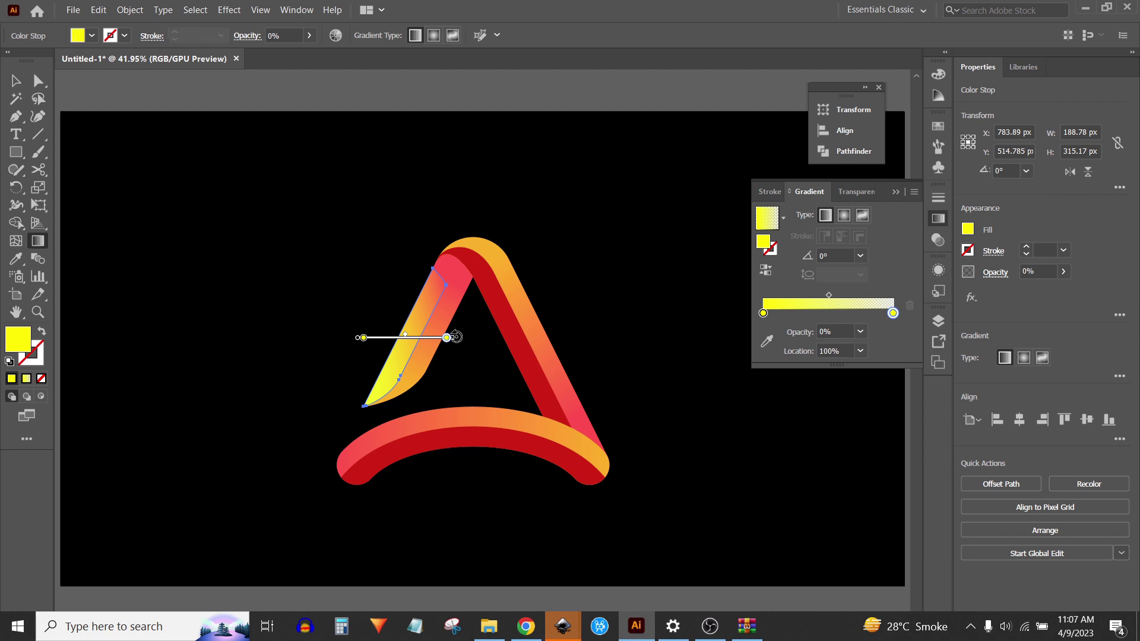
{"action": "mouse_move", "coordinate": [401, 356]}
{"action": "left_mouse_down"}
{"action": "mouse_move", "coordinate": [401, 262]}
{"action": "mouse_move", "coordinate": [437, 281]}
{"action": "left_mouse_up"}
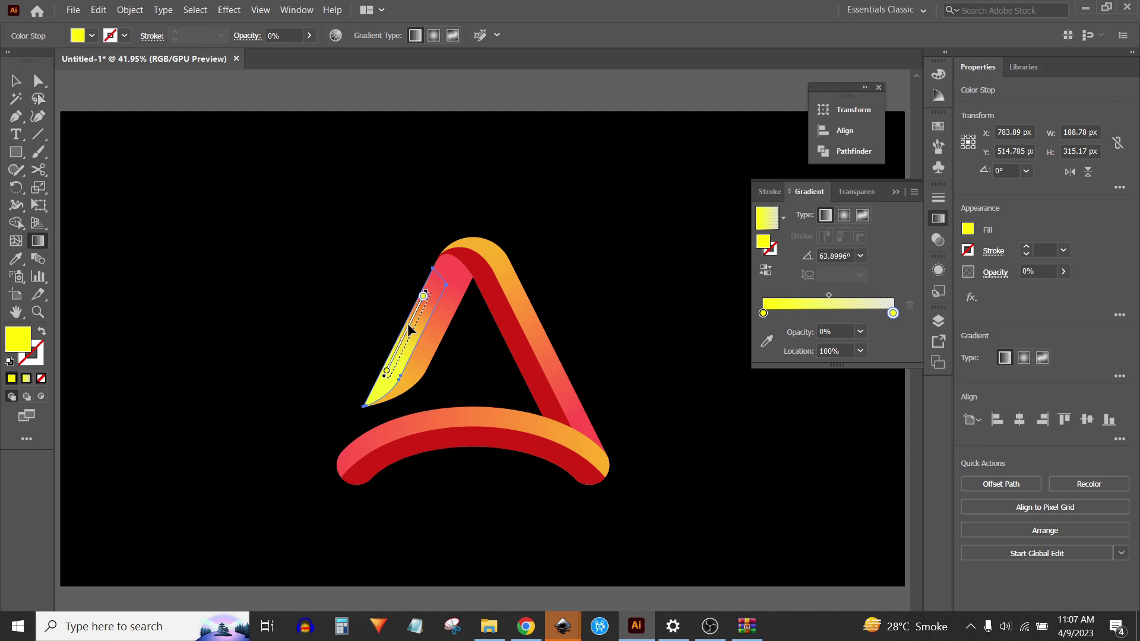
{"action": "key", "text": "v"}
Copy the fading yellow gradient onto the right arm's strip and angle it down that arm.
{"action": "left_click", "coordinate": [491, 314]}
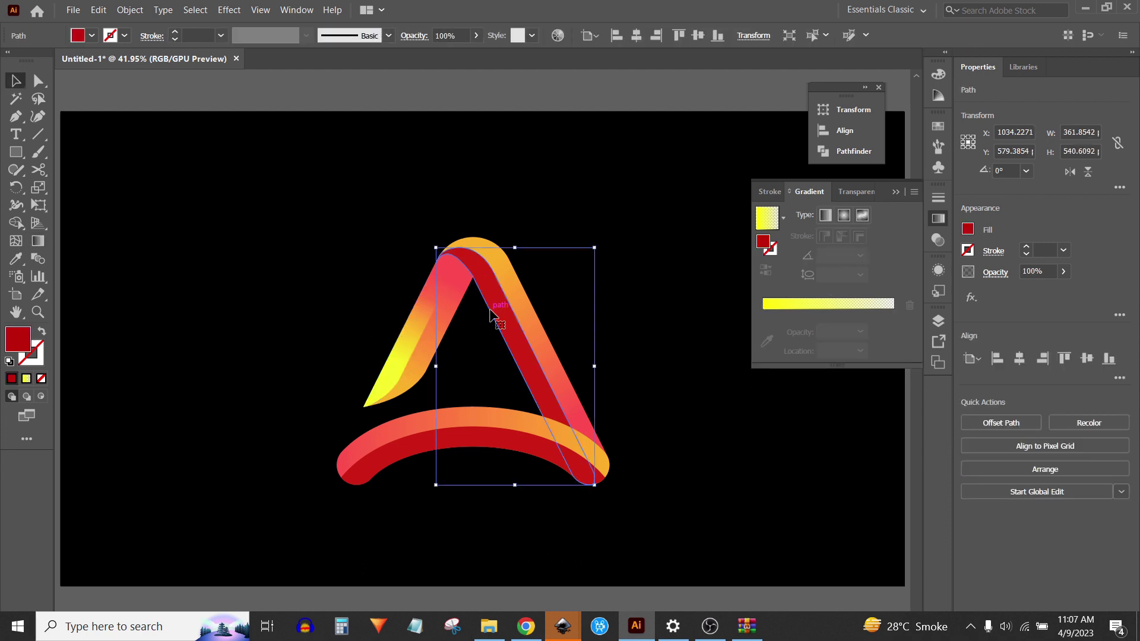
{"action": "left_click", "coordinate": [16, 259]}
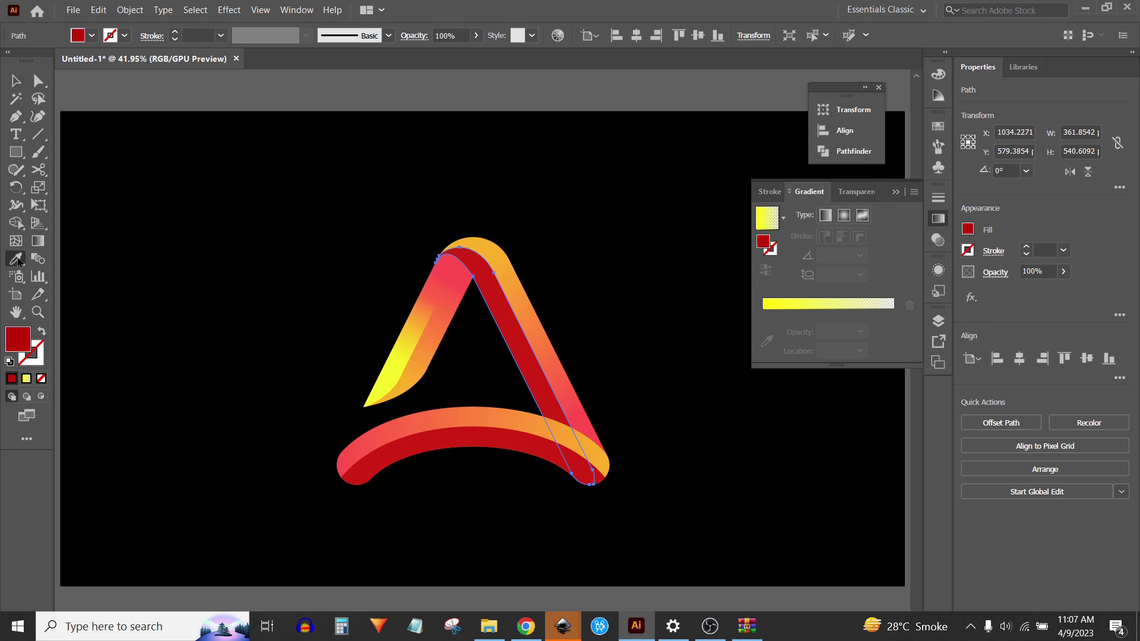
{"action": "left_click", "coordinate": [401, 358]}
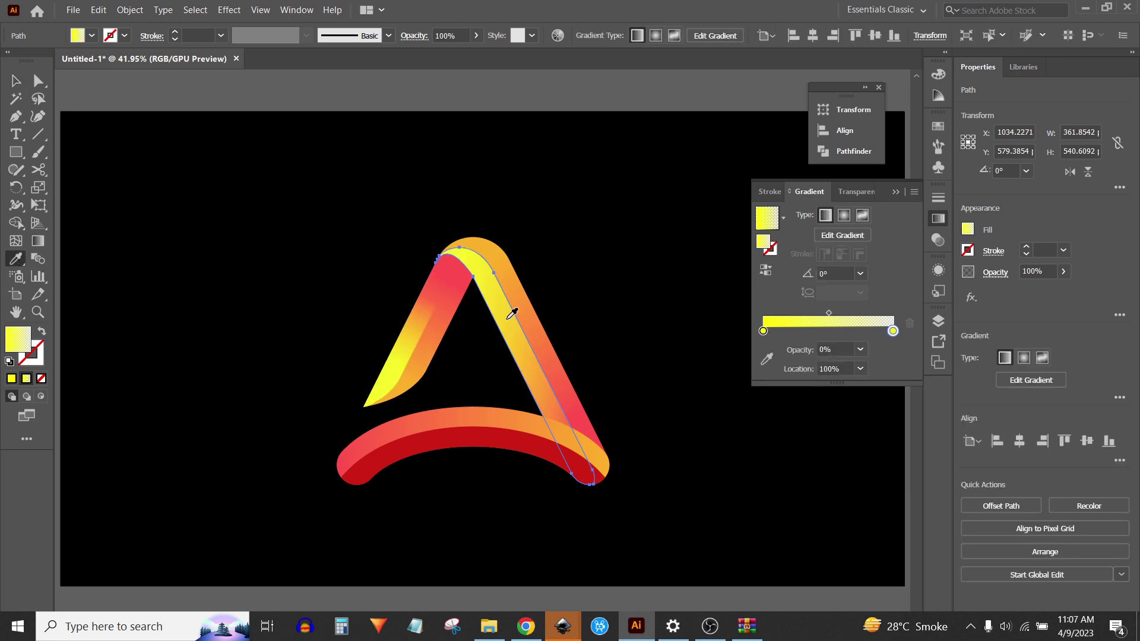
{"action": "left_click", "coordinate": [38, 240]}
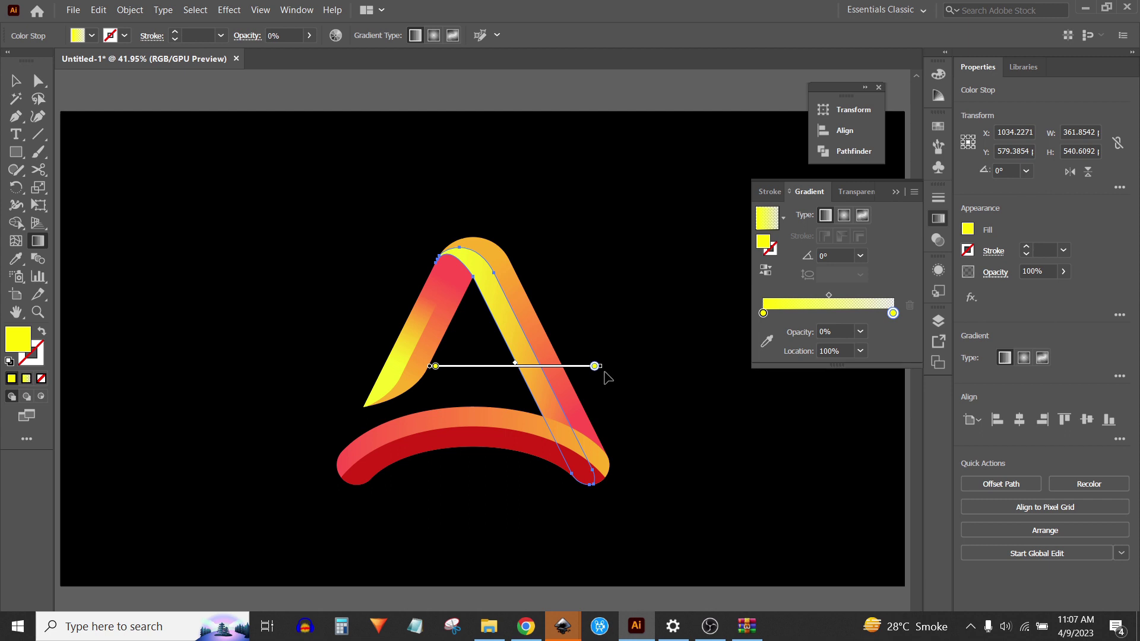
{"action": "mouse_move", "coordinate": [466, 268]}
{"action": "left_mouse_down"}
{"action": "mouse_move", "coordinate": [561, 465]}
{"action": "mouse_move", "coordinate": [516, 501]}
{"action": "mouse_move", "coordinate": [535, 411]}
{"action": "left_mouse_up"}
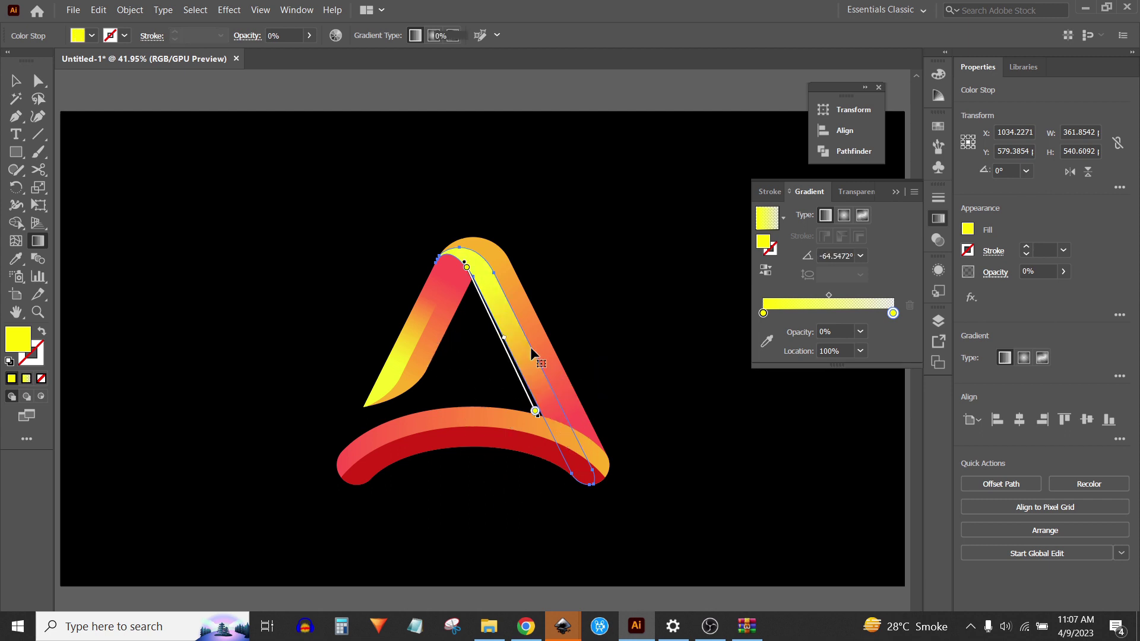
{"action": "key", "text": "v"}
{"action": "left_click", "coordinate": [488, 449]}
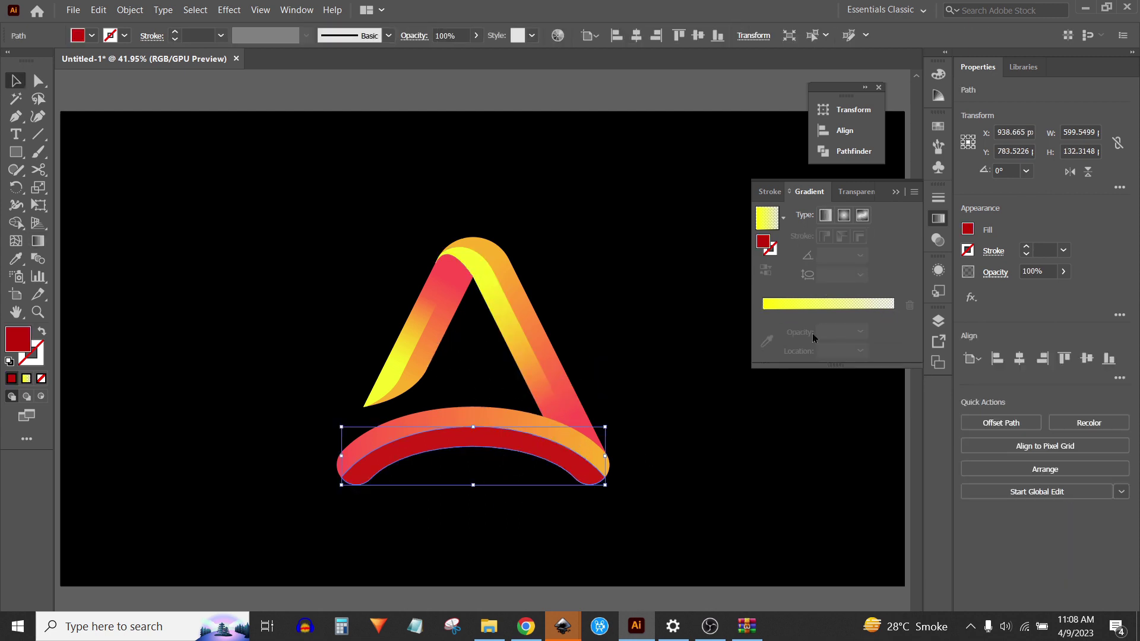
Apply the yellow gradient to the arc's inner strip and add a fully opaque middle stop.
{"action": "left_click", "coordinate": [831, 305]}
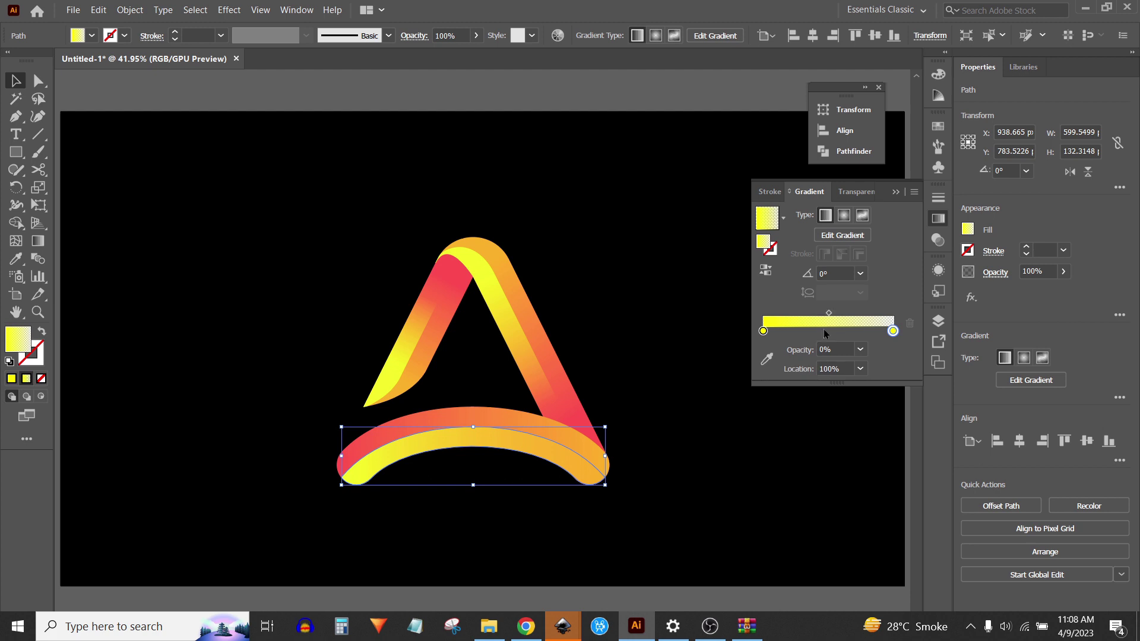
{"action": "left_click", "coordinate": [831, 331]}
{"action": "left_click", "coordinate": [864, 354]}
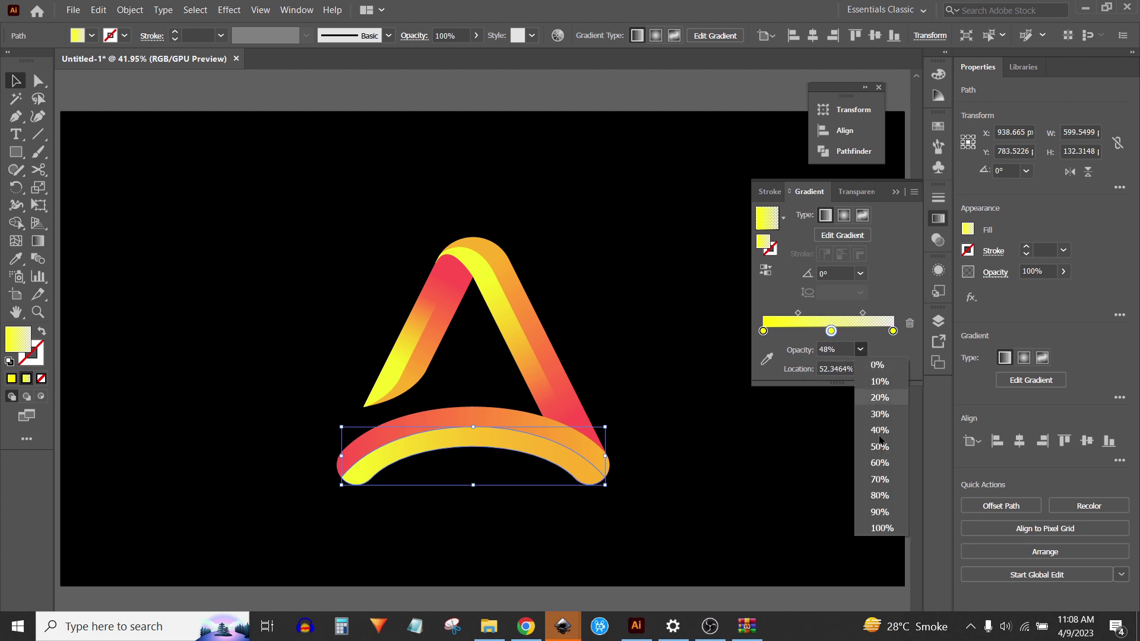
{"action": "left_click", "coordinate": [873, 528]}
Make the start stop transparent and move the end stops inward to about 11% and 89%.
{"action": "left_click", "coordinate": [763, 332]}
{"action": "left_click", "coordinate": [860, 350]}
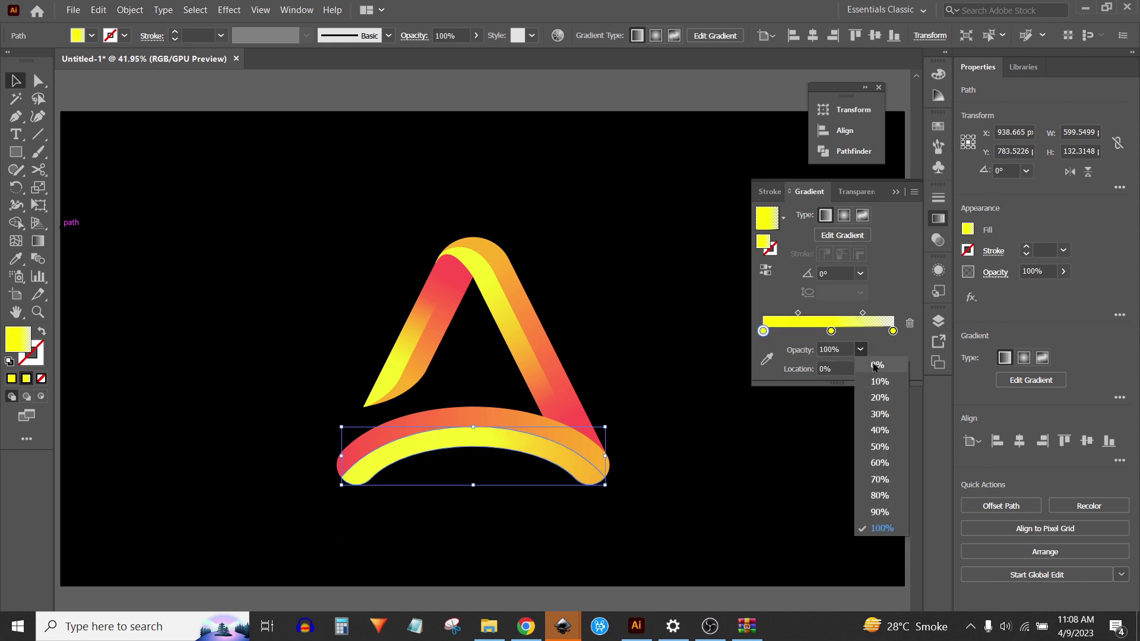
{"action": "left_click", "coordinate": [872, 371]}
{"action": "left_click", "coordinate": [893, 331]}
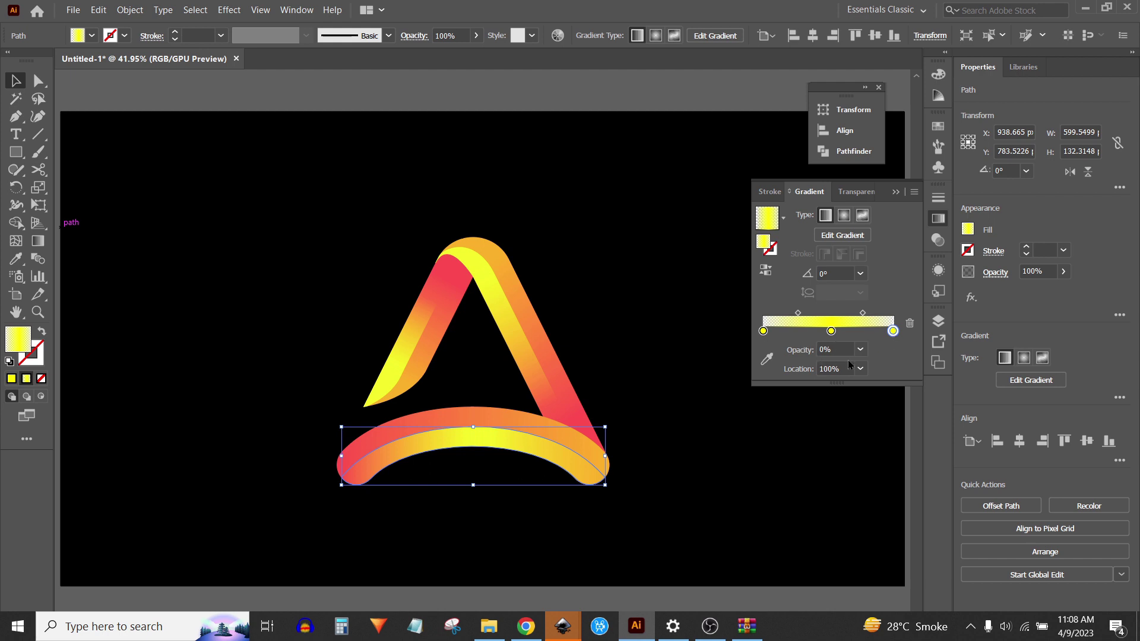
{"action": "left_click", "coordinate": [38, 241]}
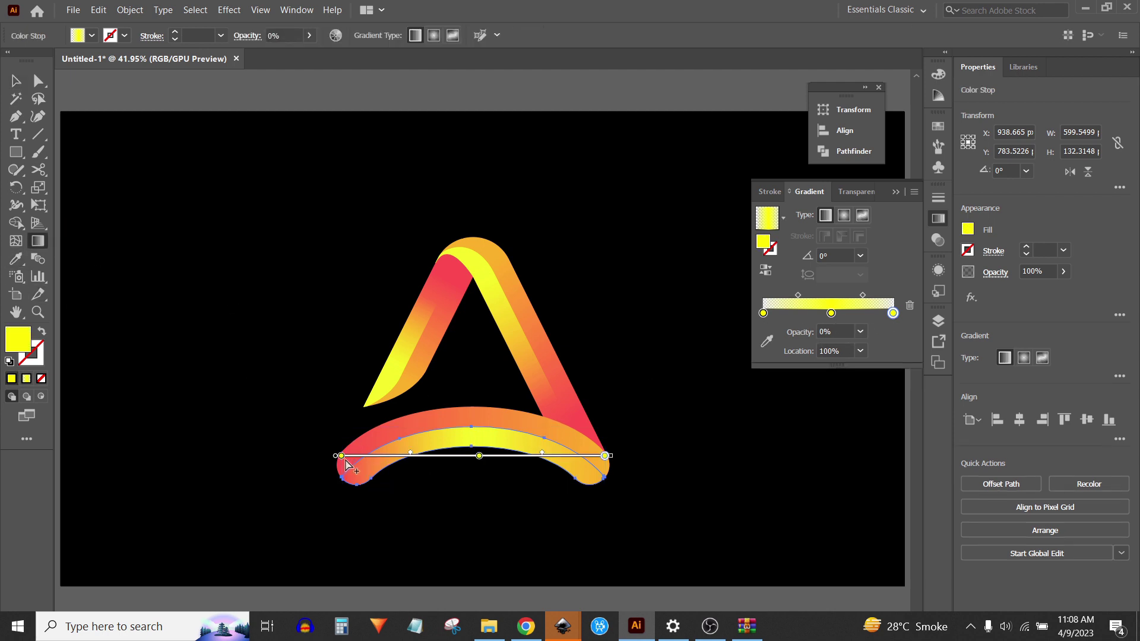
{"action": "left_click_drag", "start_coordinate": [342, 456], "coordinate": [370, 455]}
{"action": "left_click_drag", "start_coordinate": [604, 462], "coordinate": [576, 461]}
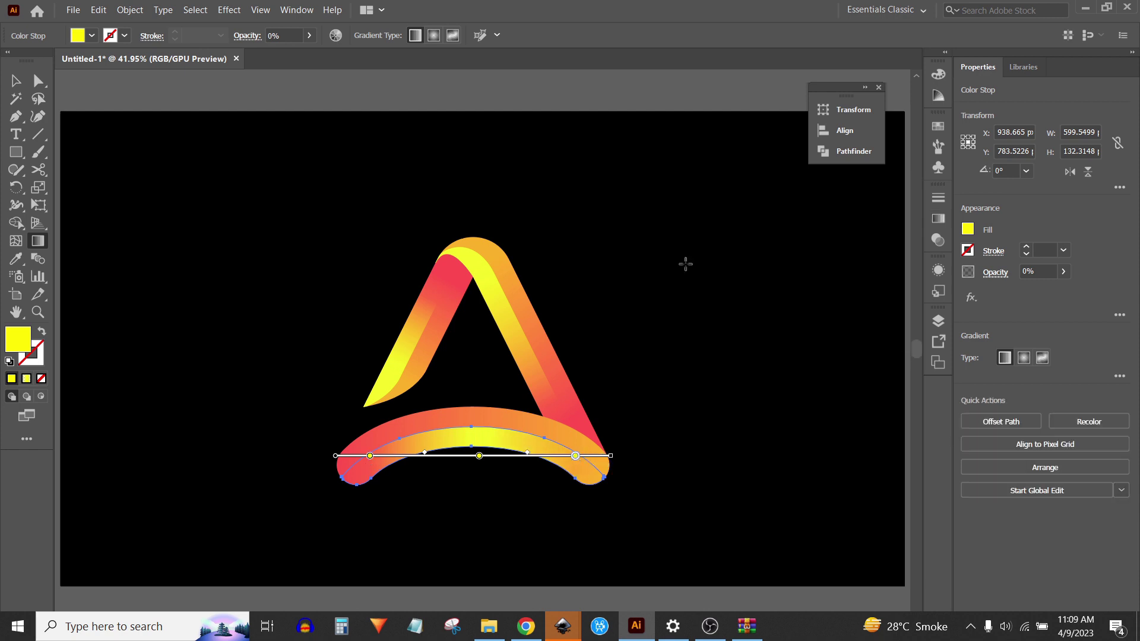
Zoom in on the A's top and draw a closed curved shadow shape at the fold with the Pen.
{"action": "key", "text": "z"}
{"action": "left_click", "coordinate": [452, 263]}
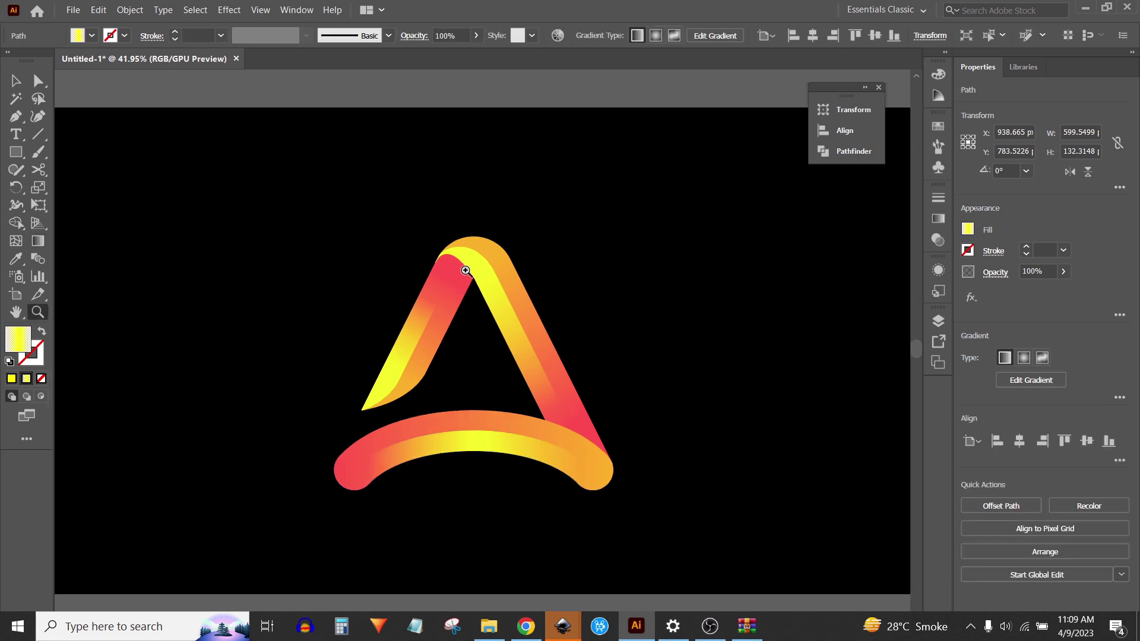
{"action": "left_click", "coordinate": [15, 116]}
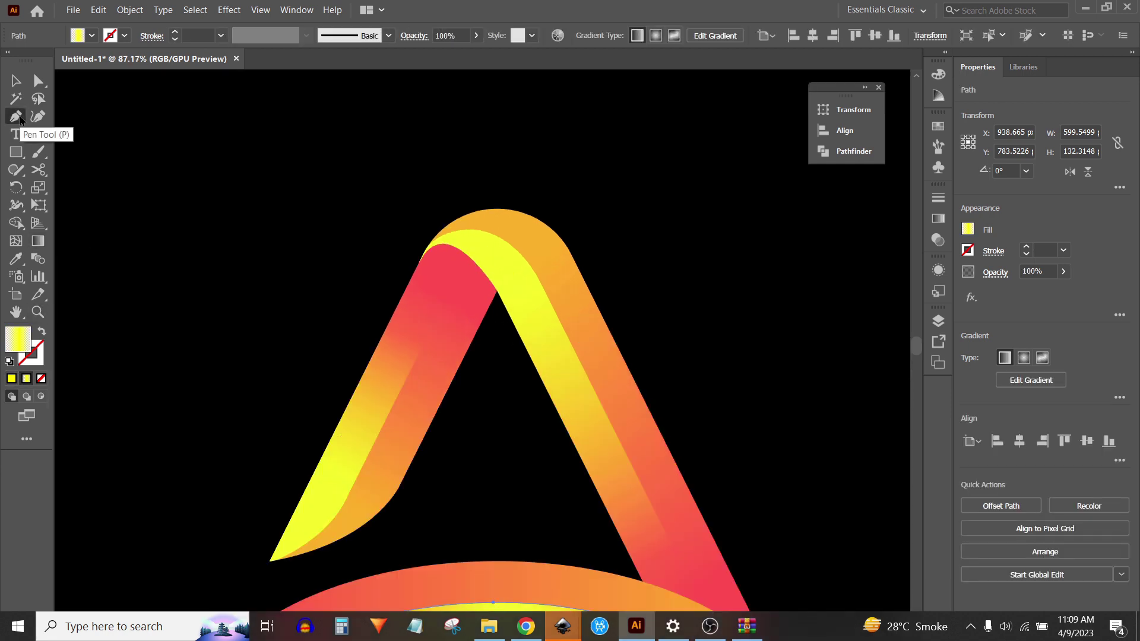
{"action": "left_click", "coordinate": [418, 262]}
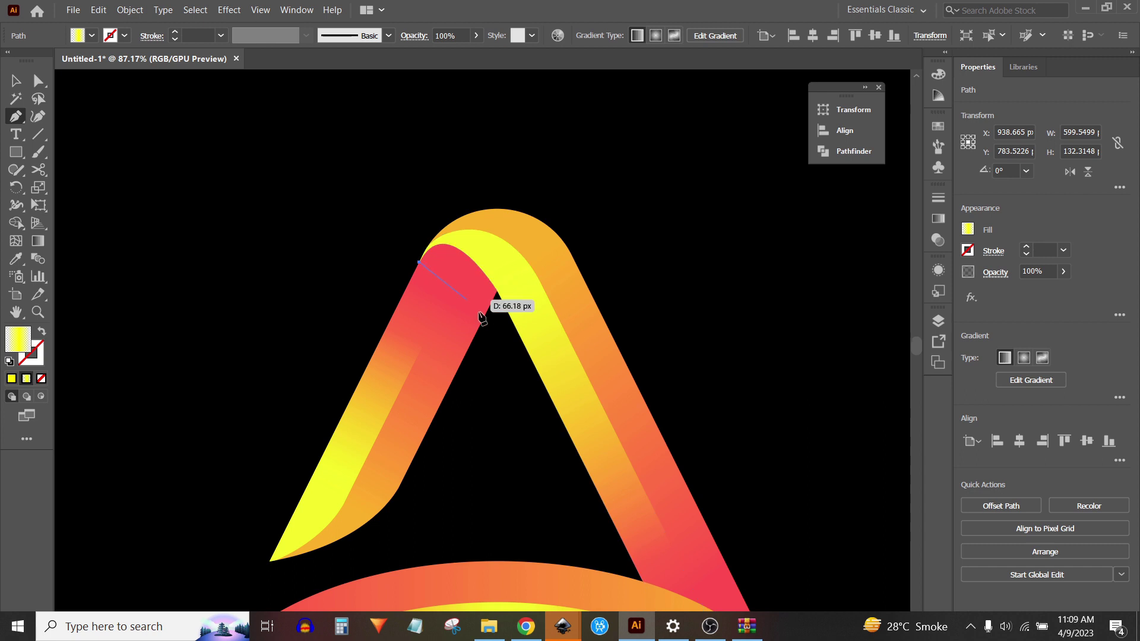
{"action": "left_click_drag", "start_coordinate": [496, 321], "coordinate": [537, 410]}
{"action": "left_click_drag", "start_coordinate": [531, 267], "coordinate": [426, 161]}
{"action": "left_click", "coordinate": [423, 156]}
{"action": "left_click", "coordinate": [380, 179]}
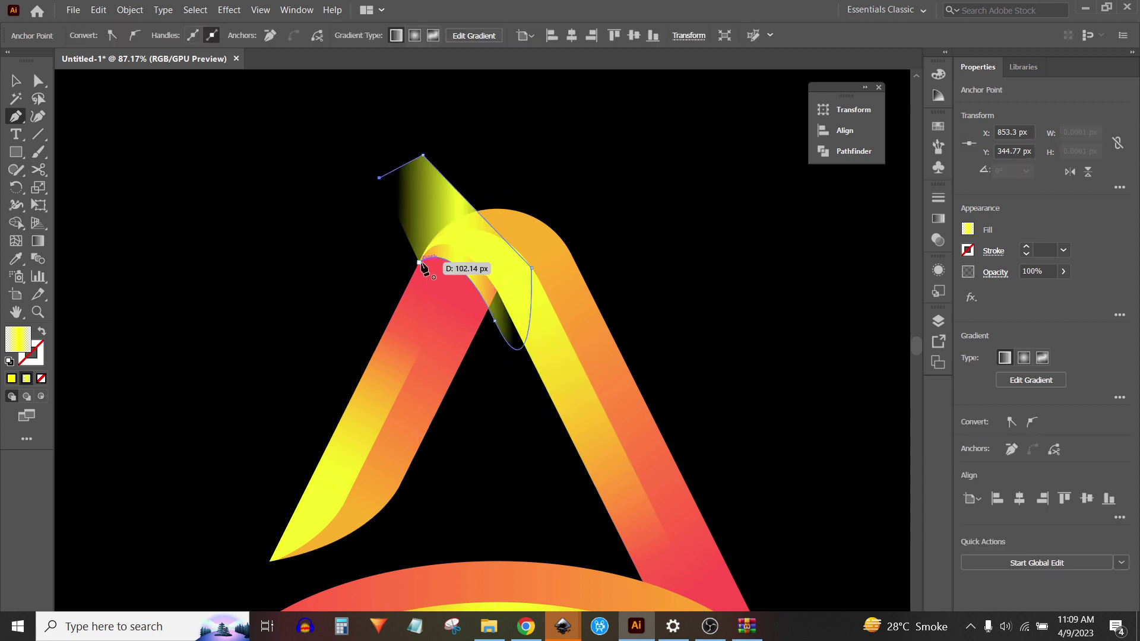
{"action": "left_click", "coordinate": [419, 262]}
Trim the shadow shape with Shape Builder, removing the part outside the left strip.
{"action": "left_click", "coordinate": [12, 78]}
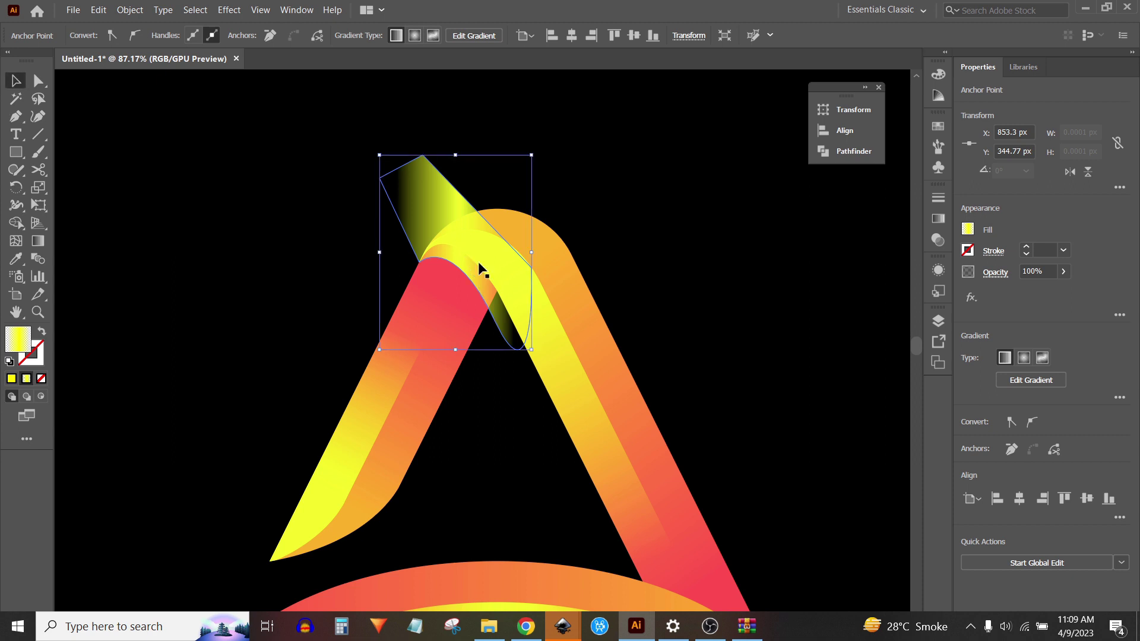
{"action": "left_click", "coordinate": [491, 298], "text": "shift"}
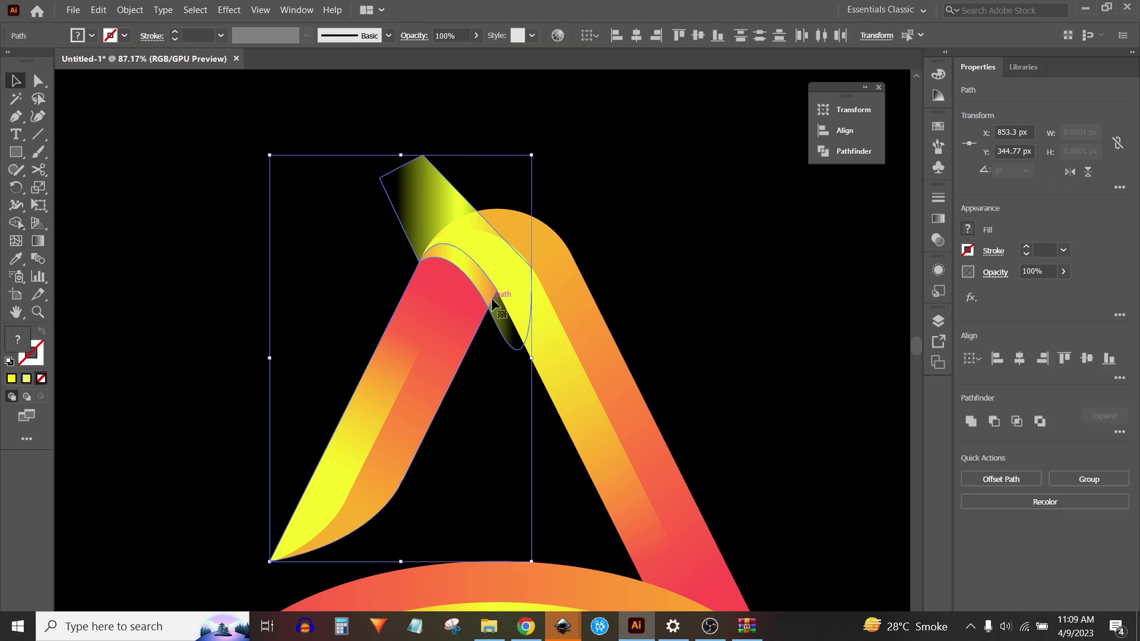
{"action": "left_click", "coordinate": [16, 222]}
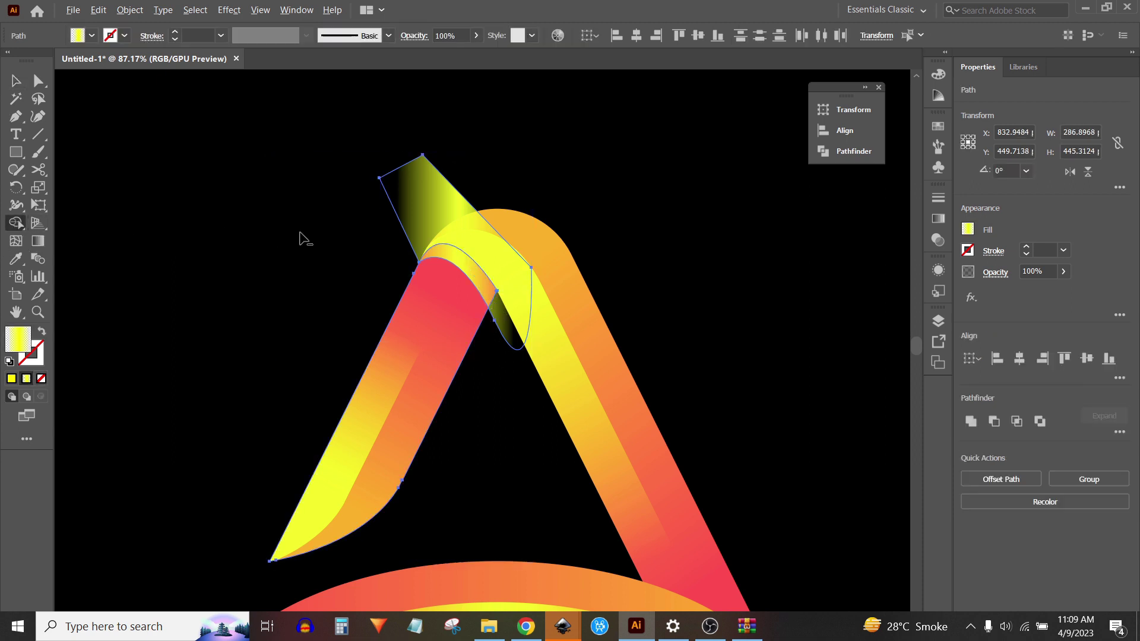
{"action": "left_click", "coordinate": [414, 212], "text": "alt"}
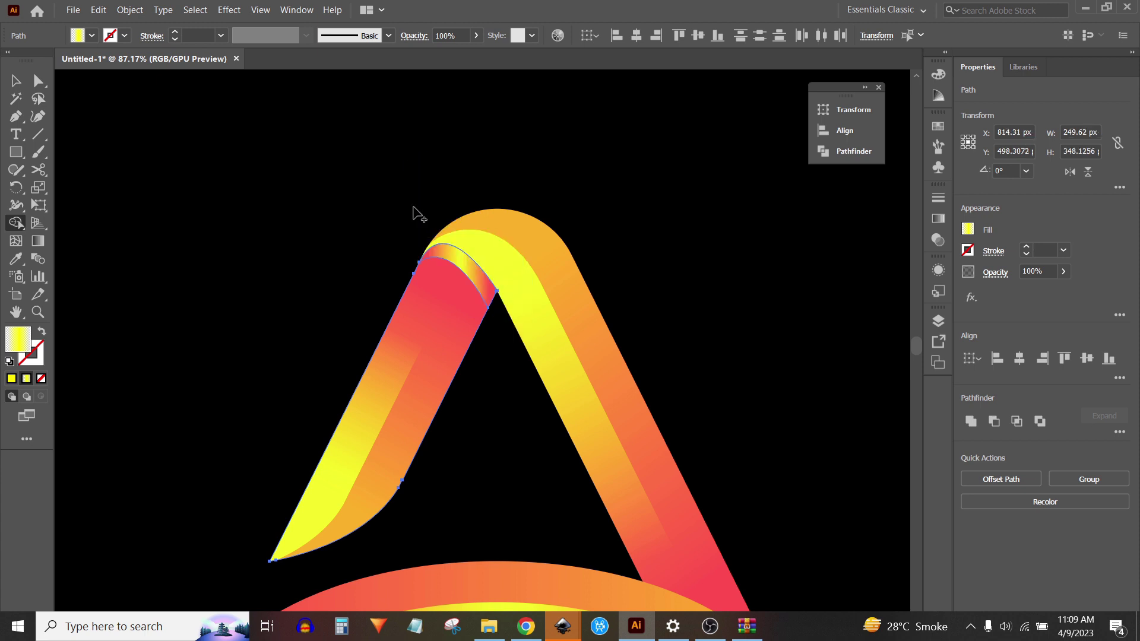
{"action": "key", "text": "v"}
{"action": "left_click", "coordinate": [407, 212]}
Fill the small shadow piece black and set its opacity to 25%.
{"action": "left_click", "coordinate": [446, 254]}
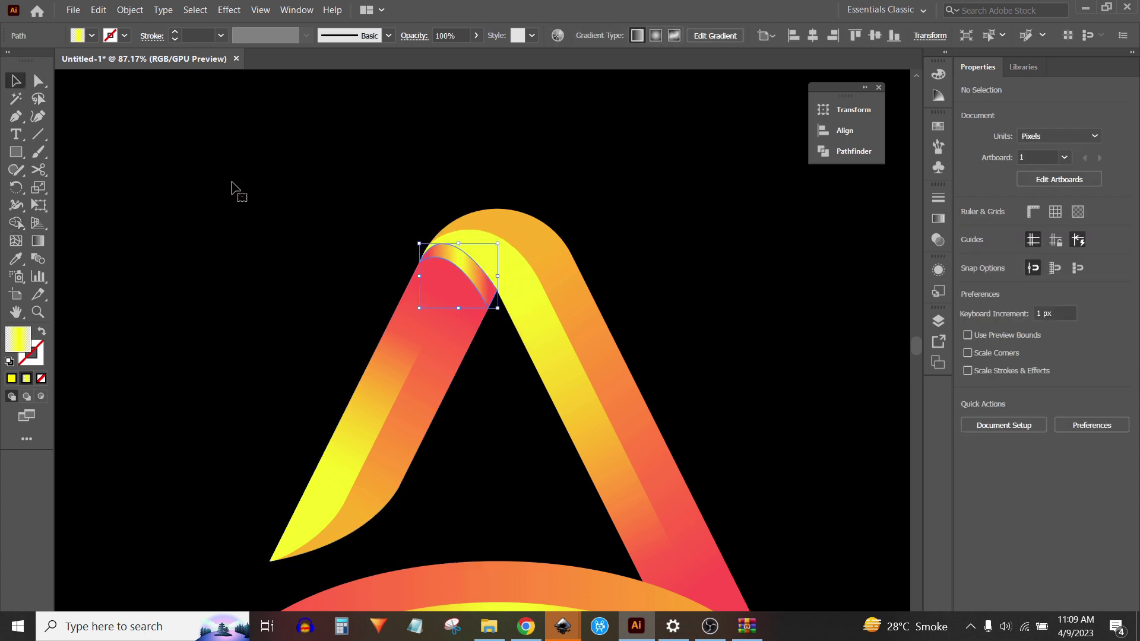
{"action": "left_click", "coordinate": [92, 36]}
{"action": "left_click", "coordinate": [41, 61]}
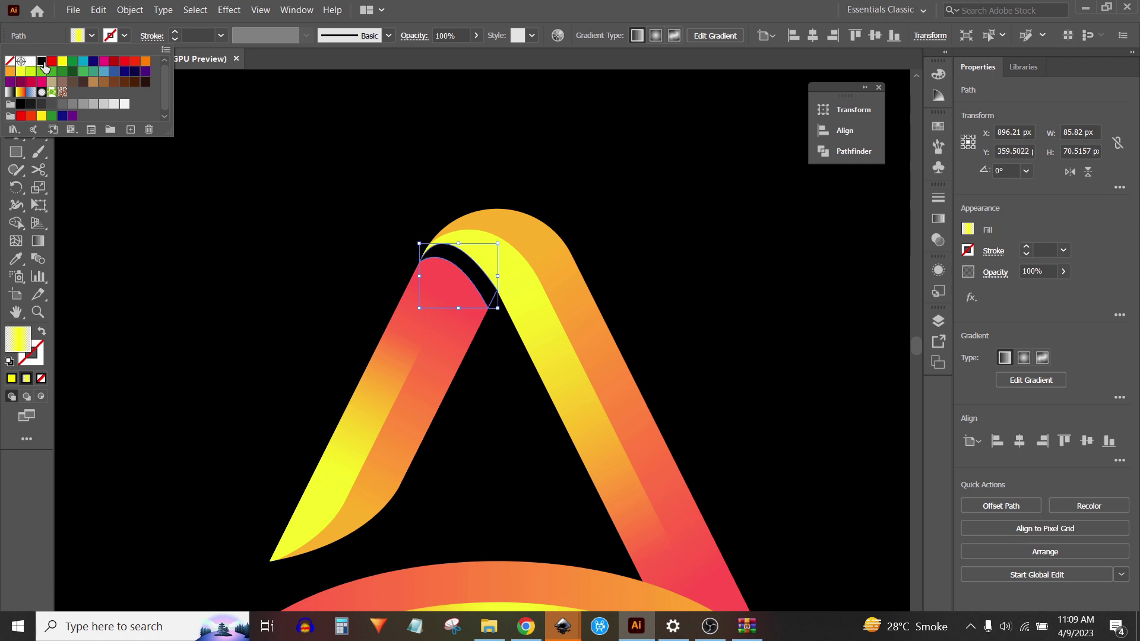
{"action": "left_click", "coordinate": [1033, 271]}
{"action": "type", "text": "25"}
{"action": "key", "text": "Return"}
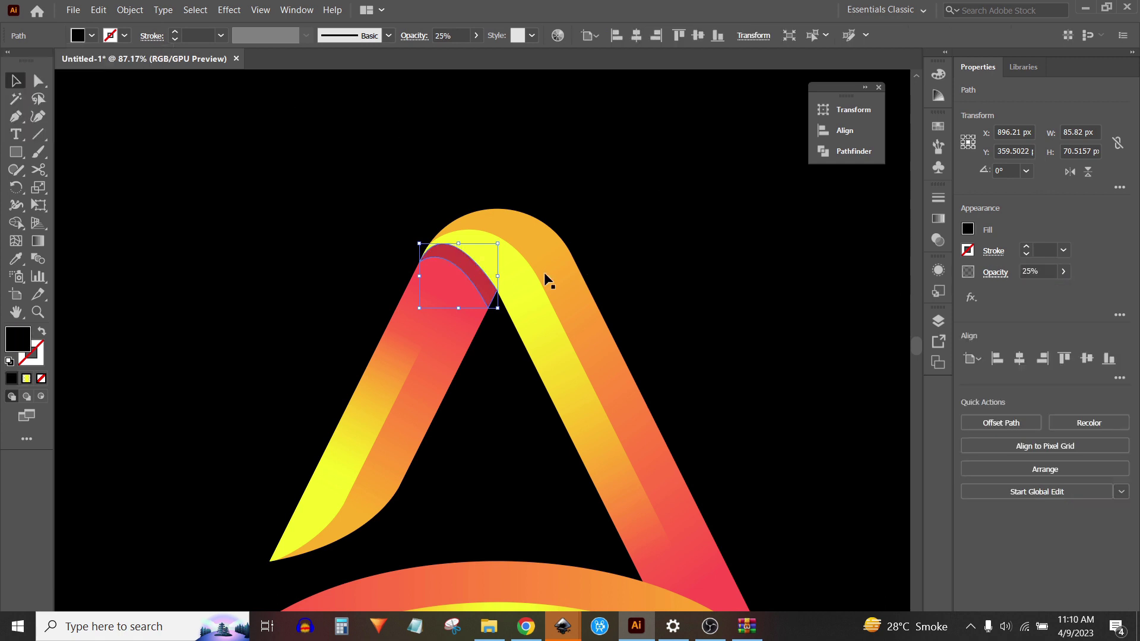
{"action": "scroll", "coordinate": [380, 266], "scroll_direction": "down", "scroll_amount": 5}
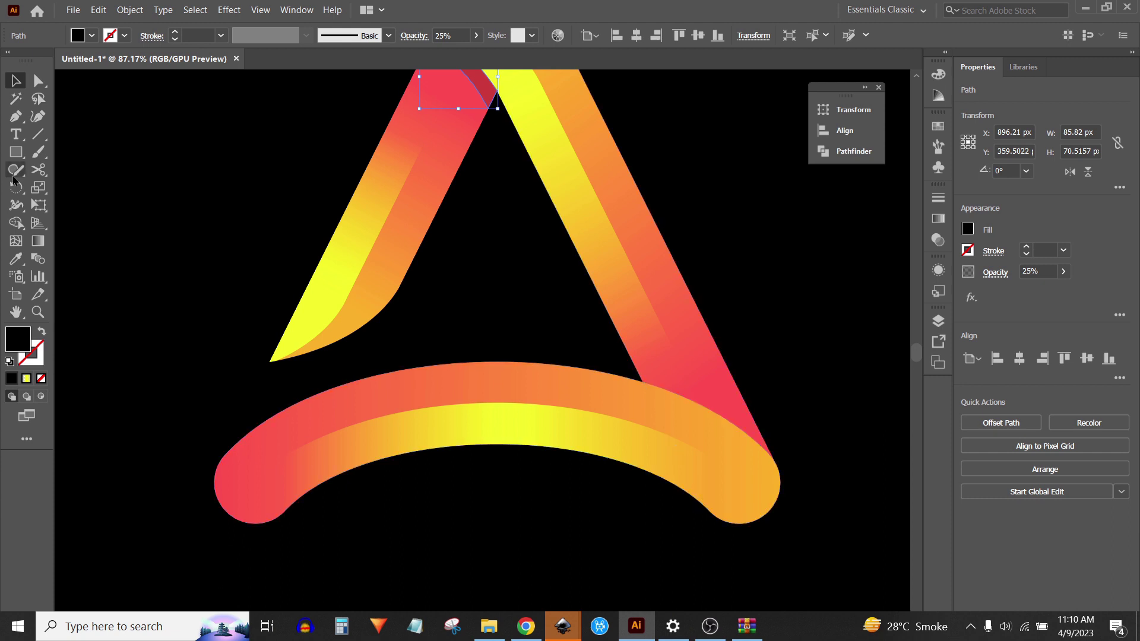
Pen-draw a closed, curved shadow shape at the bottom arc's right end.
{"action": "left_click", "coordinate": [16, 121]}
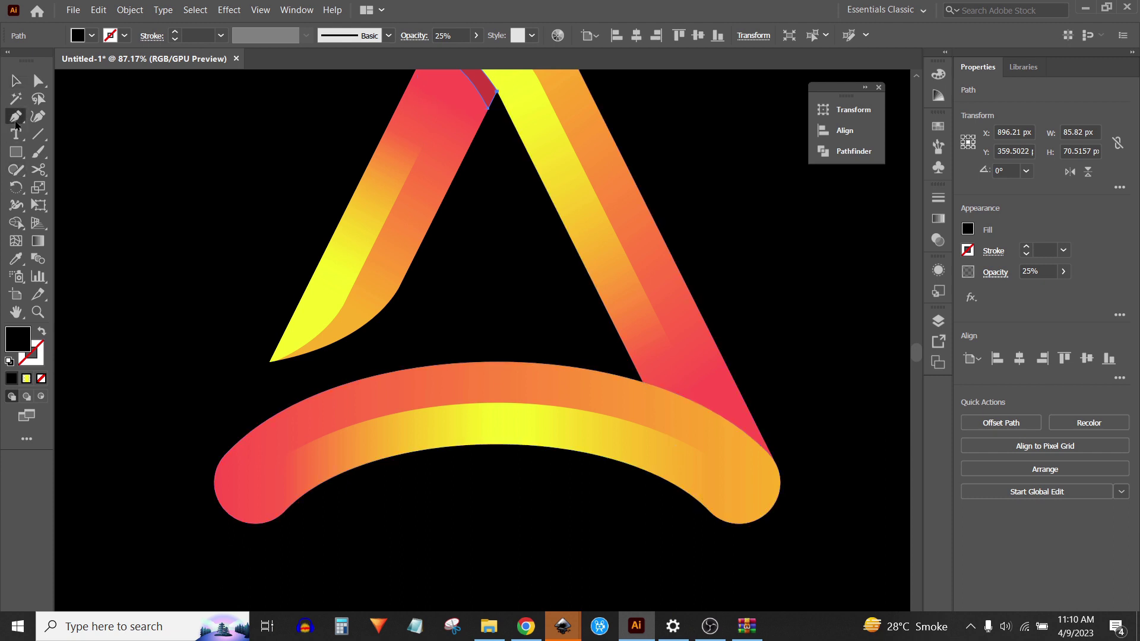
{"action": "left_click", "coordinate": [769, 454]}
{"action": "left_click_drag", "start_coordinate": [606, 351], "coordinate": [499, 328]}
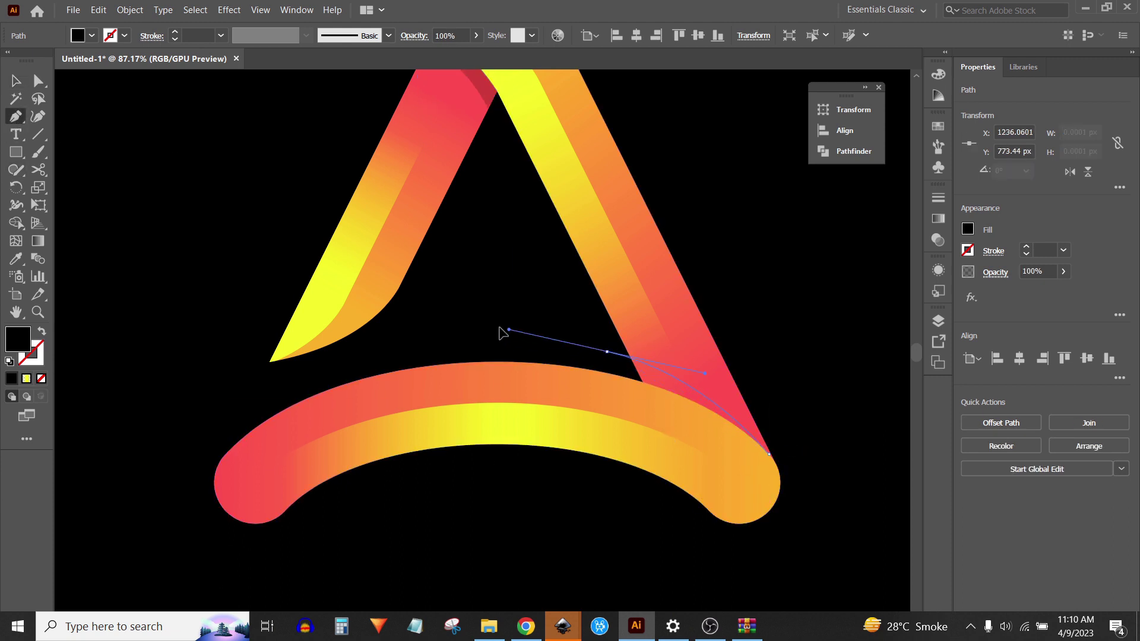
{"action": "left_click", "coordinate": [770, 455]}
Trim the shadow shape against the bottom arc with Shape Builder and delete the leftover black sliver.
{"action": "key", "text": "v"}
{"action": "left_click", "coordinate": [586, 394], "text": "shift"}
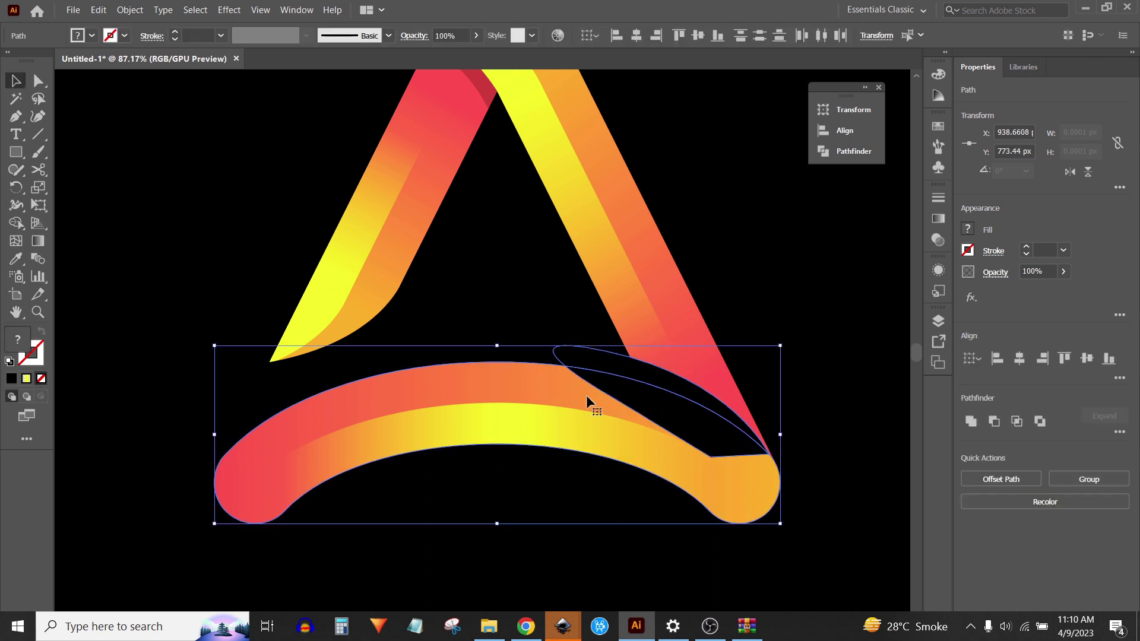
{"action": "left_click", "coordinate": [16, 222]}
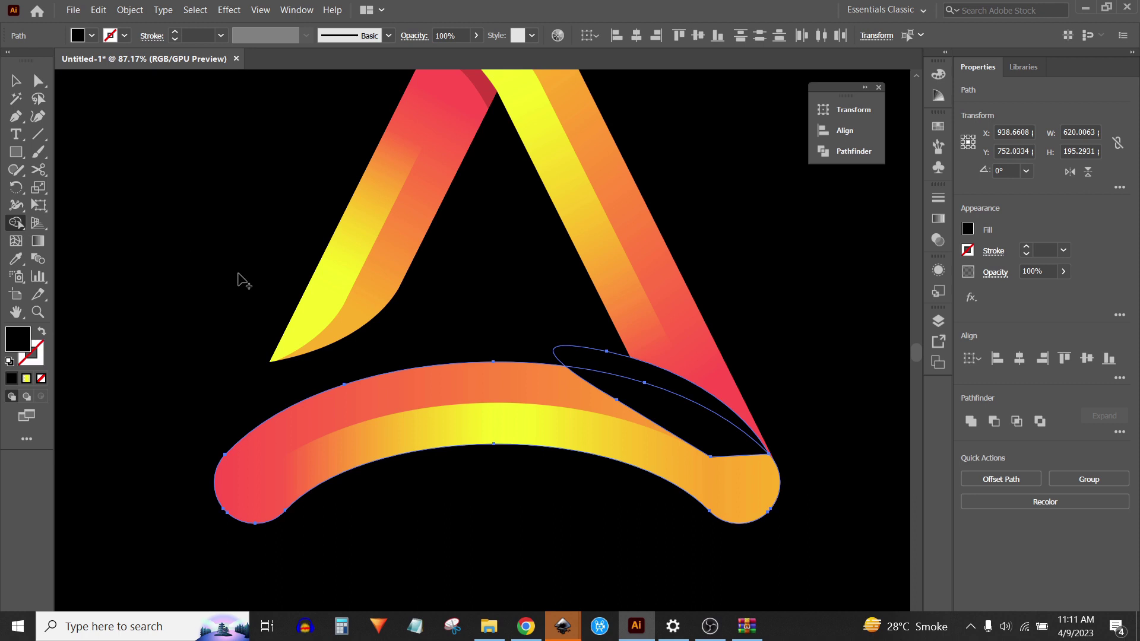
{"action": "left_click", "coordinate": [656, 377], "text": "alt"}
{"action": "key", "text": "v"}
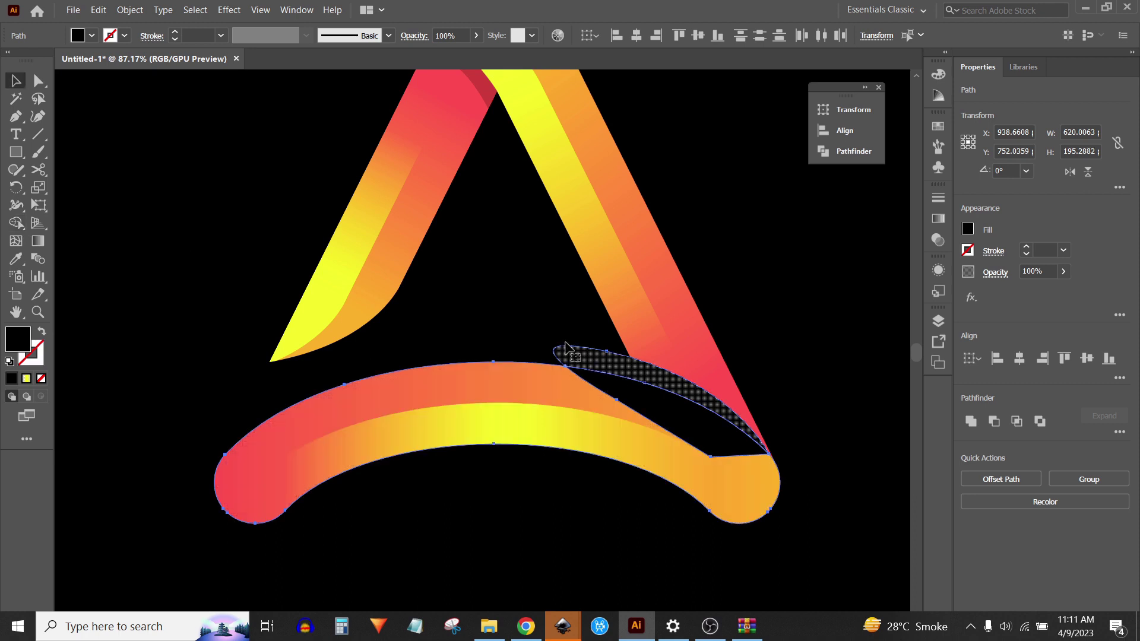
{"action": "left_click", "coordinate": [539, 318]}
{"action": "left_click", "coordinate": [670, 434]}
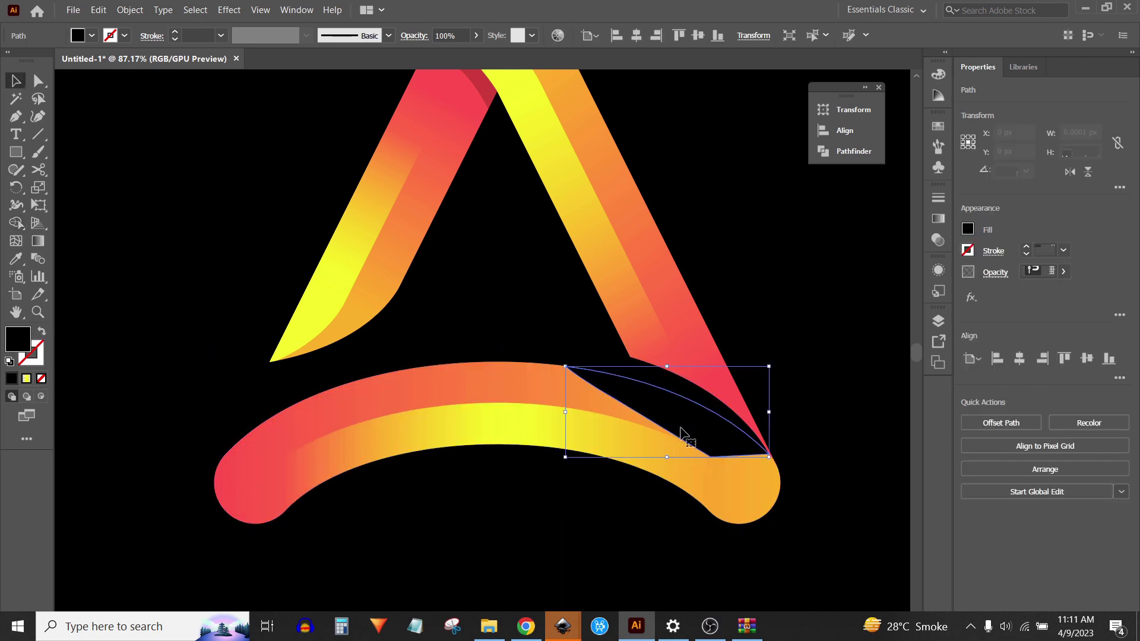
{"action": "key", "text": "Delete"}
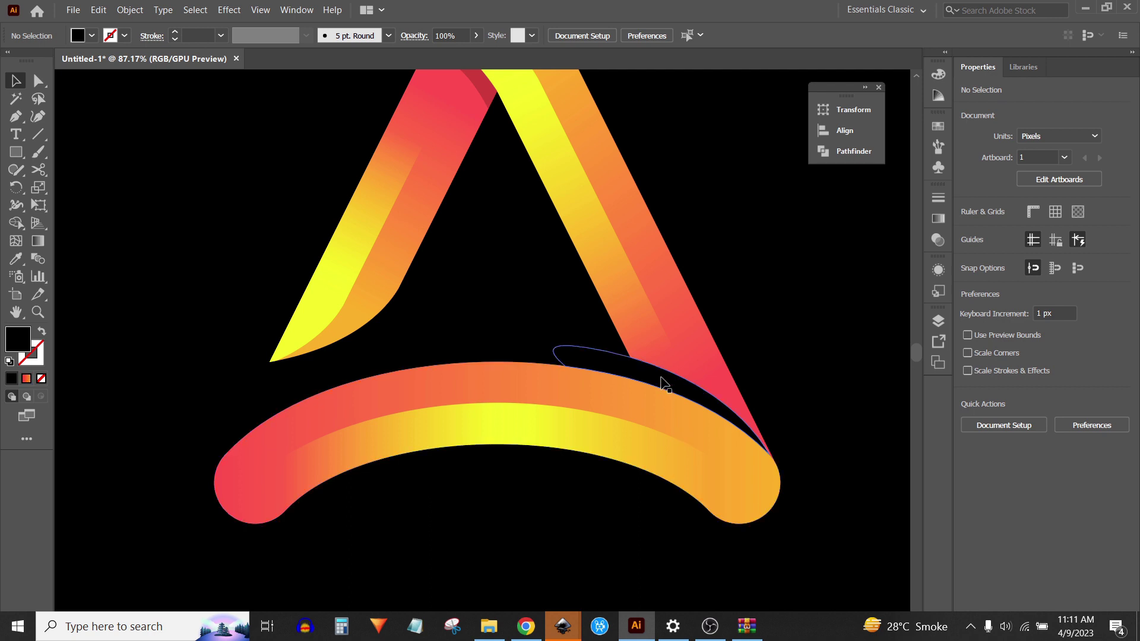
Set the shadow shape's opacity to 25%.
{"action": "left_click", "coordinate": [666, 377]}
{"action": "left_click", "coordinate": [1037, 271]}
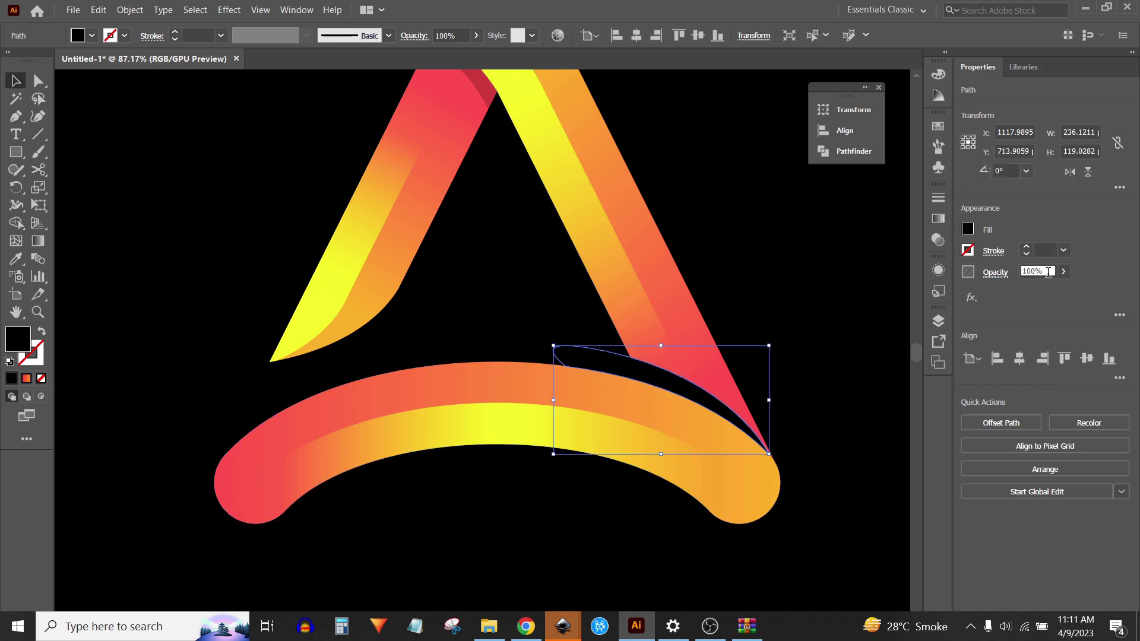
{"action": "type", "text": "25"}
{"action": "key", "text": "Return"}
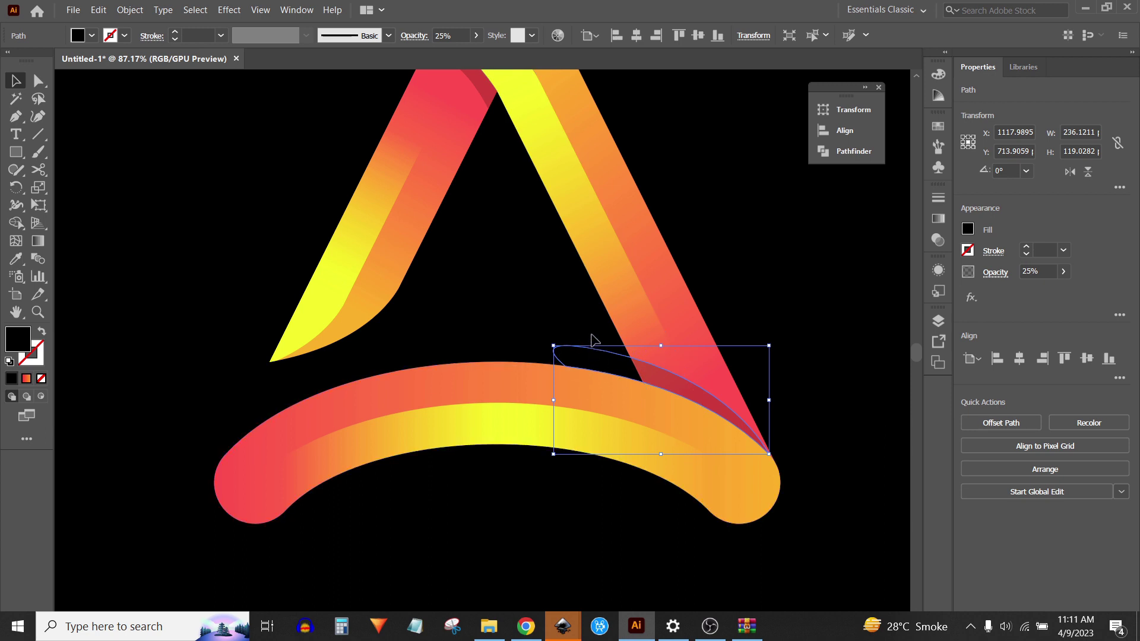
Trim the shadow to the right strip's edges by removing the outside part with Shape Builder.
{"action": "left_click", "coordinate": [662, 366], "text": "shift"}
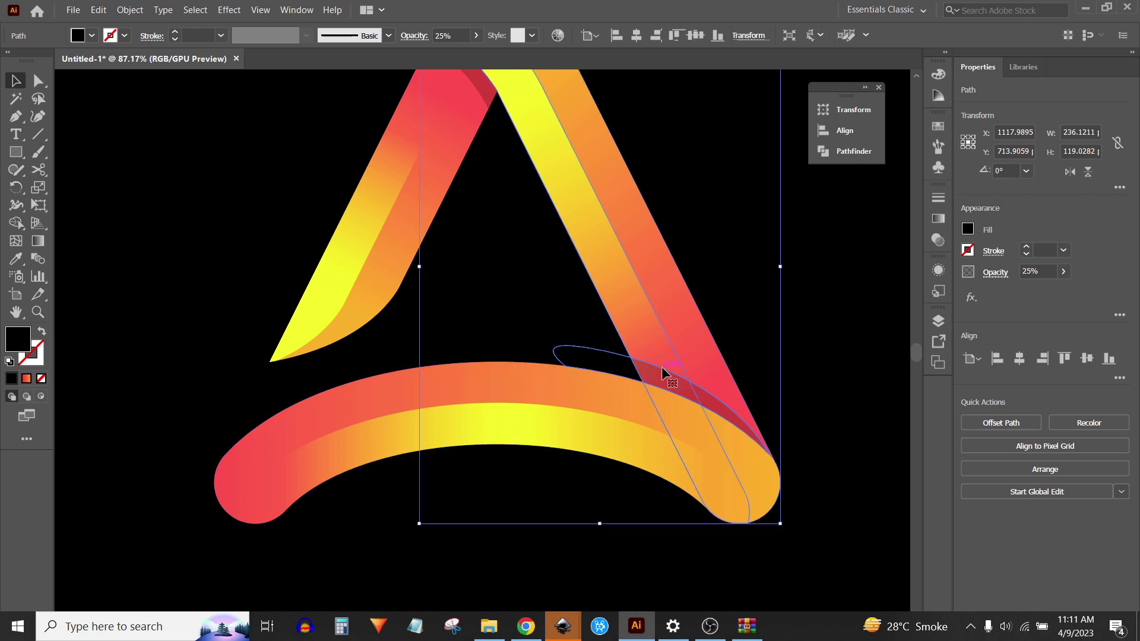
{"action": "key", "text": "shift+m"}
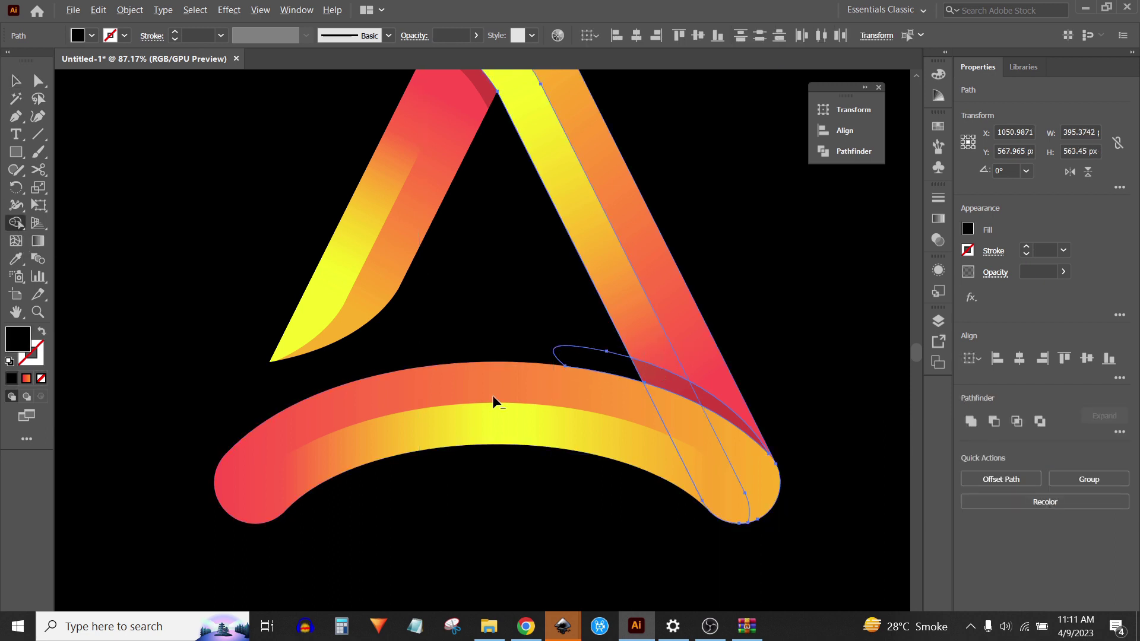
{"action": "left_click", "coordinate": [596, 365], "text": "alt"}
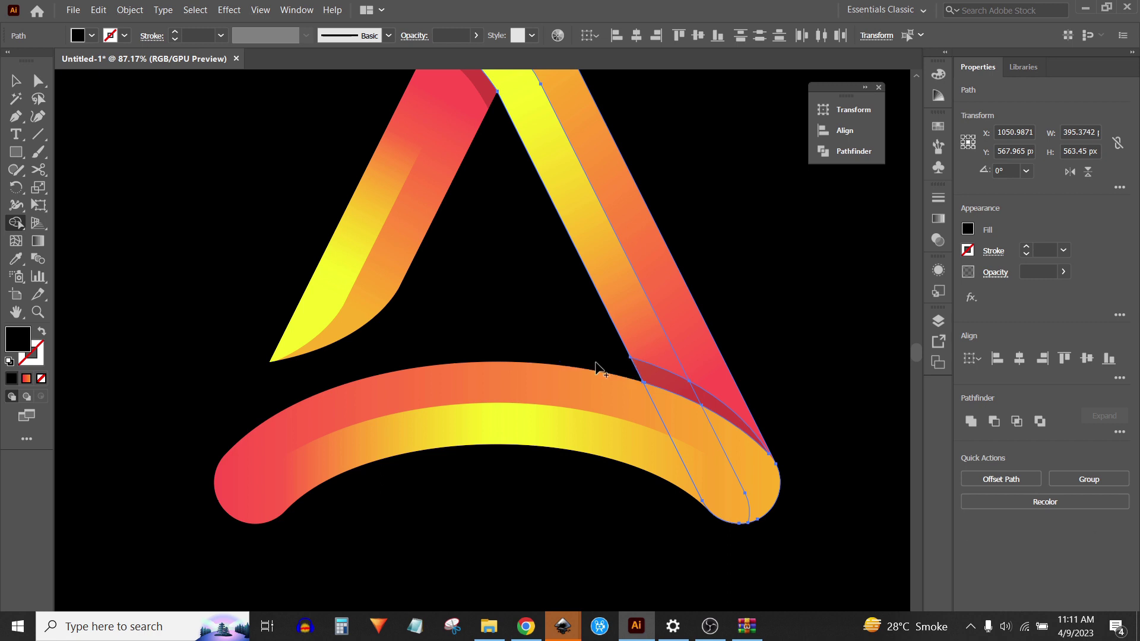
{"action": "key", "text": "ctrl+0"}
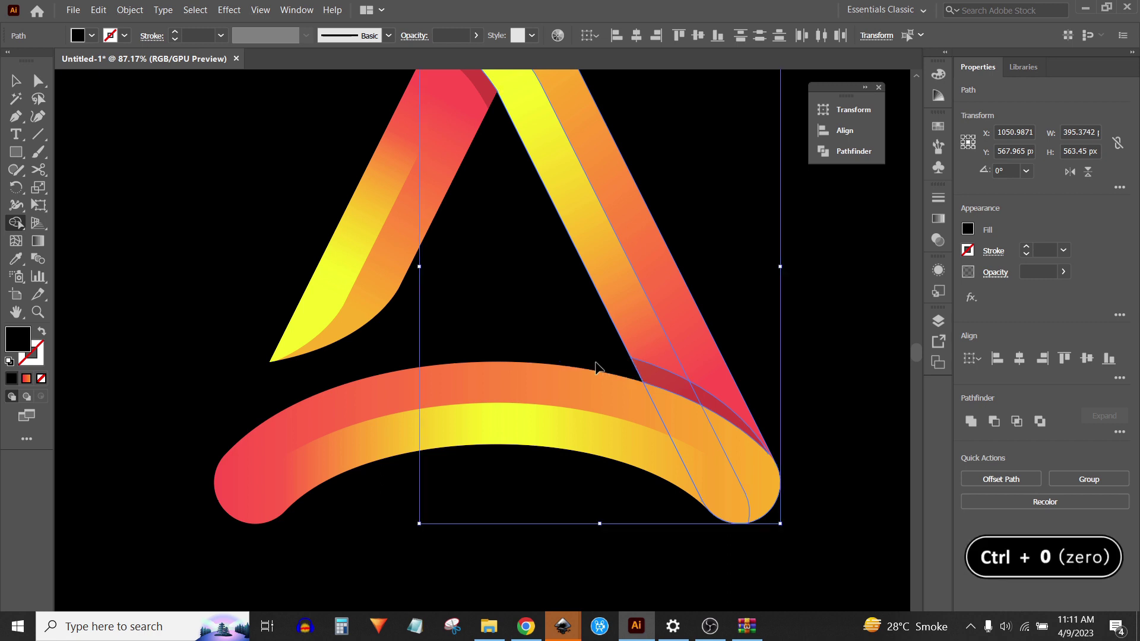